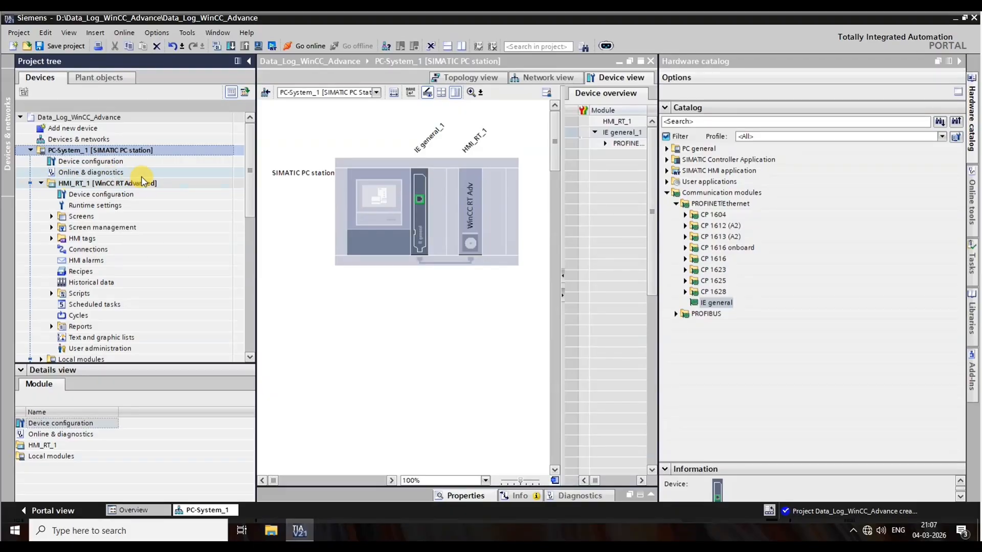
Step: Add a new screen to HMI_RT_1 and display it side by side with the table of all HMI tags
left_click(52, 217)
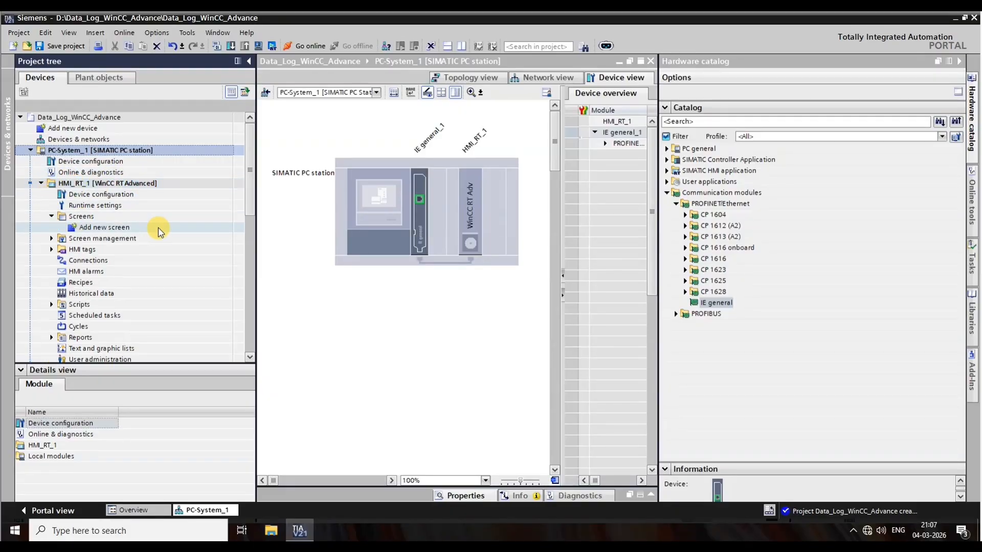
double_click(83, 227)
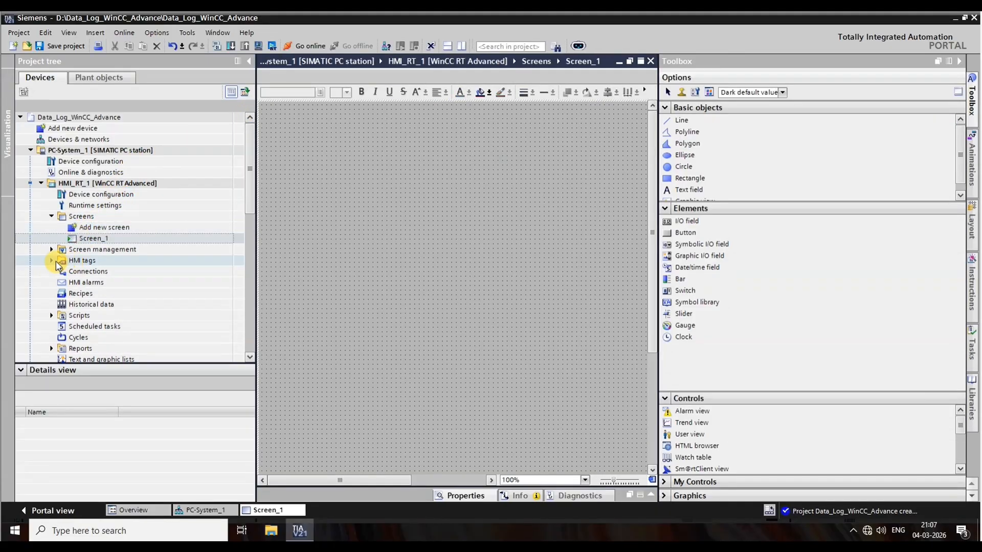
left_click(53, 260)
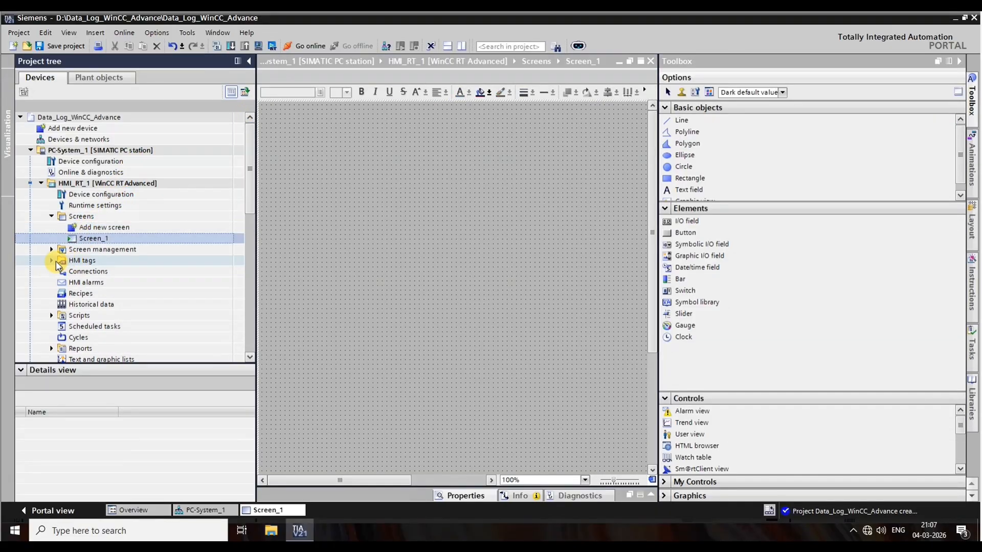
double_click(89, 272)
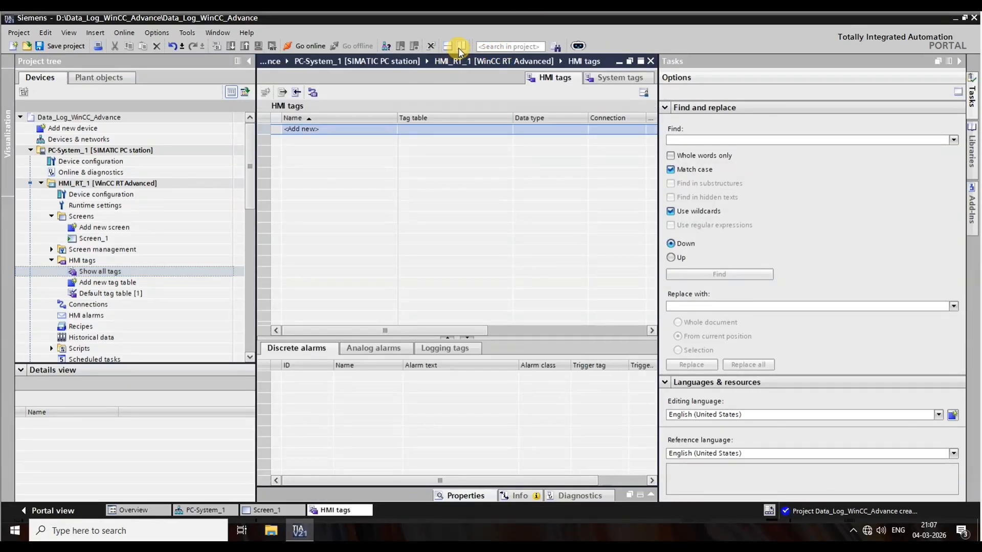
left_click(460, 46)
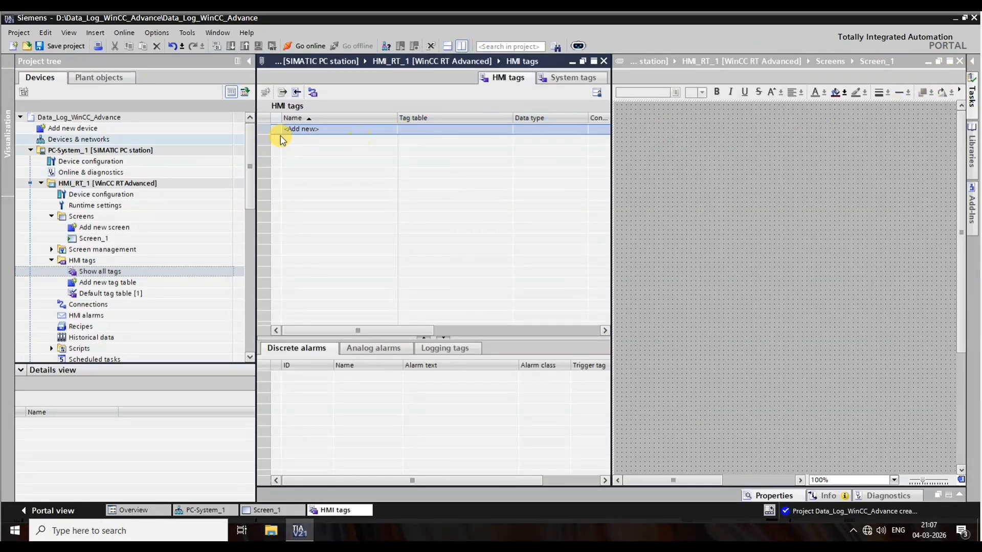
Step: Create an HMI tag named T01 in the default tag table with data type Int
left_click(317, 128)
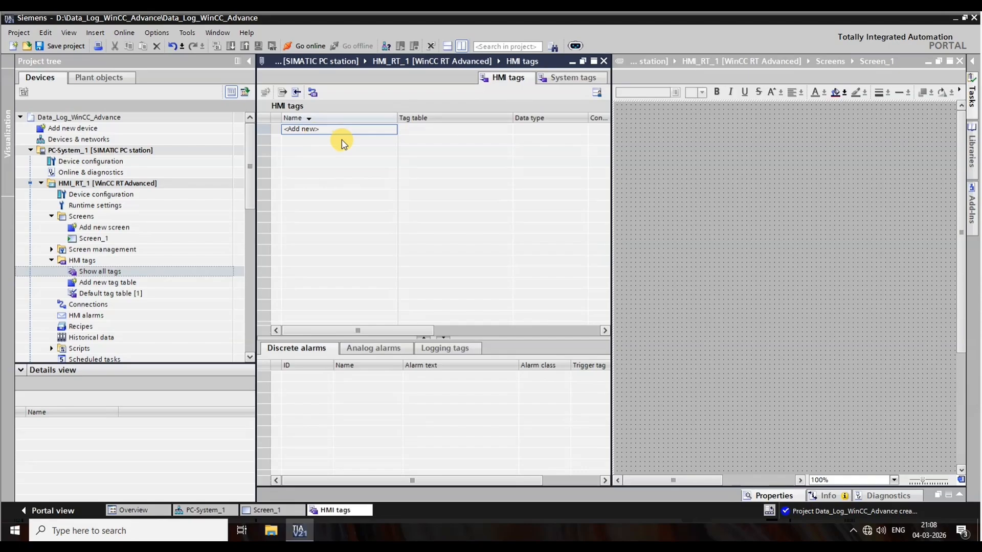
double_click(307, 129)
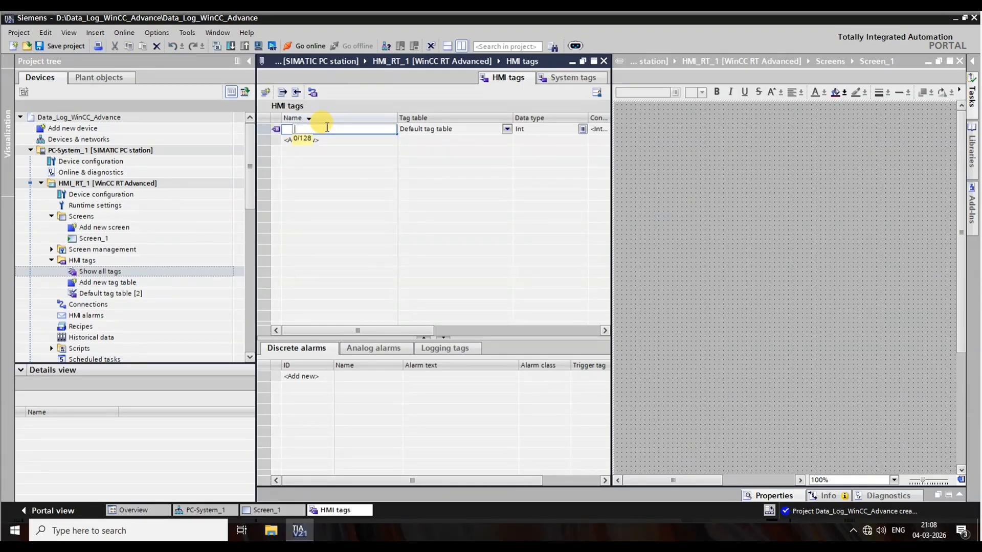
type("T1")
key("Return")
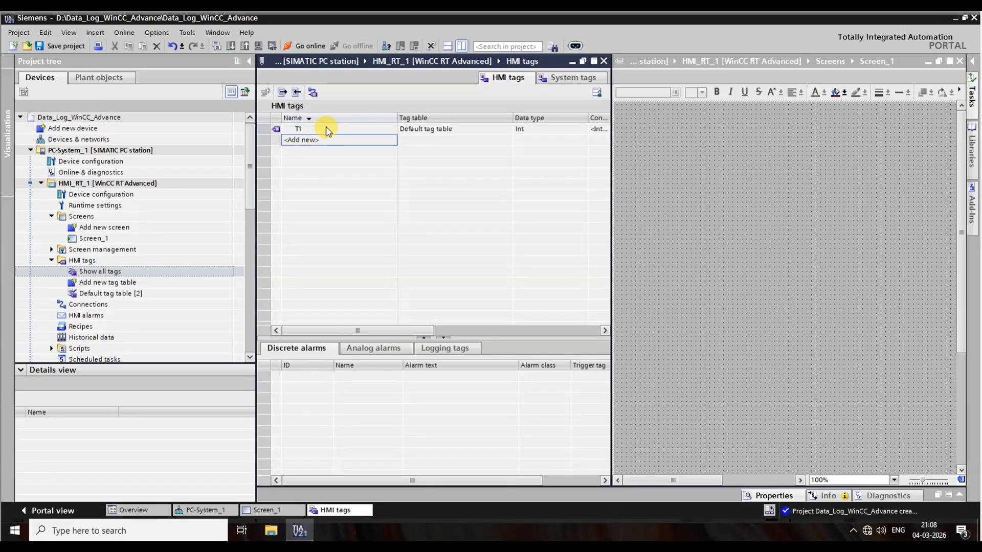
double_click(298, 128)
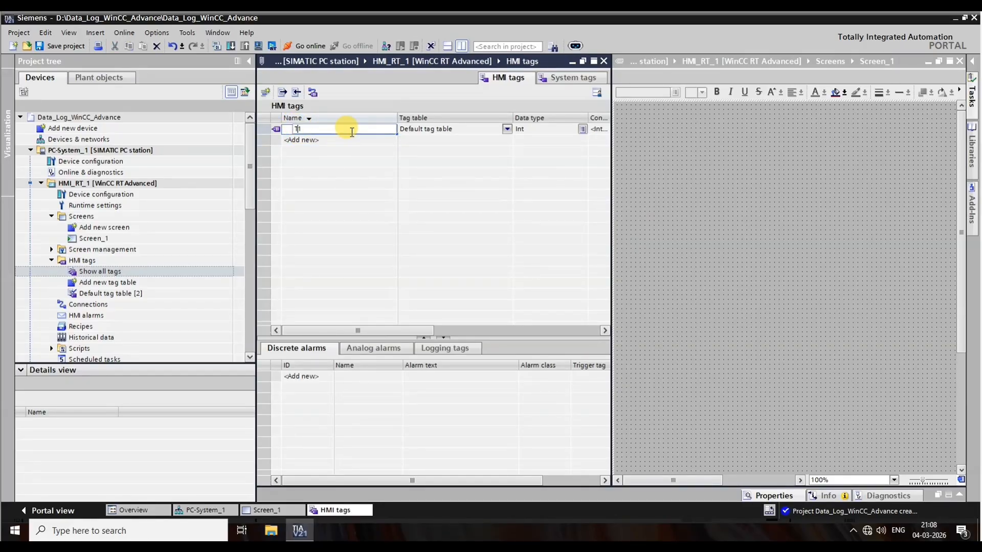
key("Return")
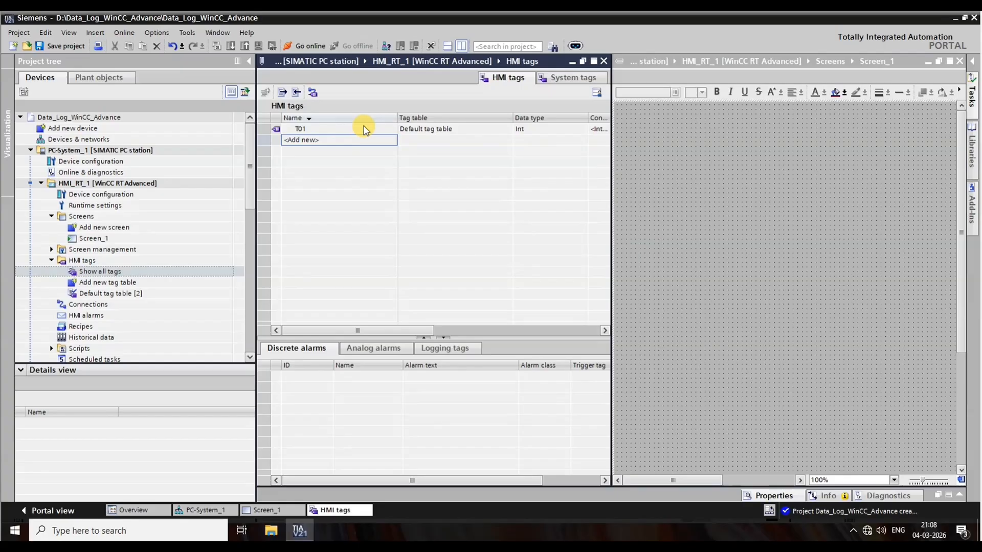
Step: Fill the T01 tag down the table to create the consecutive Int tags T02 to T08
left_click(360, 128)
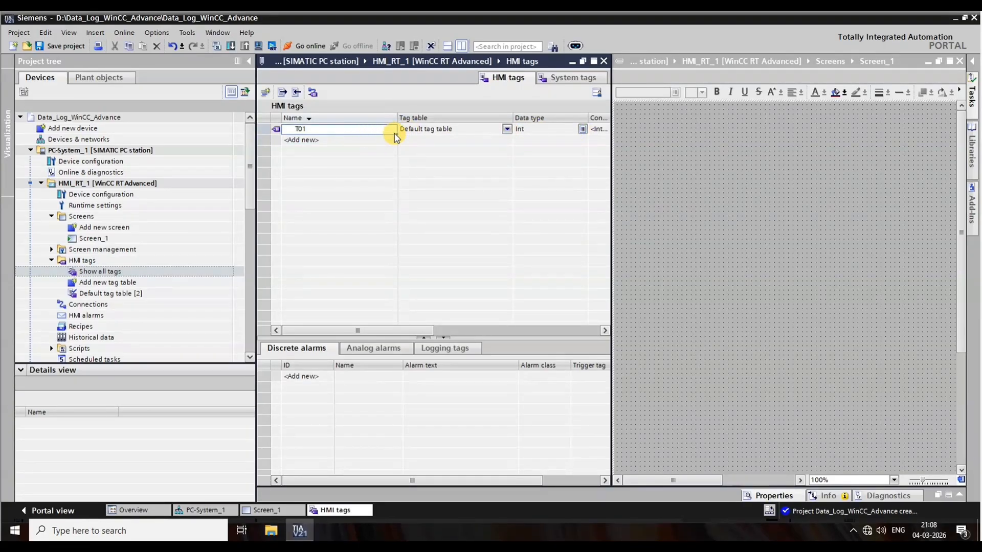
left_click_drag(395, 133, 372, 206)
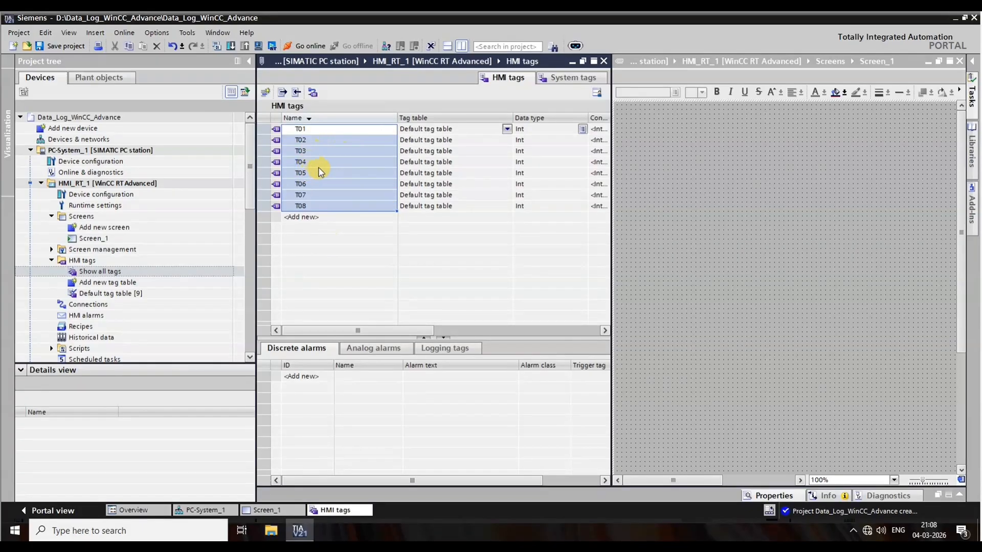
left_click(624, 256)
left_click(409, 204)
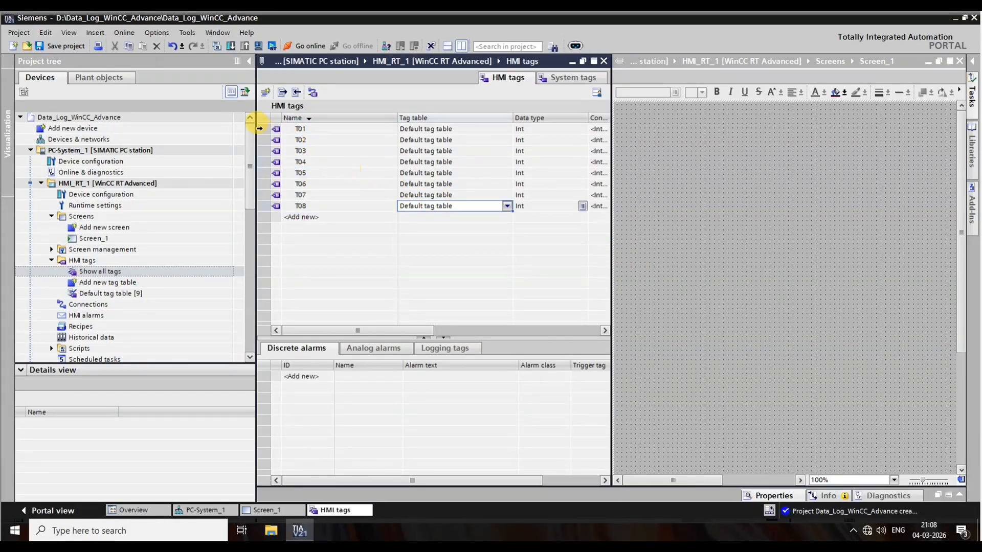
Step: Place I/O fields for tags T01, T02, T03 and T04 in a row on Screen_1
left_click(262, 128)
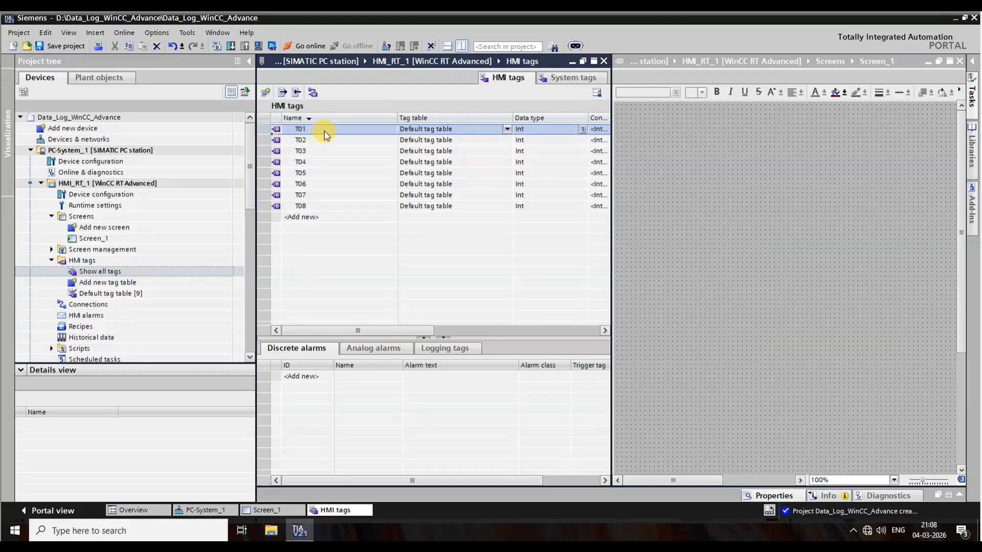
left_click_drag(323, 134, 660, 194)
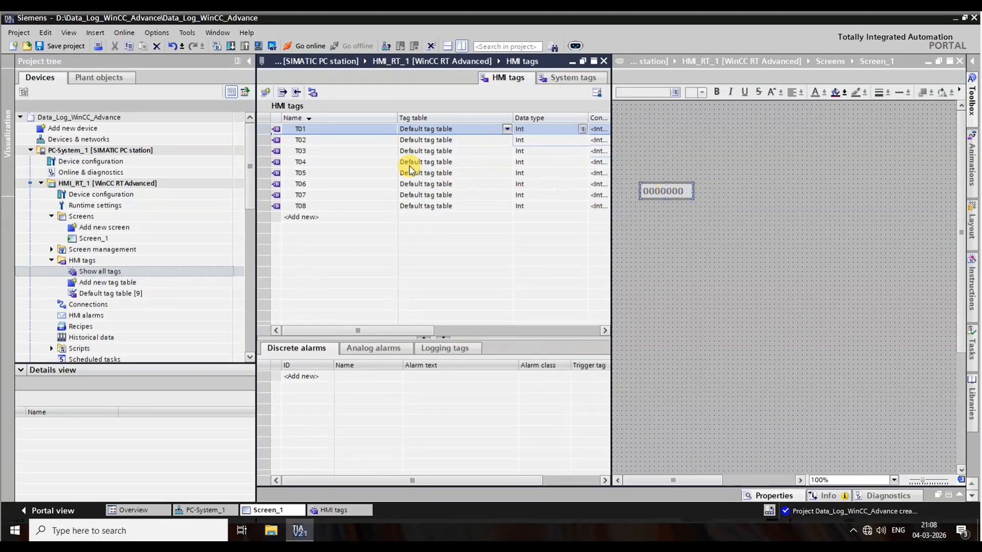
left_click(258, 141)
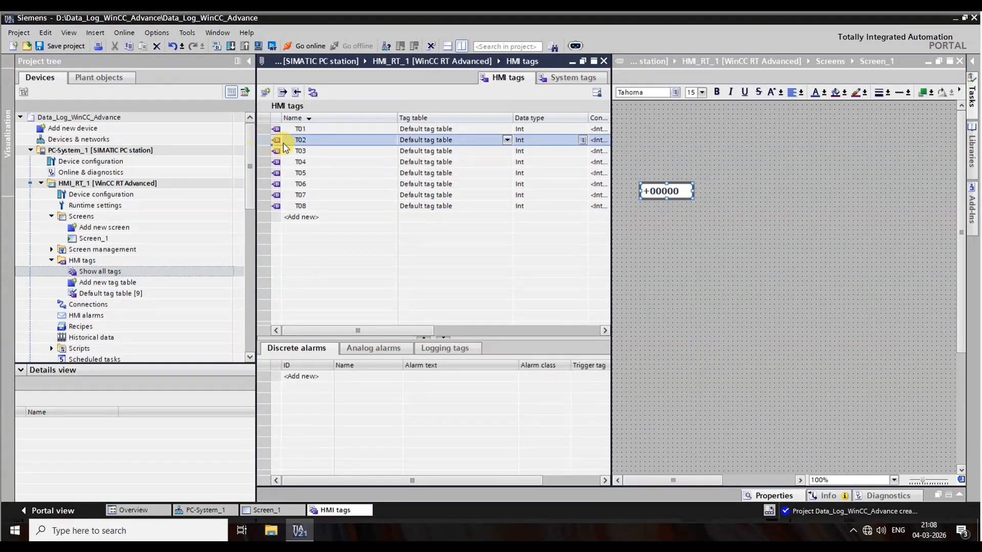
left_click_drag(310, 144, 756, 194)
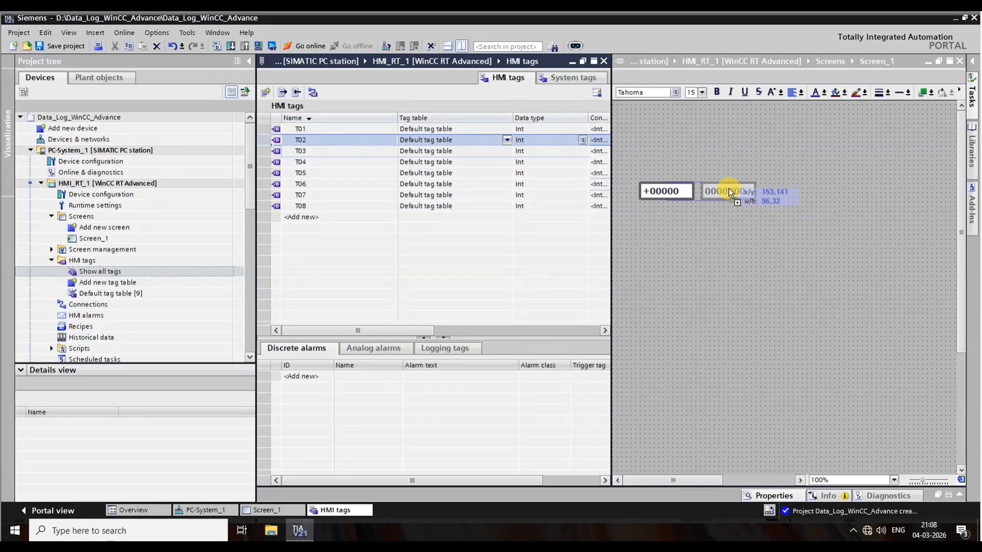
left_click(262, 151)
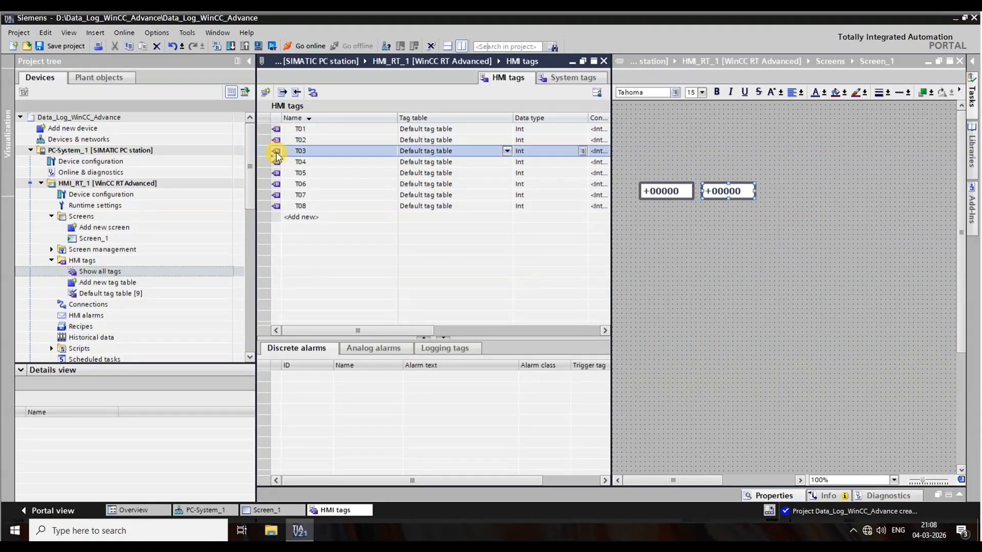
left_click_drag(752, 214, 791, 198)
left_click(263, 162)
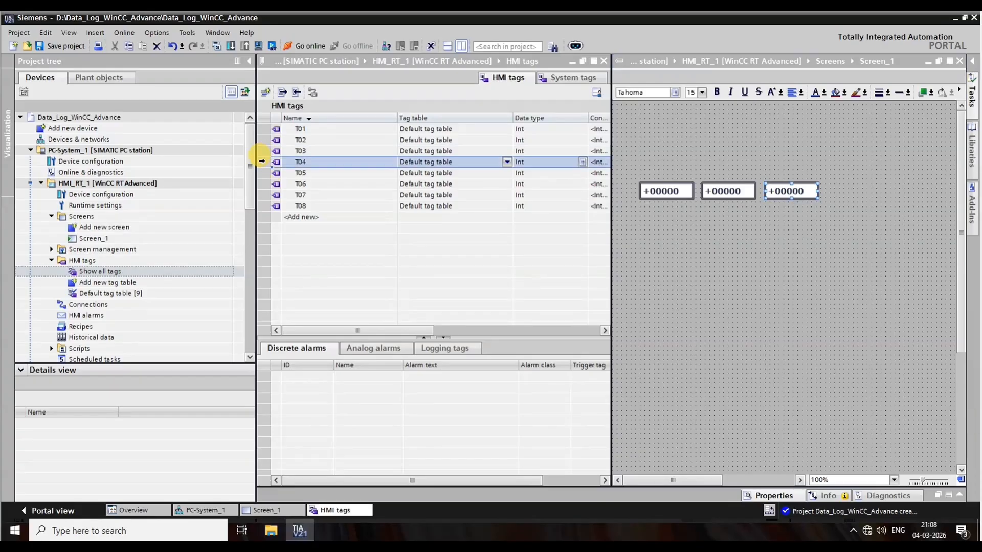
left_click_drag(722, 213, 857, 197)
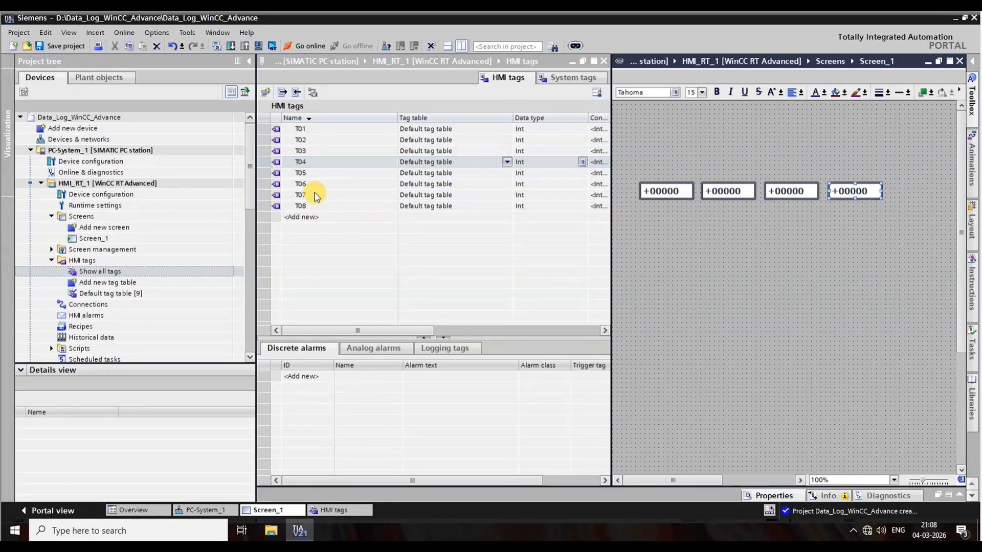
Step: Continue the row on Screen_1 with I/O fields for tags T05, T06, T07 and T08
left_click(276, 173)
left_click_drag(298, 178, 918, 198)
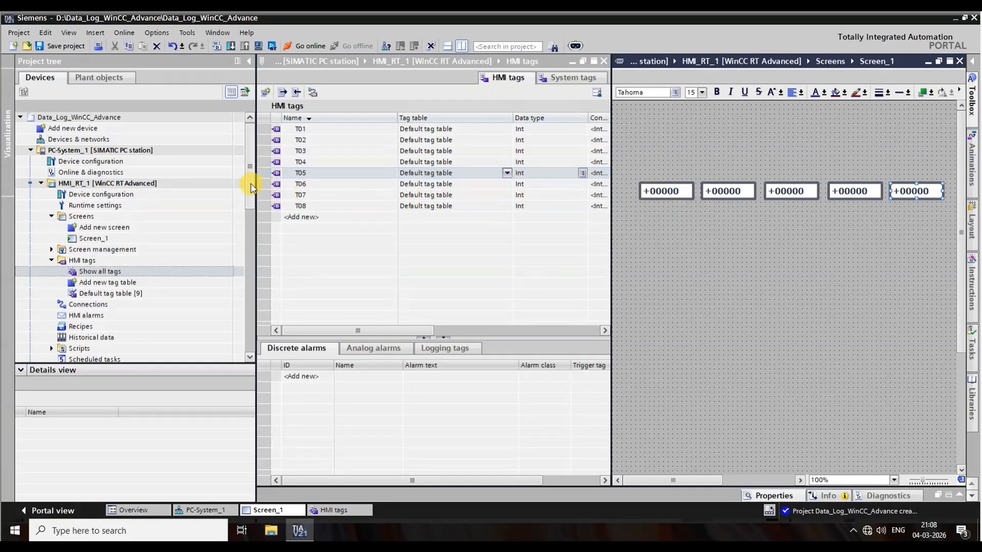
left_click_drag(302, 184, 875, 190)
left_click_drag(269, 198, 910, 191)
left_click_drag(263, 206, 842, 193)
Step: Place tag-name text labels T08, T07, T06 and T05 above their matching I/O fields on Screen_1
left_click_drag(301, 204, 846, 171)
left_click(301, 196)
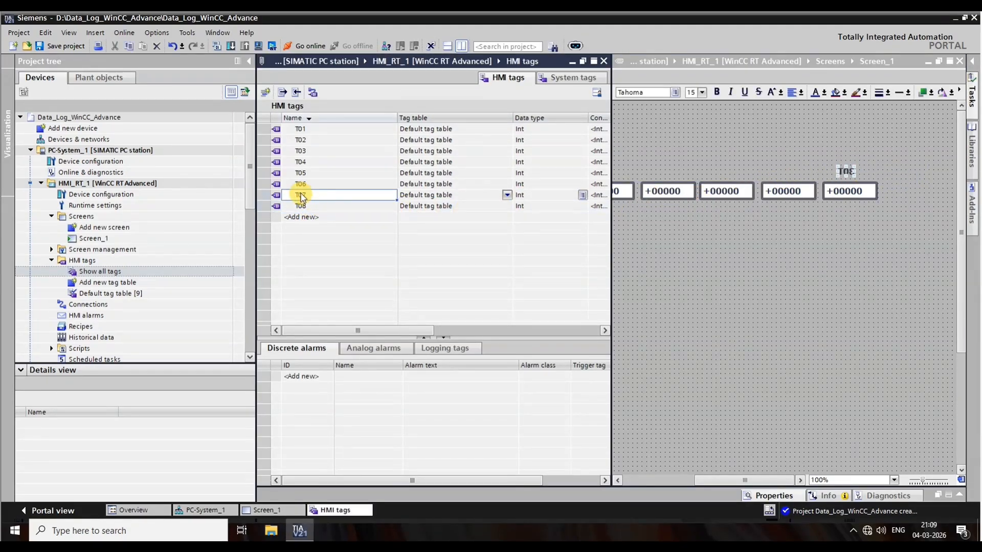
left_click_drag(302, 198, 784, 170)
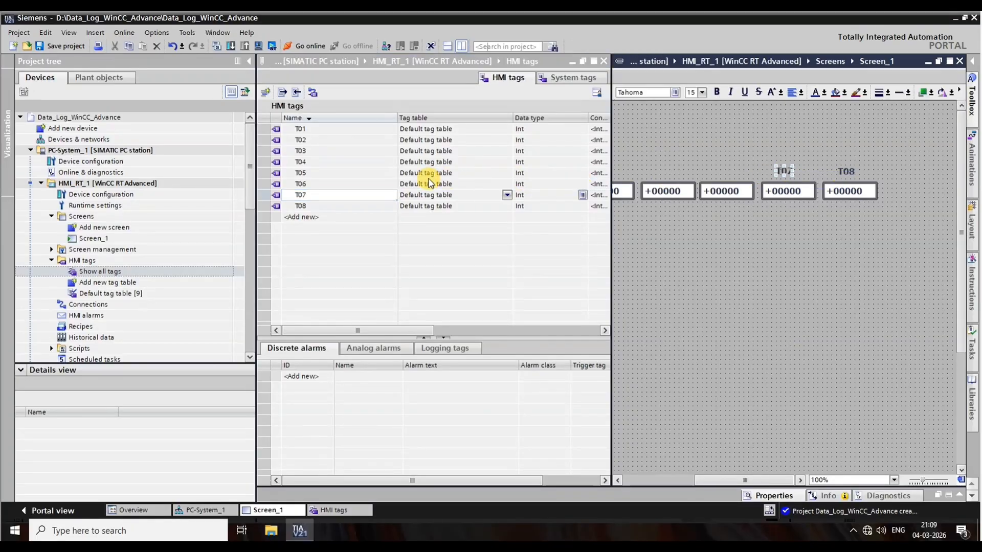
left_click_drag(316, 185, 723, 176)
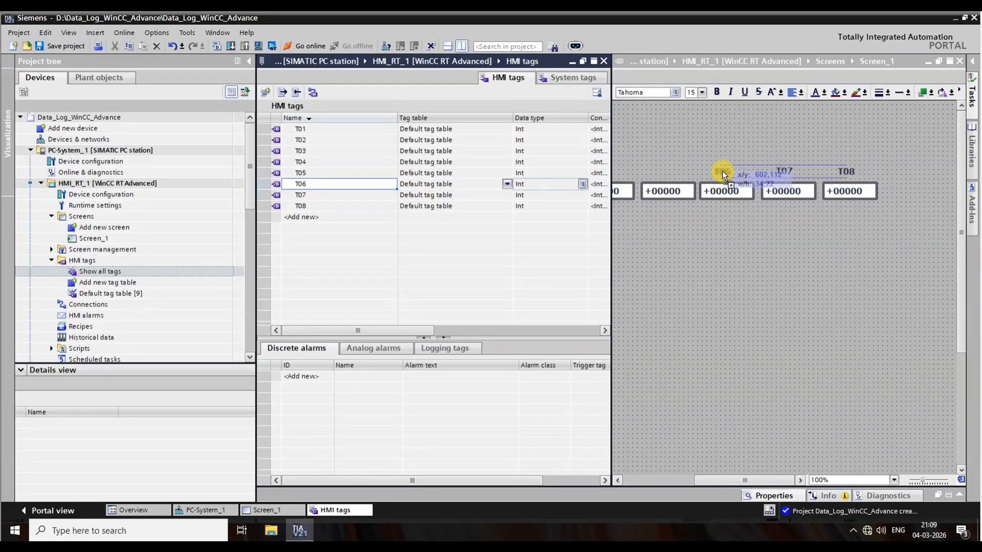
left_click(329, 174)
left_click_drag(329, 177, 664, 170)
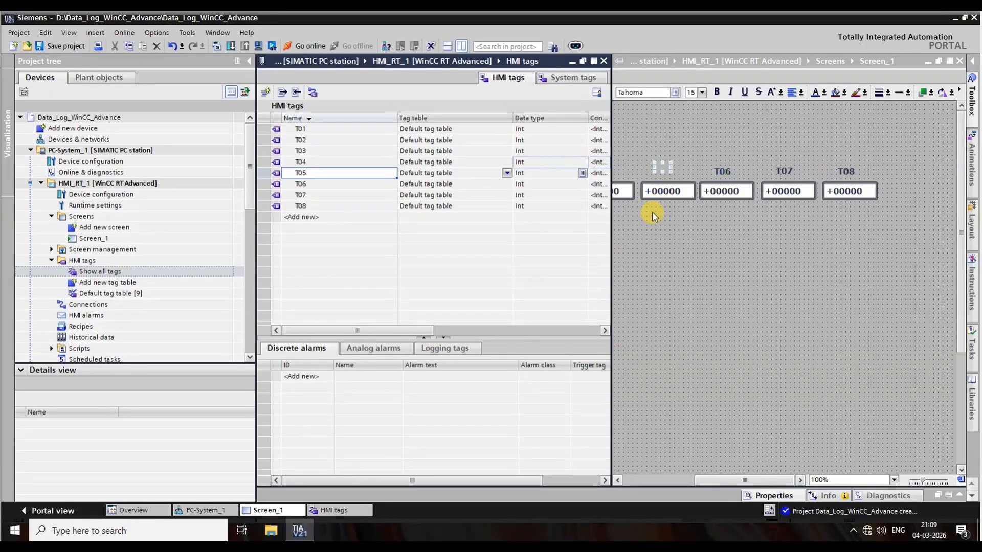
Step: Place tag-name text labels T04, T03, T02 and T01 above their matching I/O fields on Screen_1
left_click(313, 161)
left_click_drag(314, 161, 811, 168)
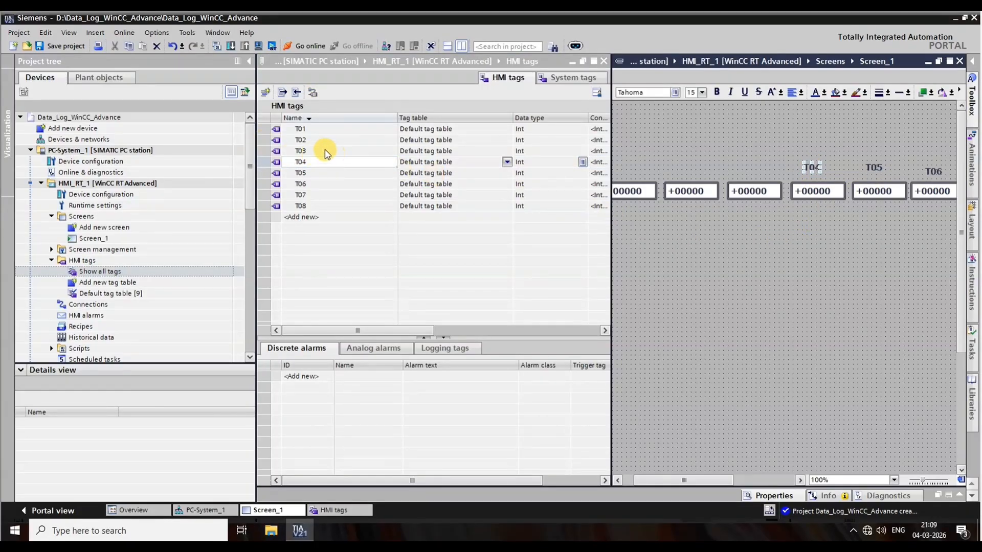
left_click_drag(303, 154, 755, 173)
left_click(286, 143)
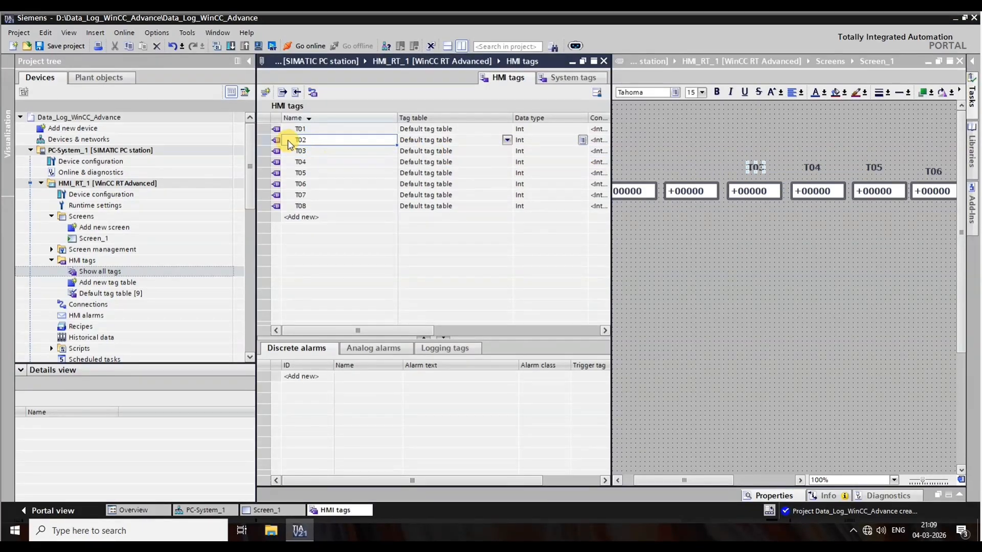
left_click_drag(288, 144, 689, 176)
left_click(282, 131)
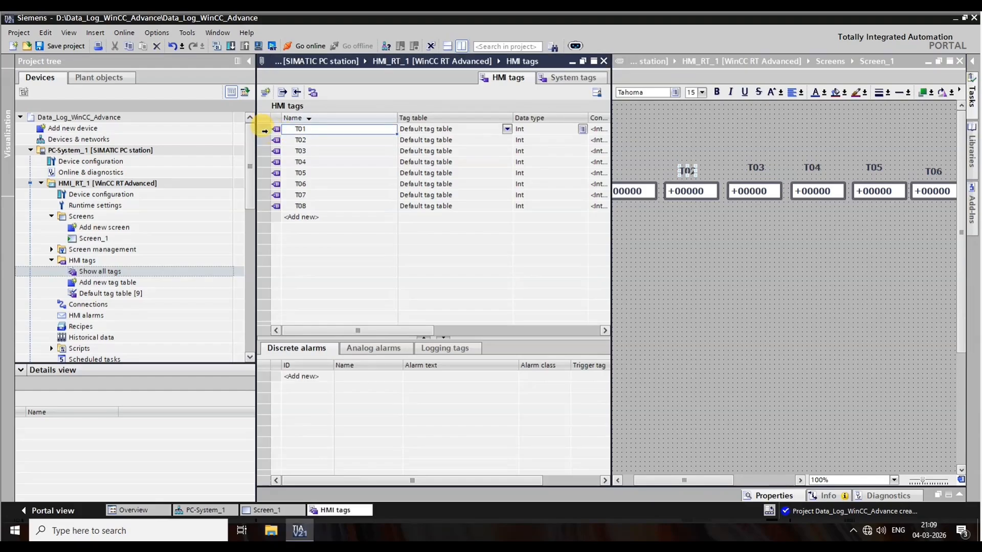
left_click_drag(327, 133, 654, 174)
Step: Show only Screen_1, space its eight I/O fields evenly in the horizontal direction and align their bottom edges
left_click(463, 47)
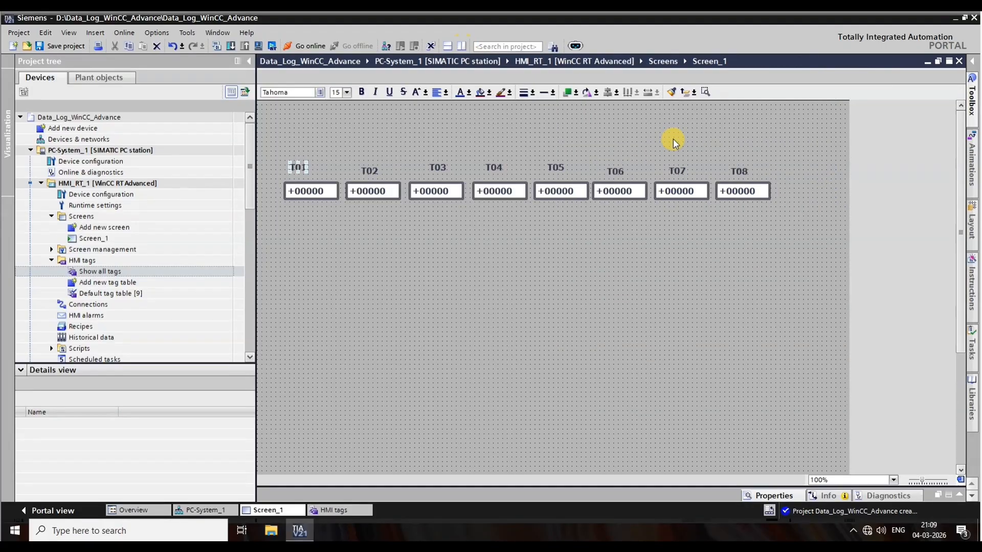
left_click_drag(272, 177, 975, 334)
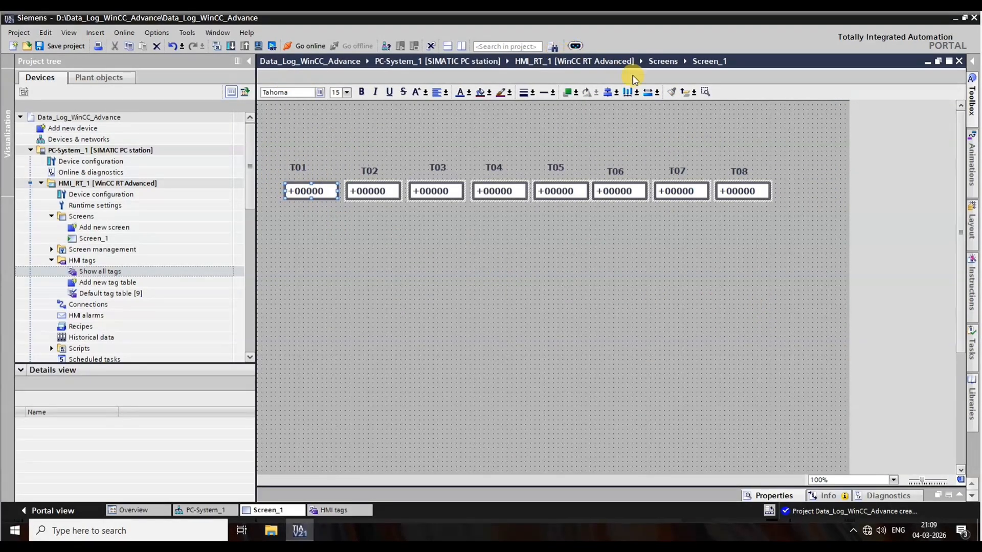
left_click(626, 94)
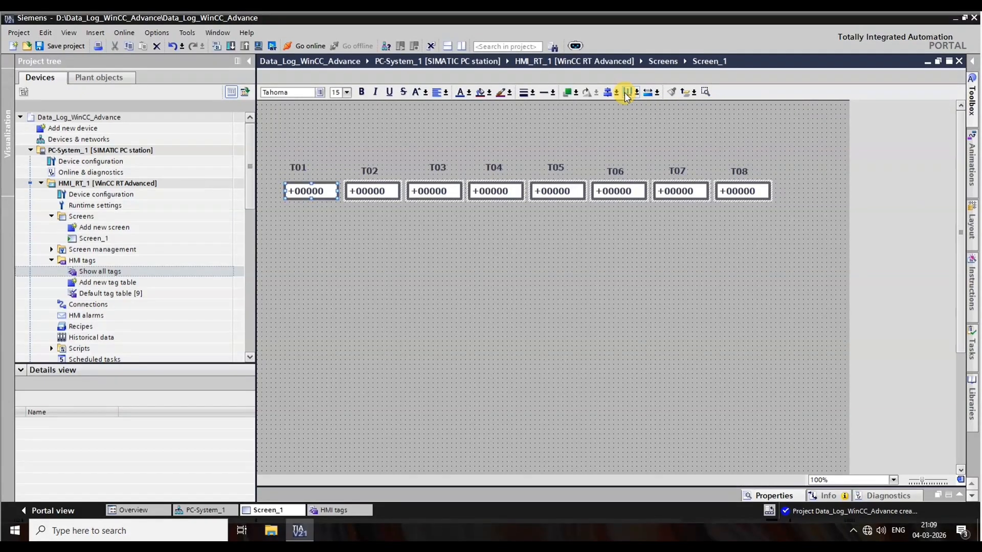
left_click(637, 94)
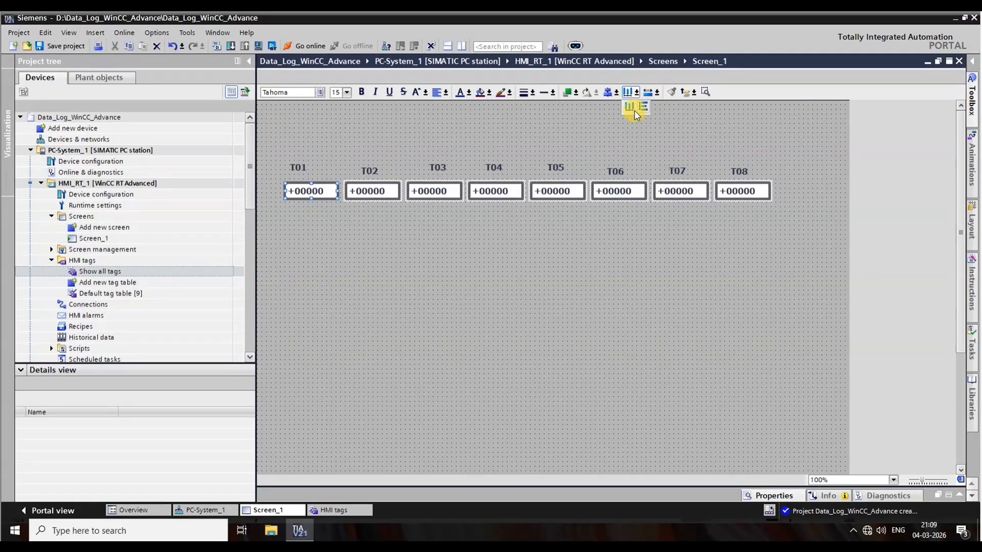
left_click(616, 92)
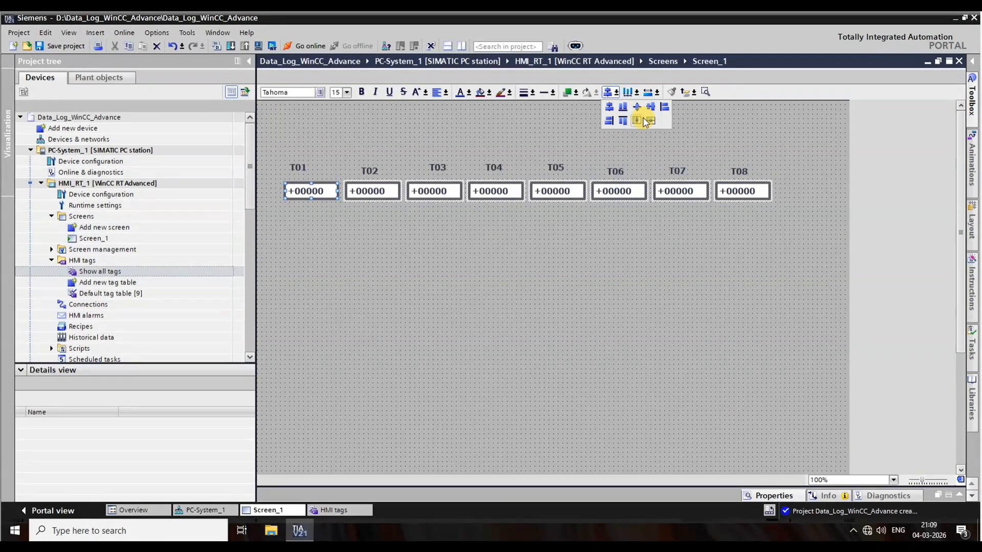
left_click(623, 106)
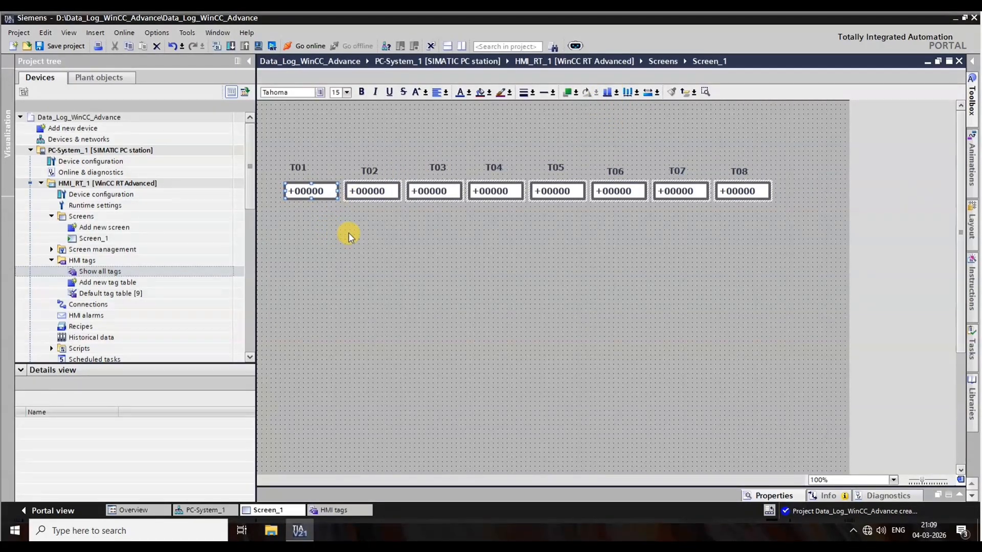
Step: Select the tag-name labels T01 to T08 on Screen_1 and align them level with the T08 label
left_click_drag(276, 138, 456, 176)
left_click_drag(791, 183, 808, 180)
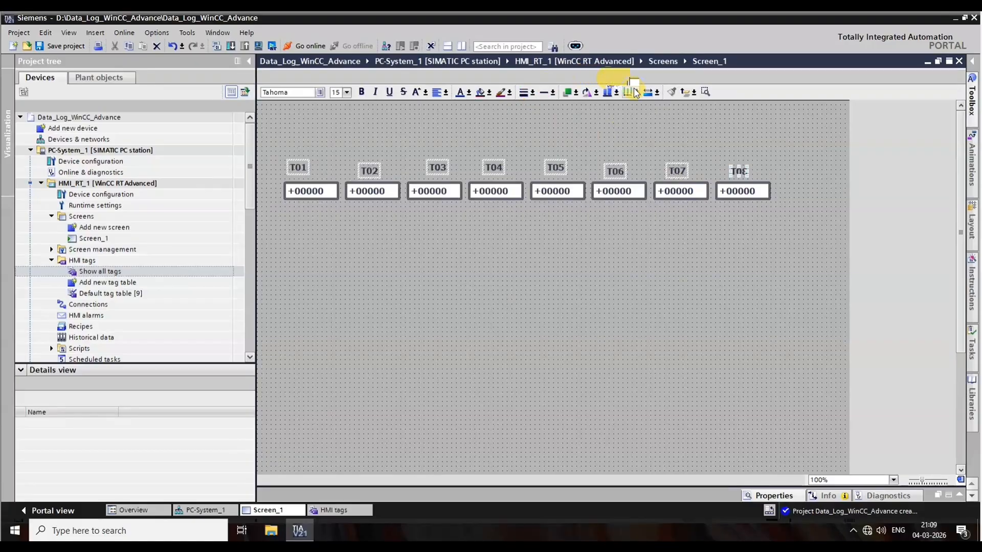
left_click(616, 95)
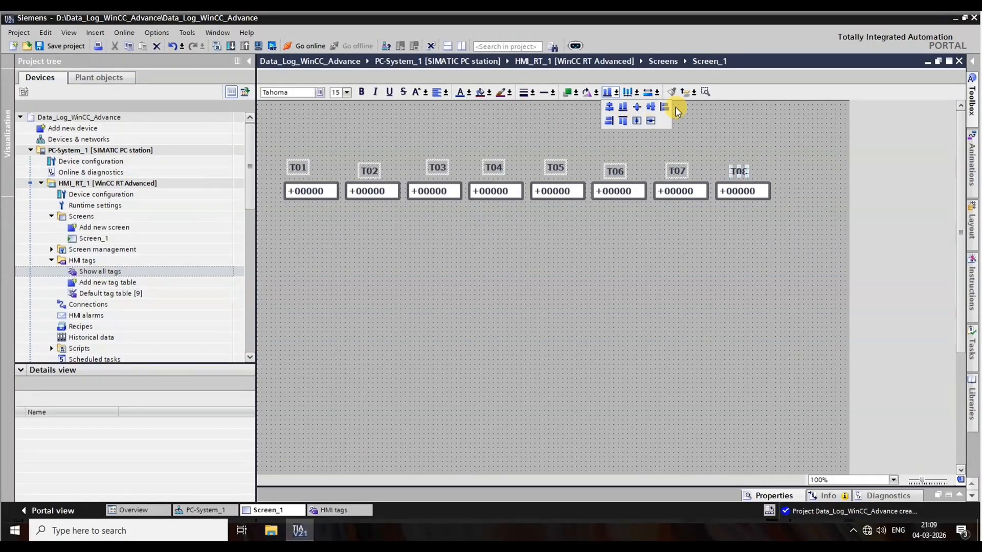
left_click(652, 108)
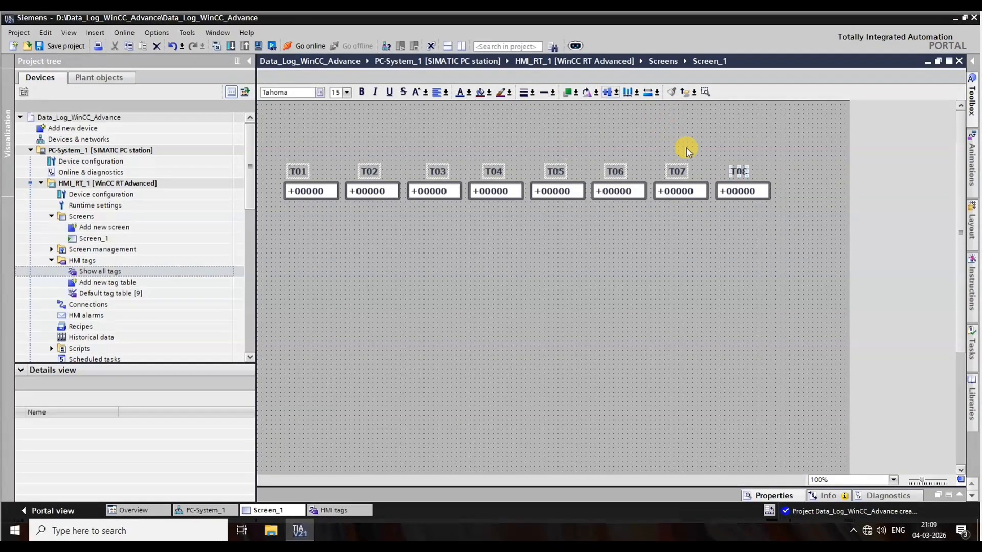
left_click(588, 231)
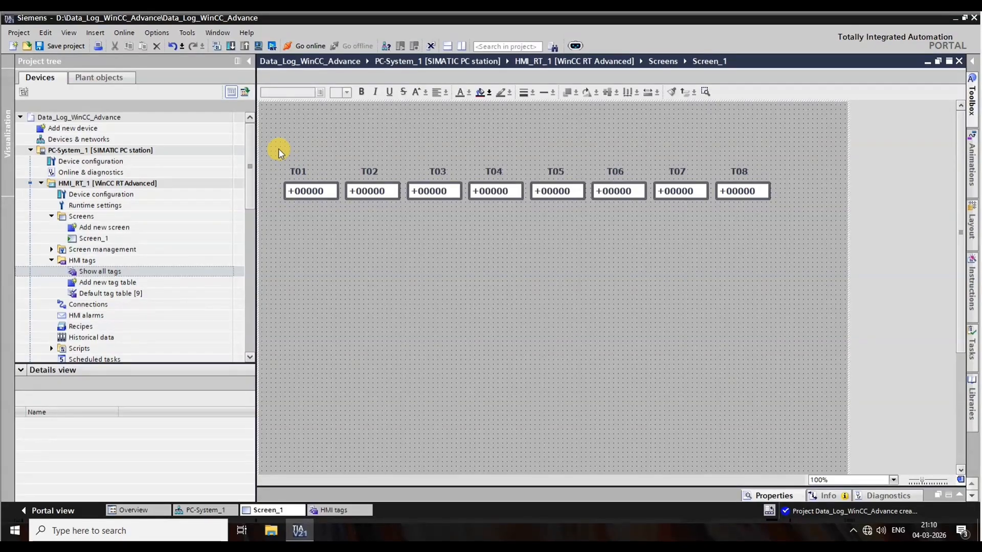
Step: Move the T01 label so that it sits centred above its I/O field
left_click_drag(295, 170, 309, 171)
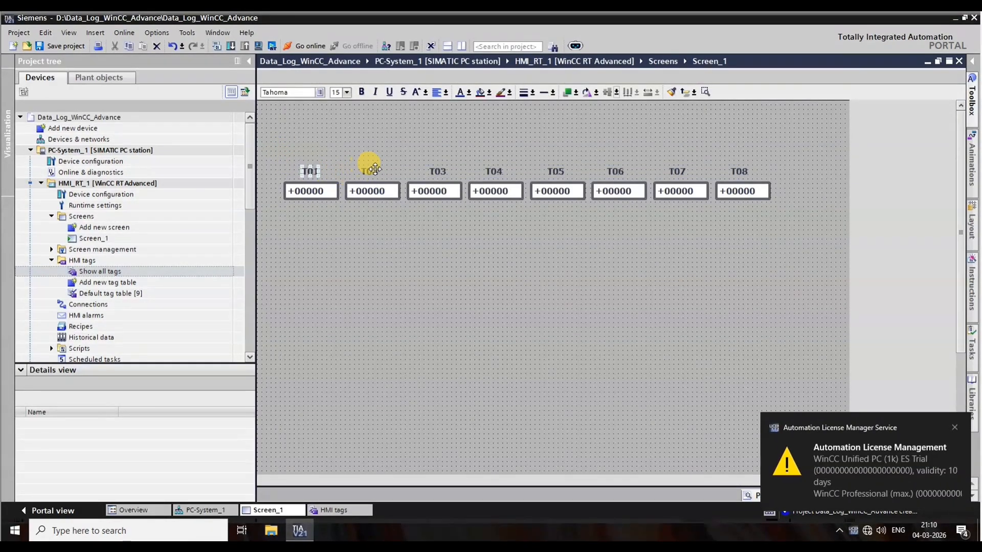
left_click(491, 169)
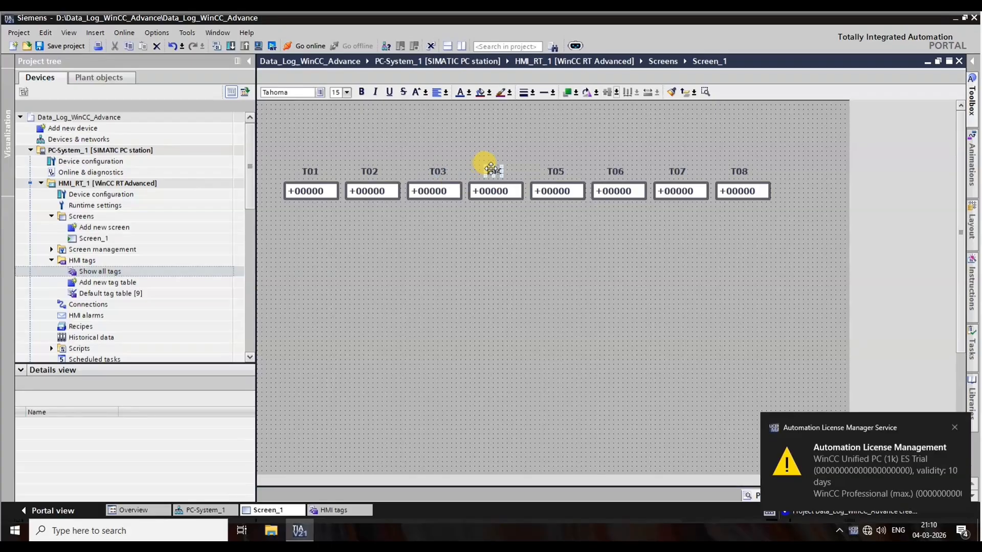
left_click(685, 267)
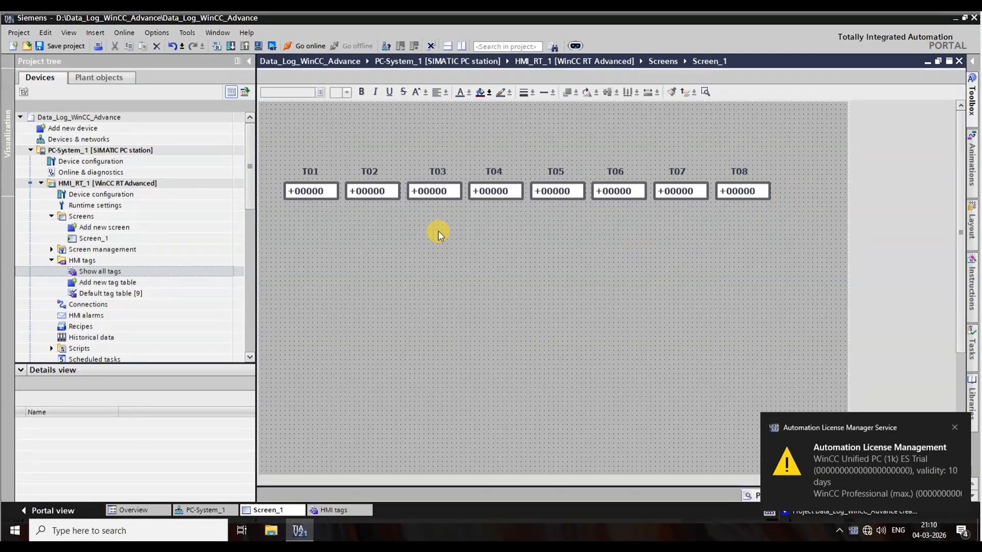
Step: Open the historical data of HMI_RT_1 and add a new data log
scroll(419, 227, "down", 1)
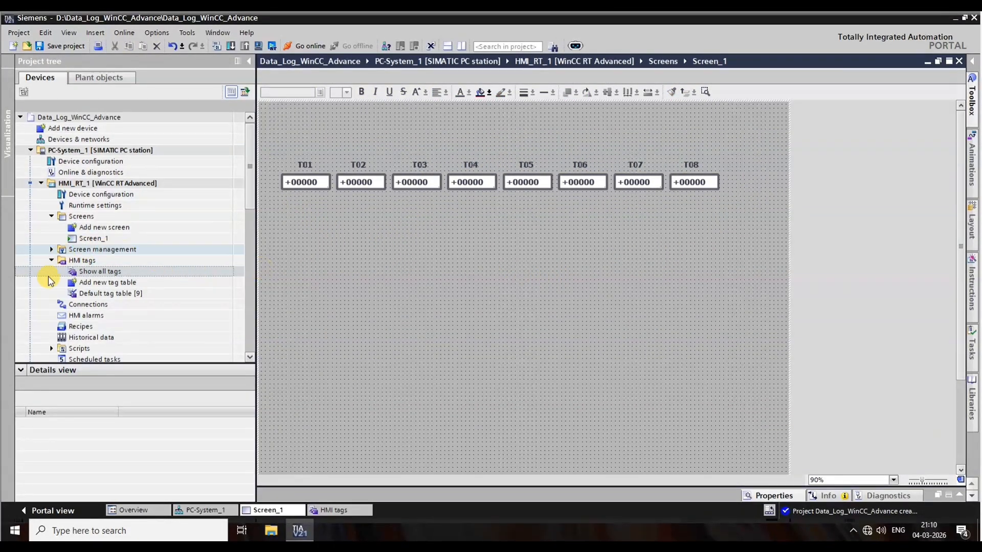
left_click(116, 293)
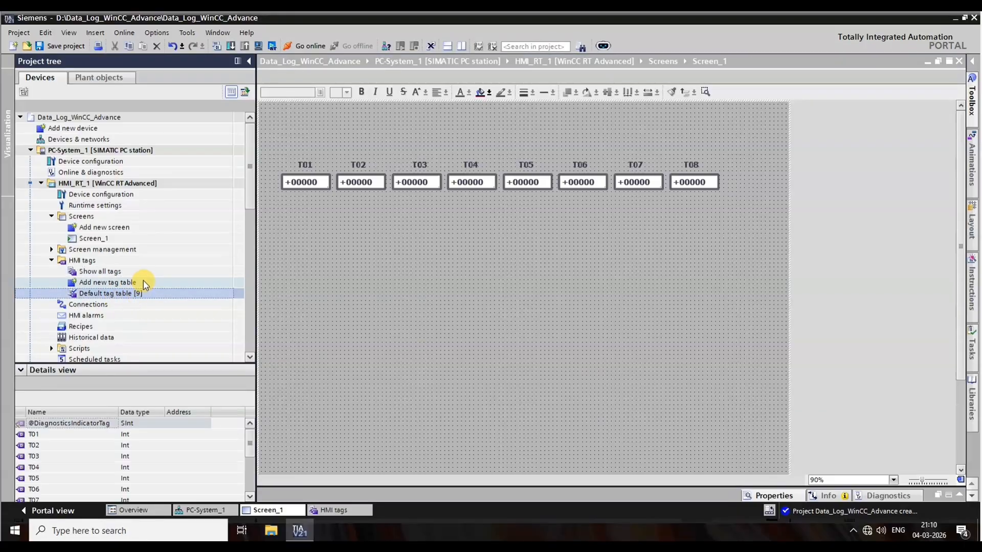
scroll(145, 285, "down", 3)
left_click(97, 238)
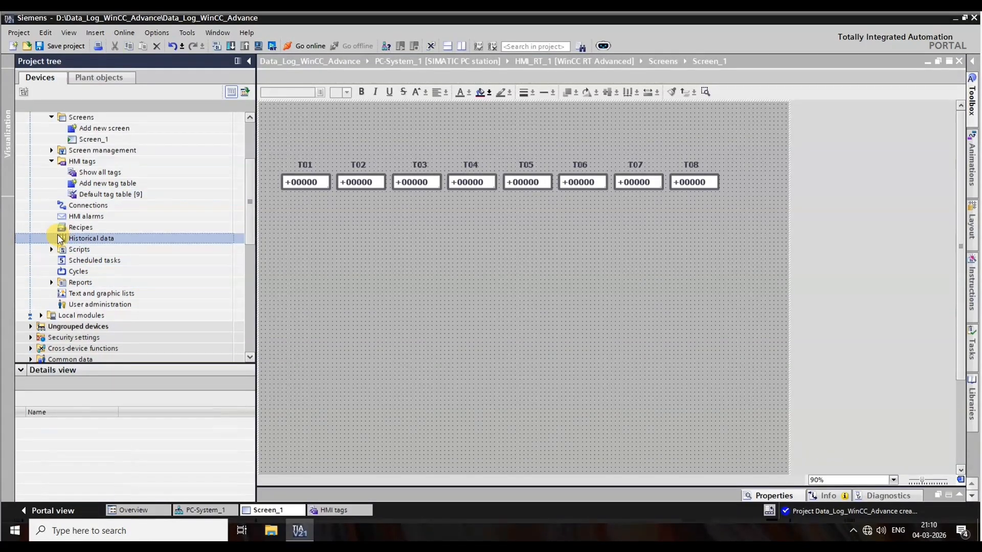
double_click(98, 233)
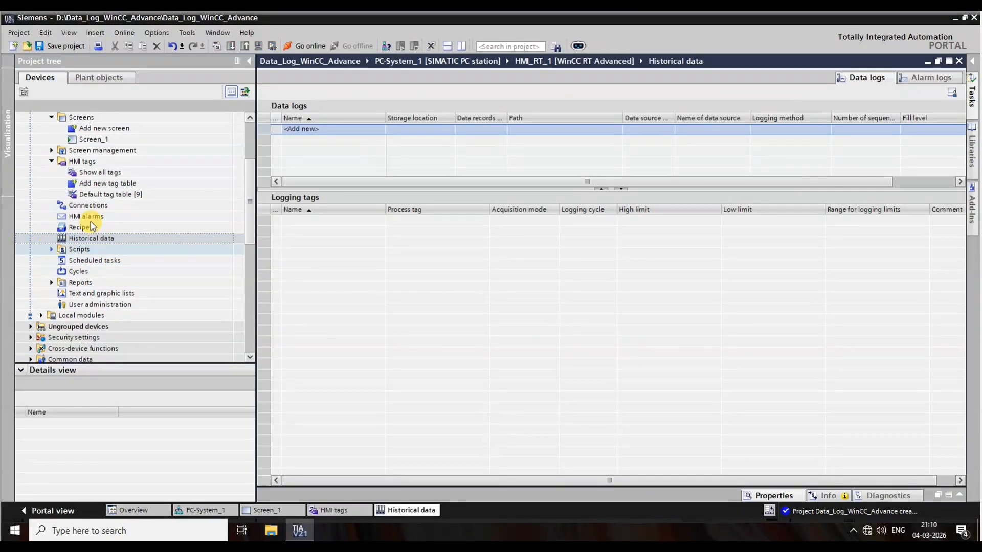
left_click(309, 128)
double_click(304, 130)
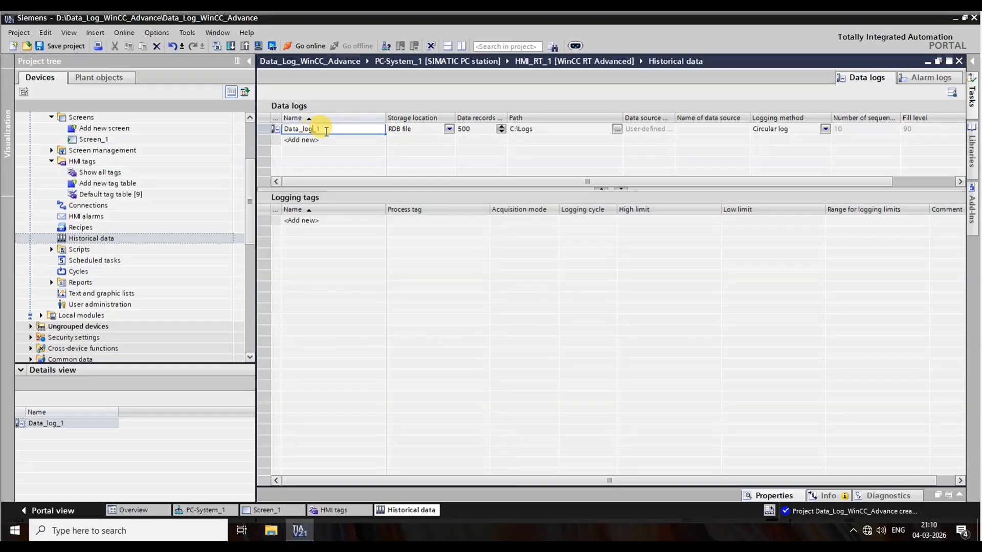
Step: Set the data log's storage location to CSV file (ASCII)
left_click(413, 134)
left_click(413, 134)
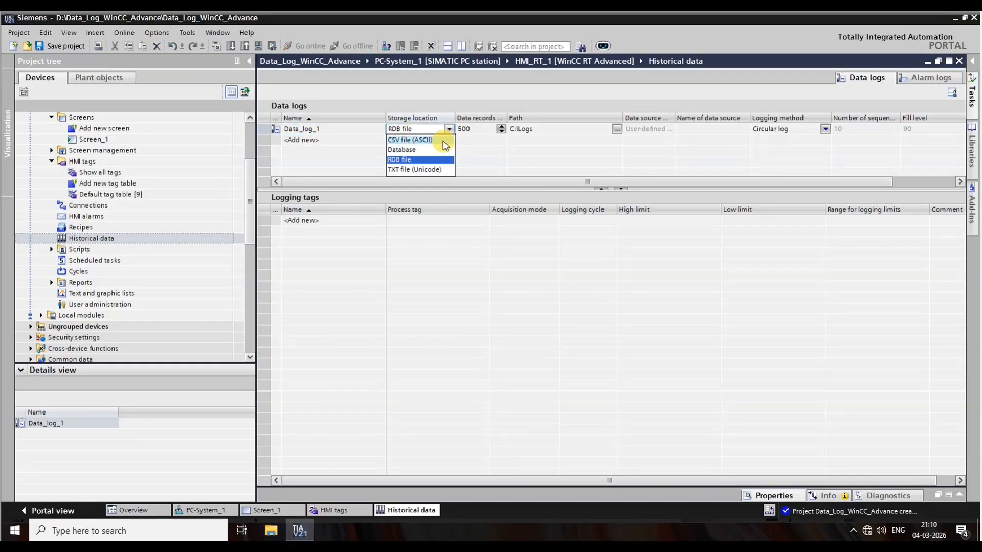
left_click(433, 141)
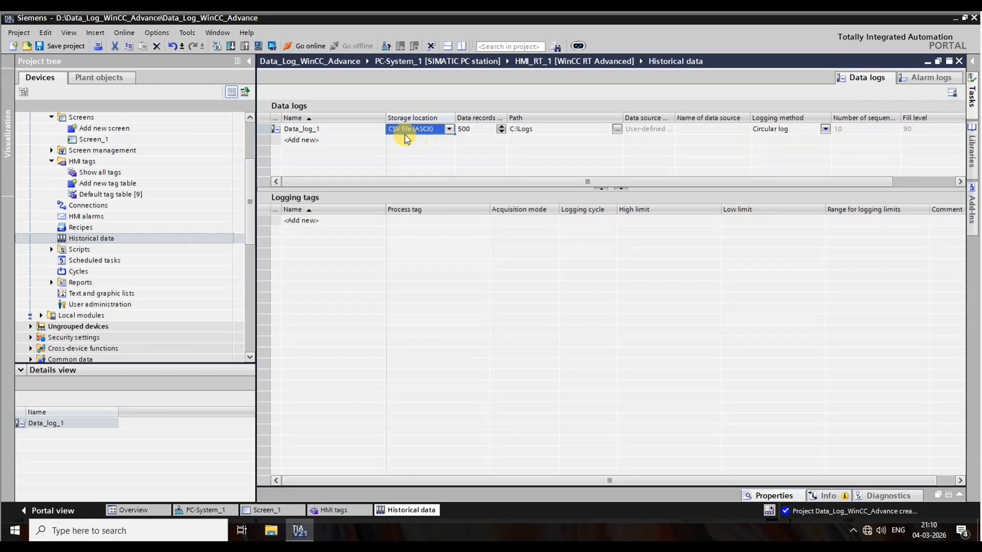
left_click(310, 226)
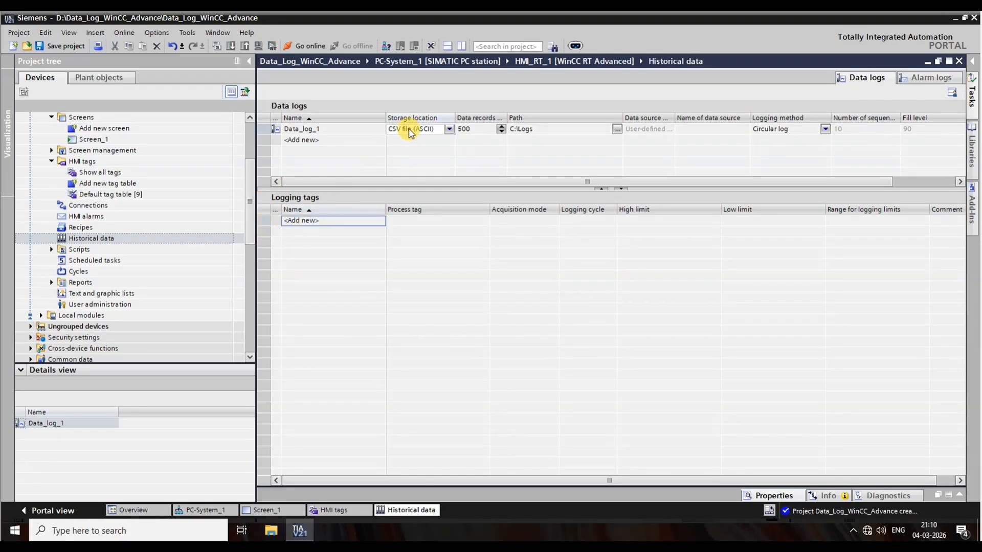
Step: Split the editor area vertically and show all HMI tags beside the historical data
left_click(461, 46)
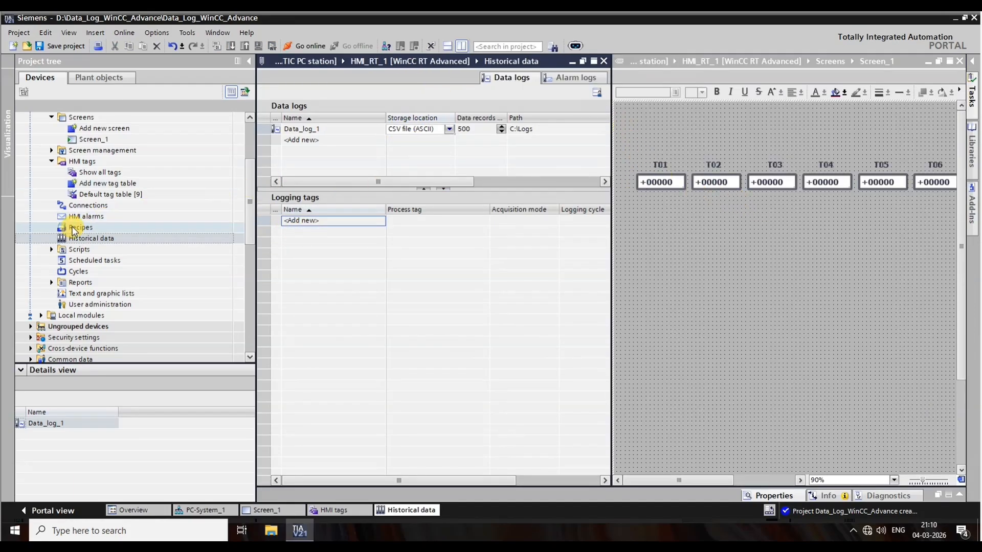
left_click(98, 174)
double_click(98, 174)
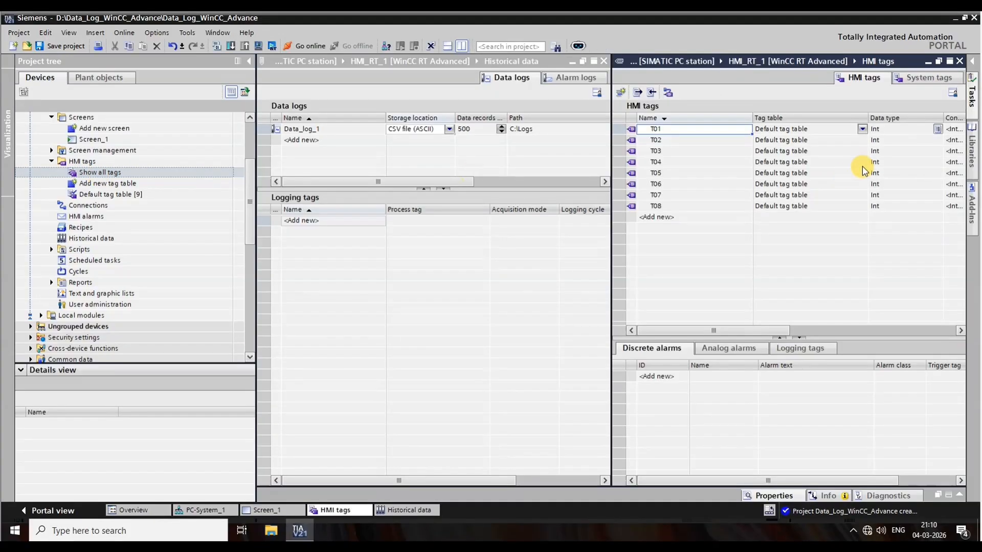
Step: Try to add tags T01 to T08 to the logging tags from their selected name cells
left_click(669, 207, "shift")
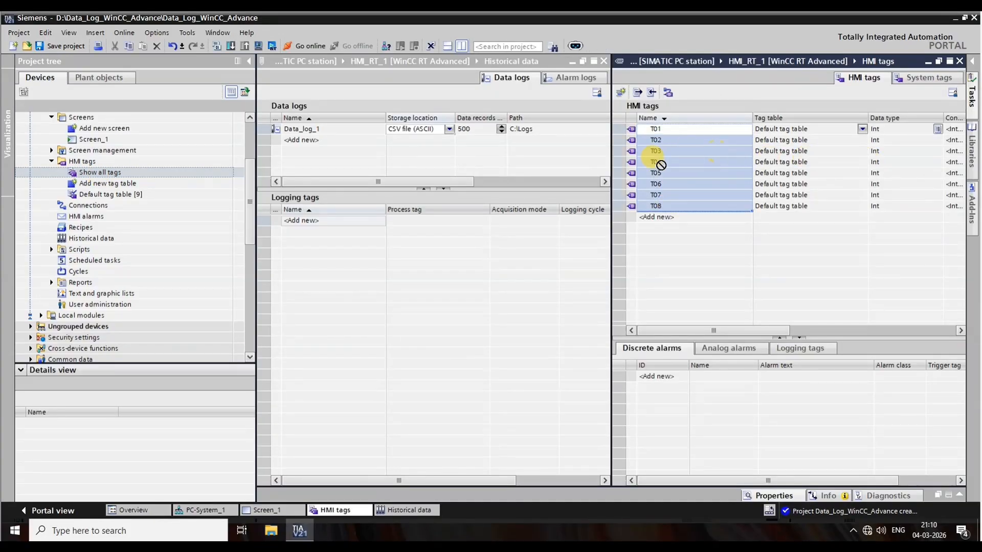
left_click_drag(658, 161, 396, 224)
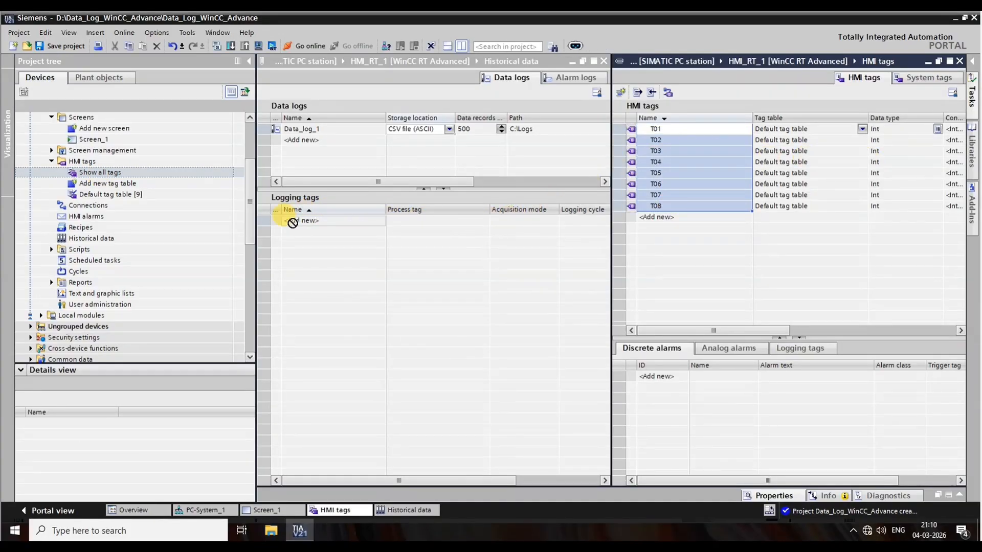
left_click_drag(292, 222, 660, 140)
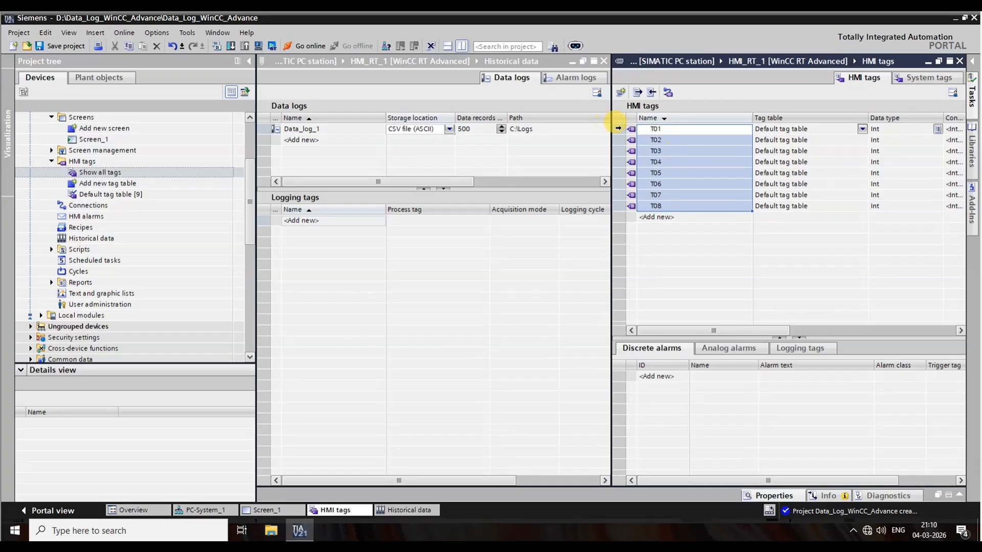
Step: Select the complete rows of HMI tags T01 to T08 and add them as logging tags of Data_log_1
left_click(618, 128)
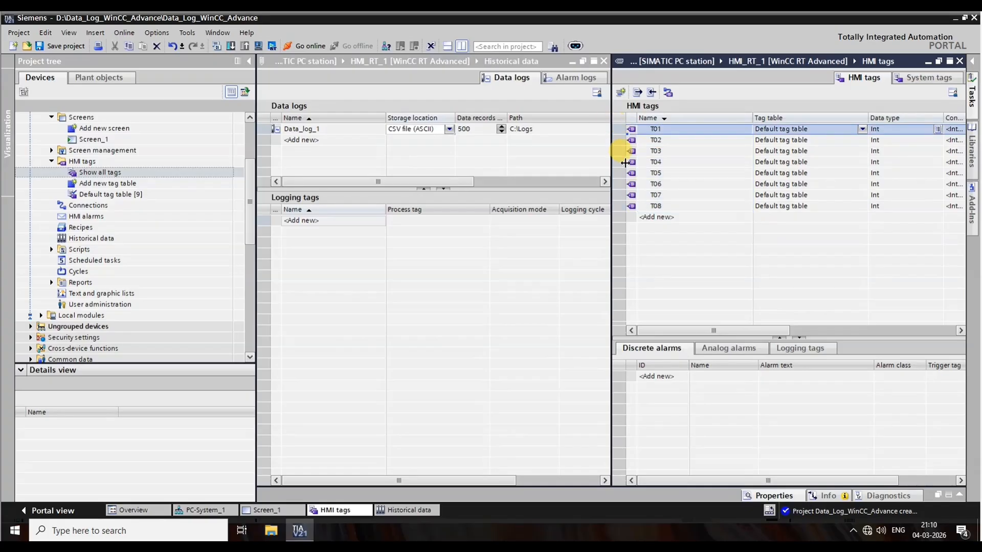
left_click(617, 207, "shift")
left_click_drag(699, 176, 415, 227)
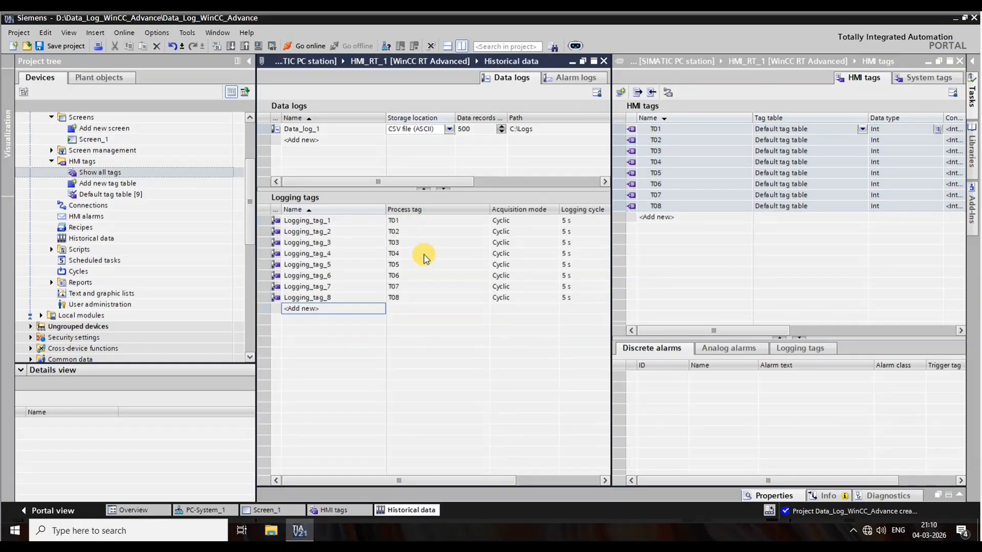
Step: Rename the eight logging tags T01 to T08 by copying their process tag names over the existing names, overwriting the LoggingTag attributes
left_click(323, 222)
left_click(331, 223)
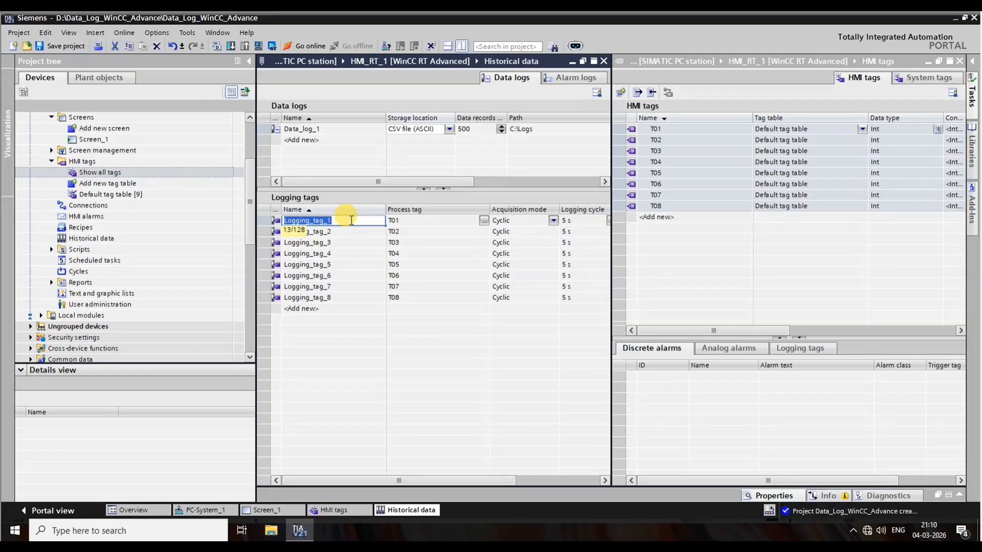
left_click(424, 221)
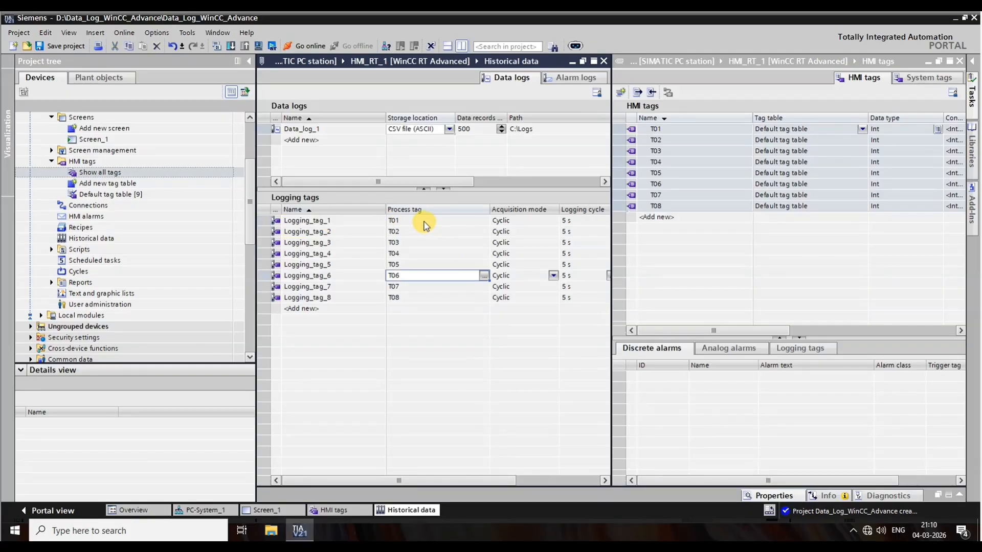
left_click(414, 303, "shift")
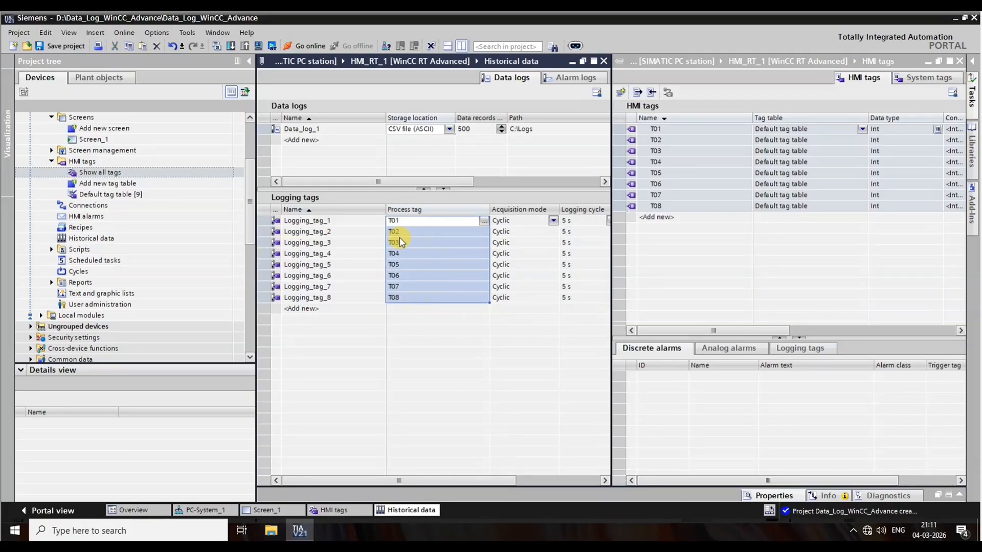
left_click(296, 225)
key("ctrl+v")
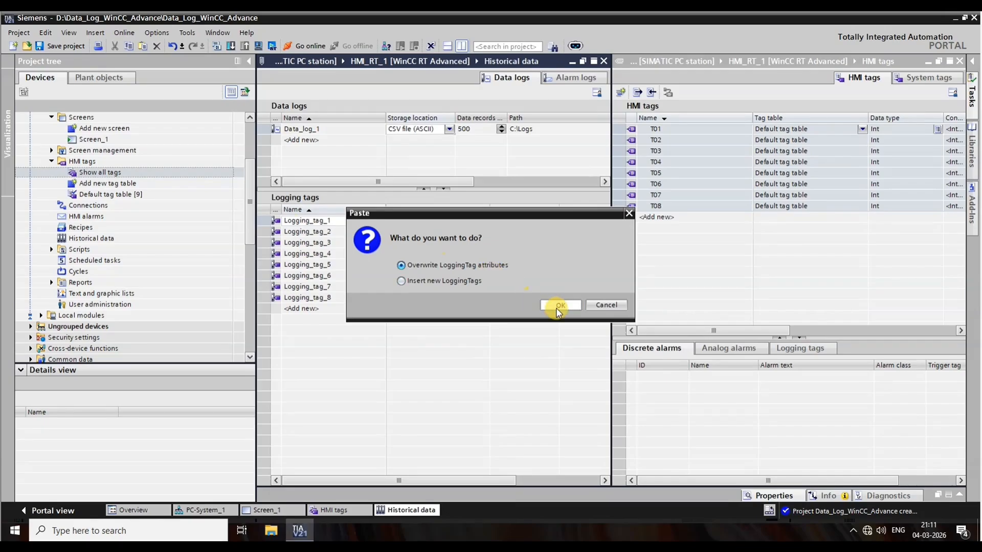
left_click(559, 305)
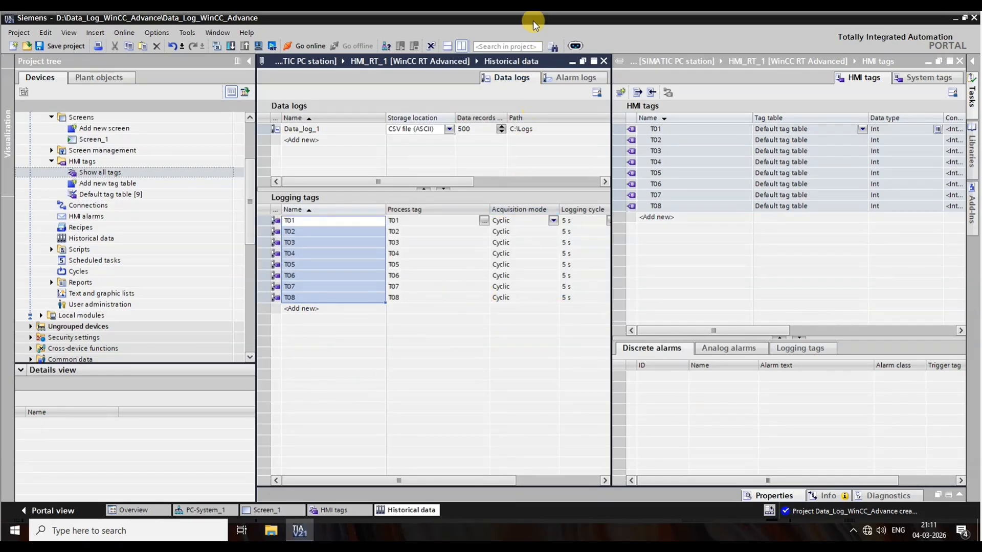
Step: Show only the historical data editor and set the logging cycle of logging tag T01 to 1 s
left_click(462, 46)
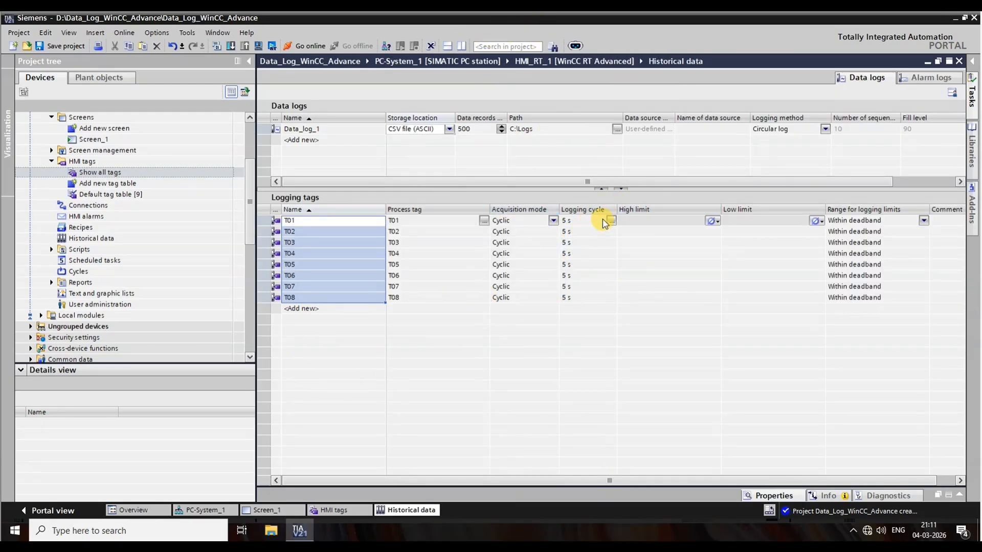
left_click(589, 224)
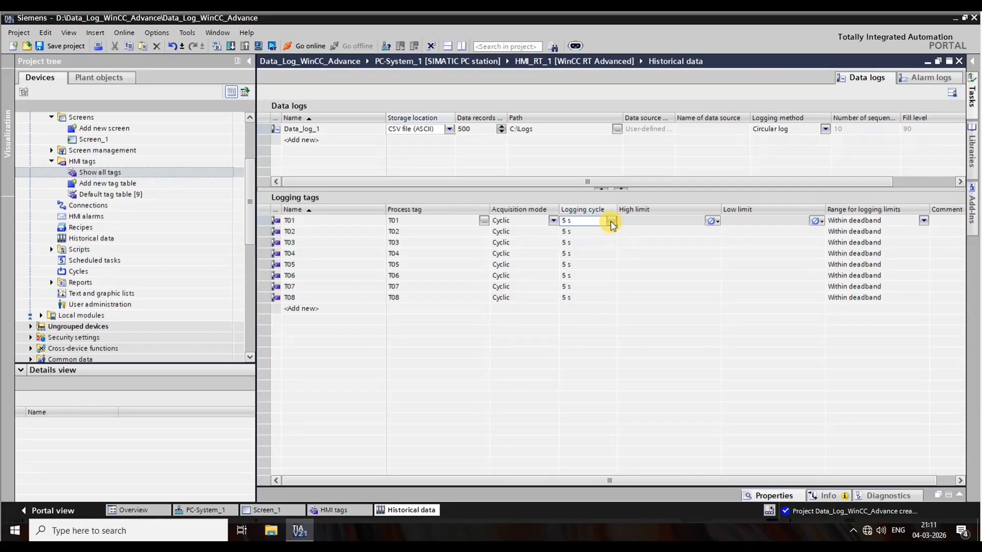
left_click(612, 225)
left_click(612, 226)
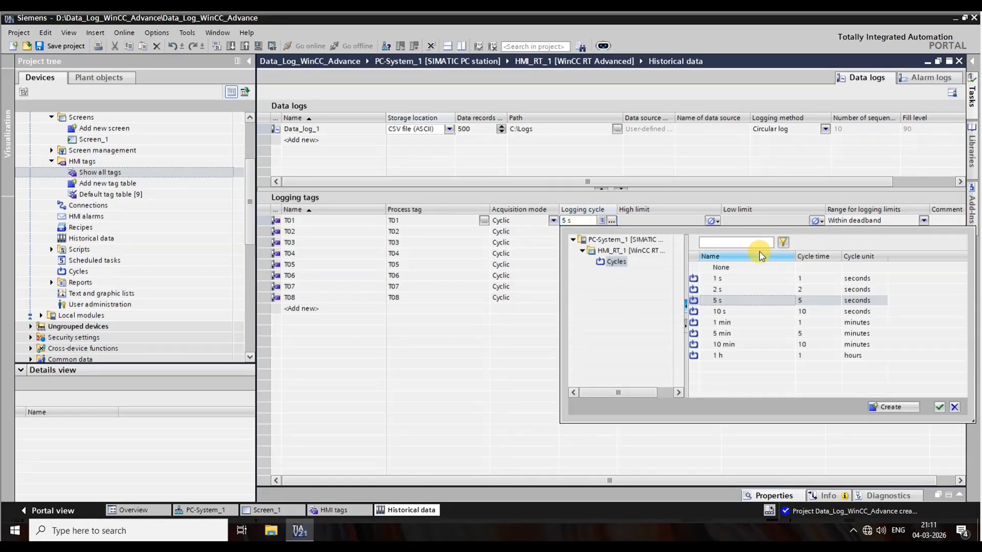
double_click(723, 280)
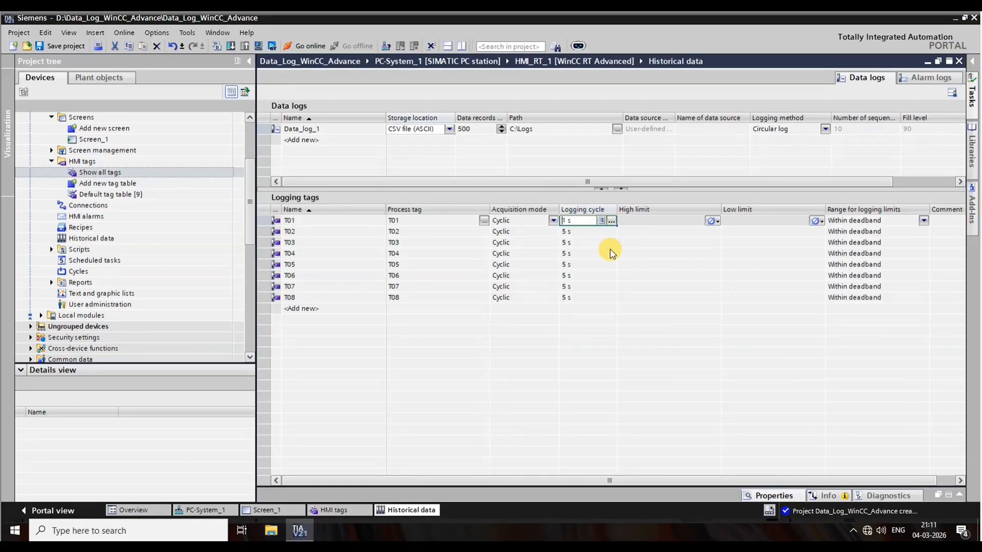
Step: Fill the 1 s logging cycle from T01 down to T08, overwriting the LoggingTag attributes
left_click(556, 230)
left_click(598, 223)
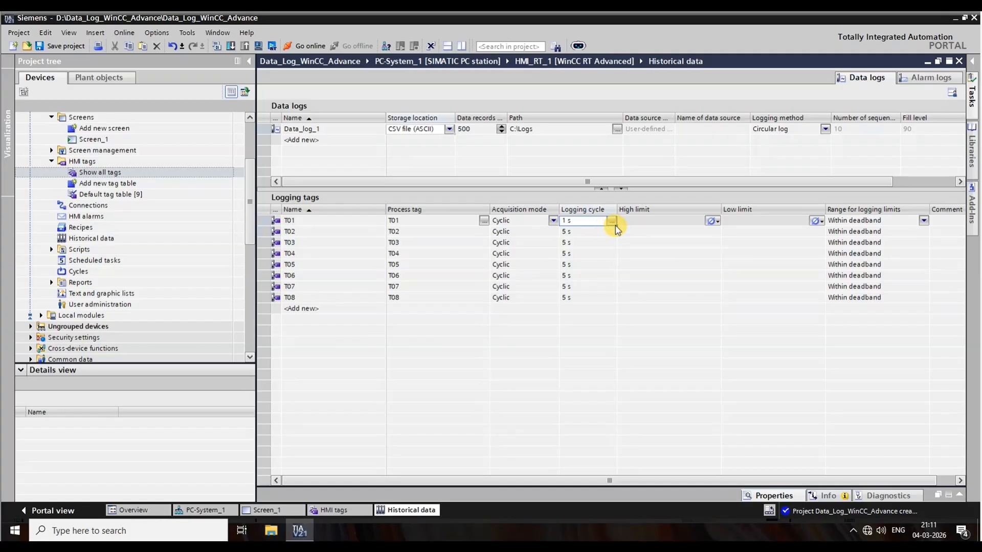
left_click_drag(615, 226, 589, 301)
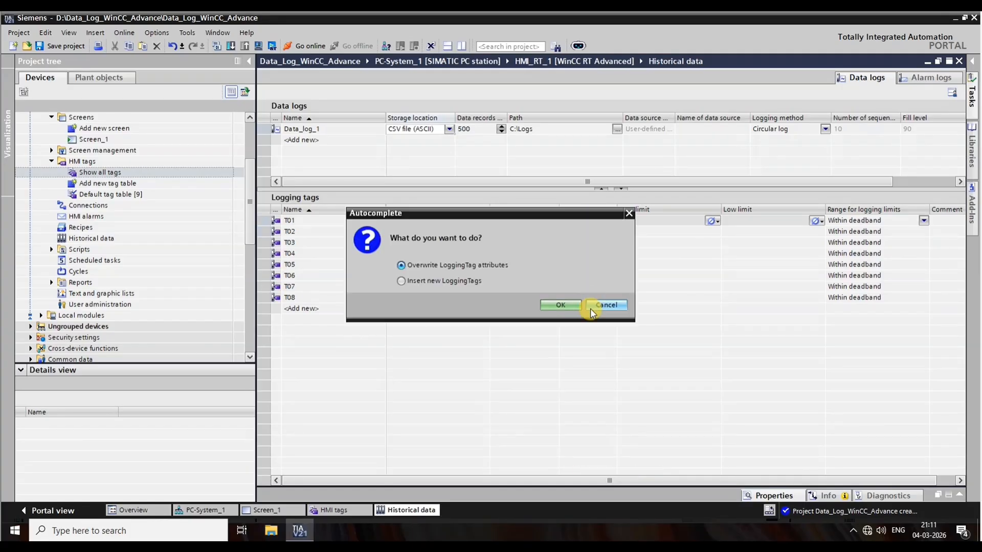
key("Return")
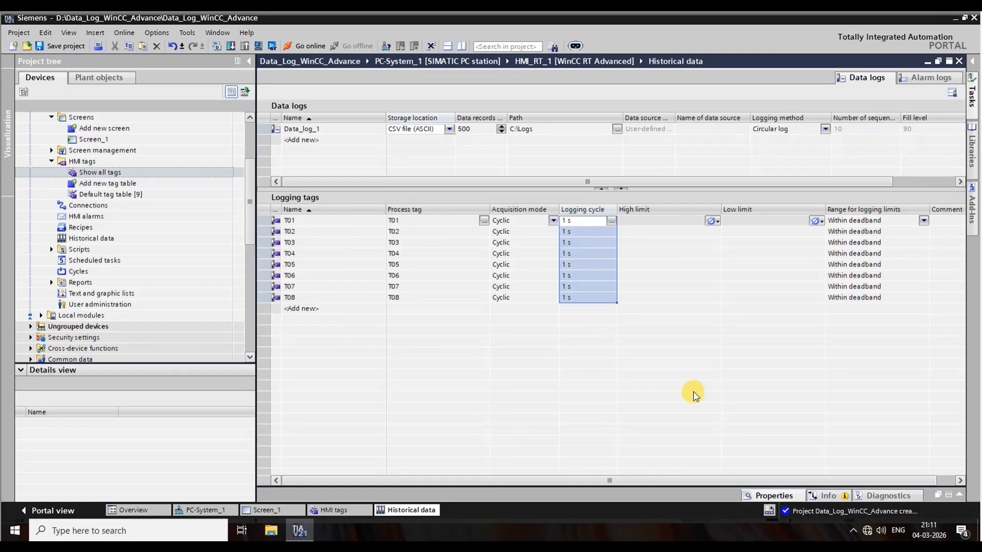
left_click_drag(717, 479, 859, 480)
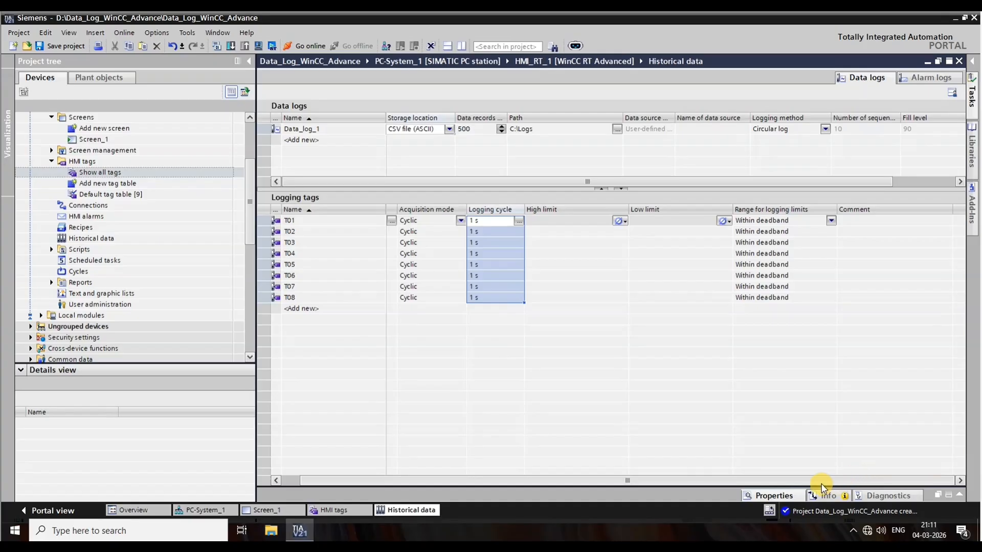
left_click_drag(736, 483, 633, 483)
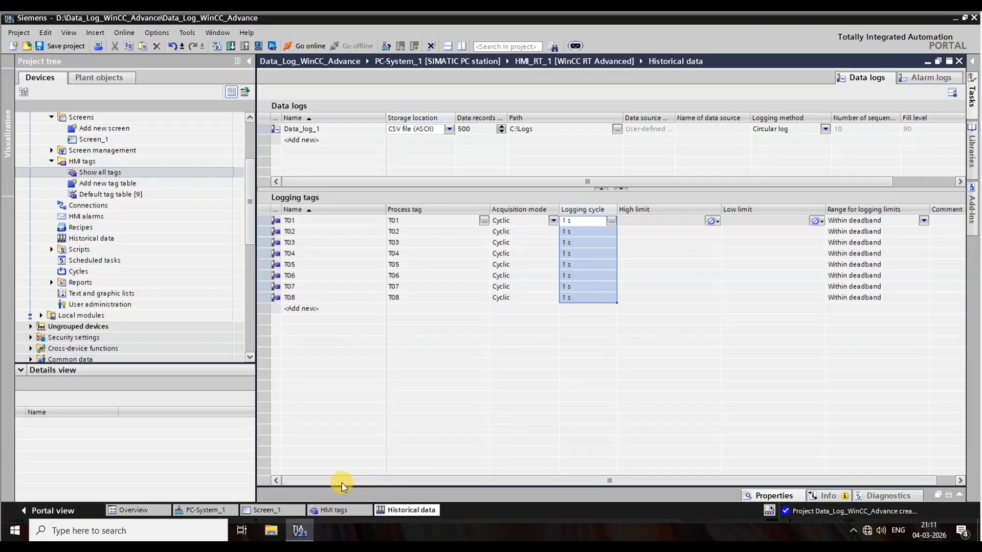
left_click(506, 309)
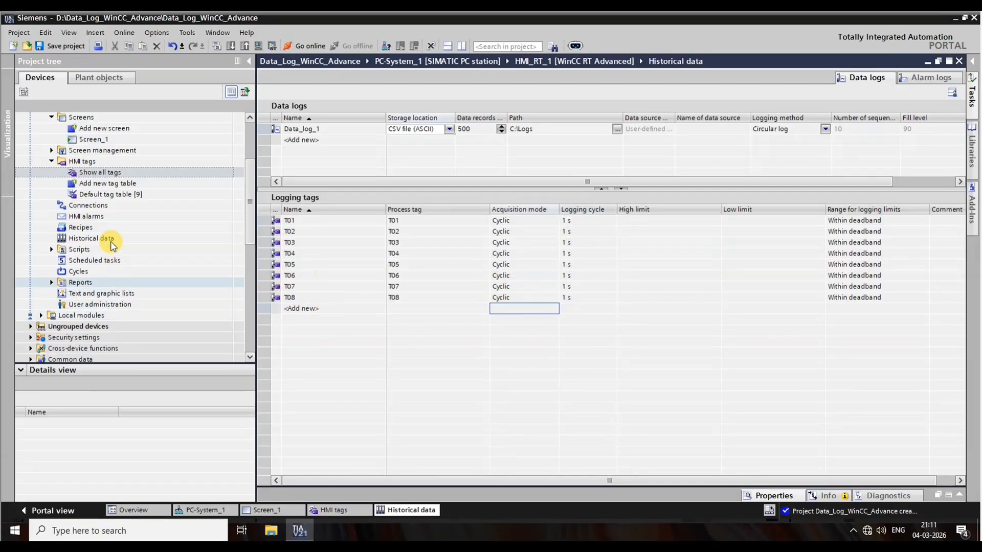
left_click(72, 195)
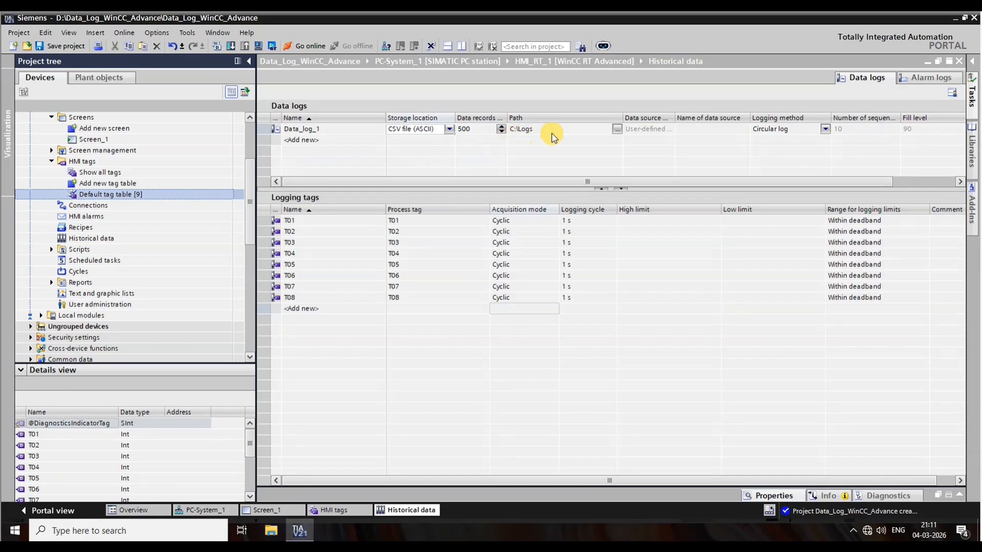
Step: Browse for the storage path of Data_log_1 and create a folder named DATA_LOG on New Volume (D:)
left_click(580, 132)
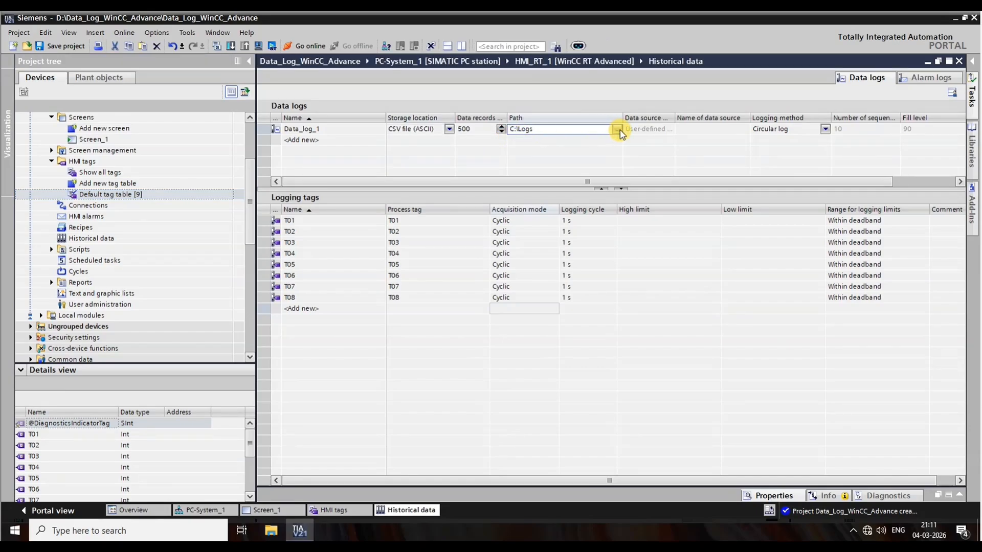
left_click(618, 130)
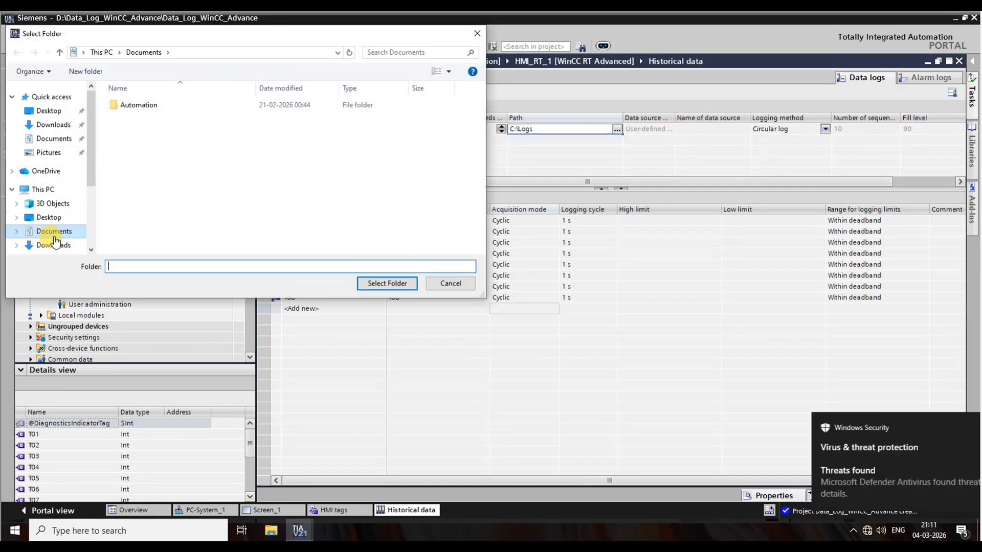
scroll(55, 241, "down", 2)
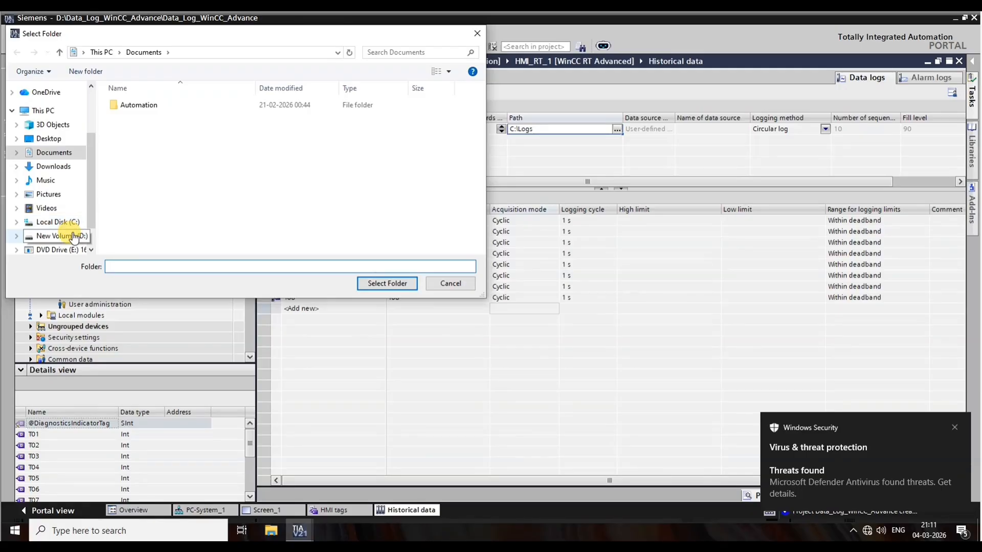
left_click(72, 237)
right_click(186, 184)
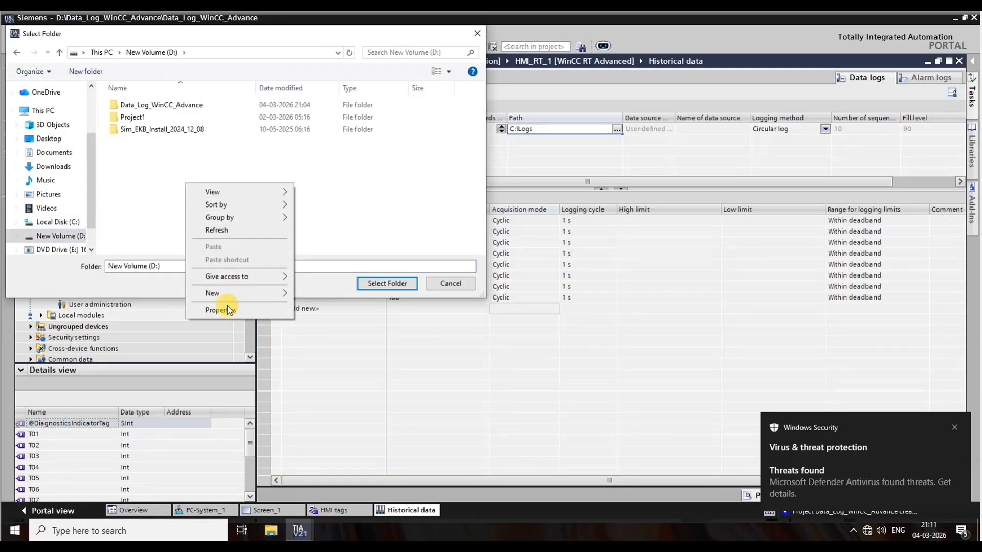
mouse_move(234, 293)
left_click(319, 284)
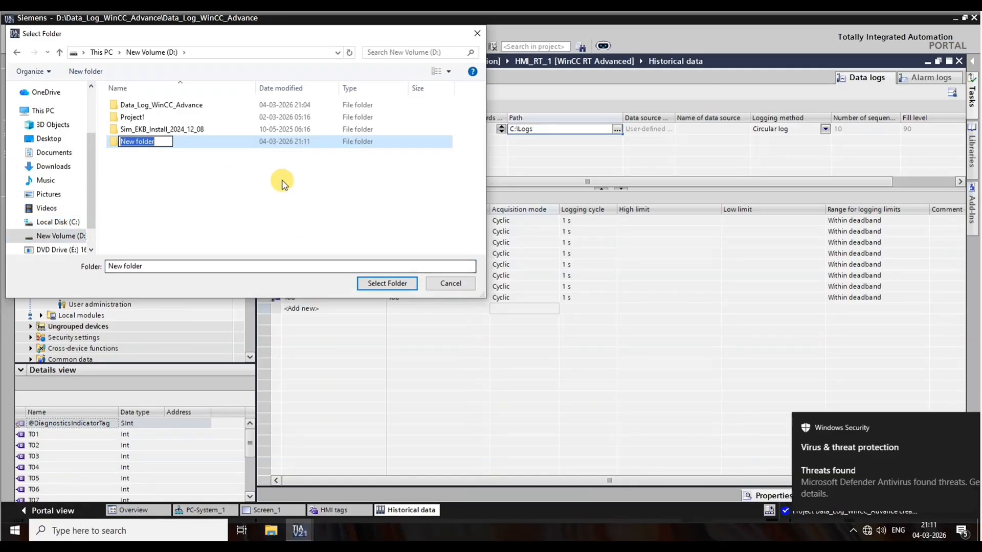
type("DATA")
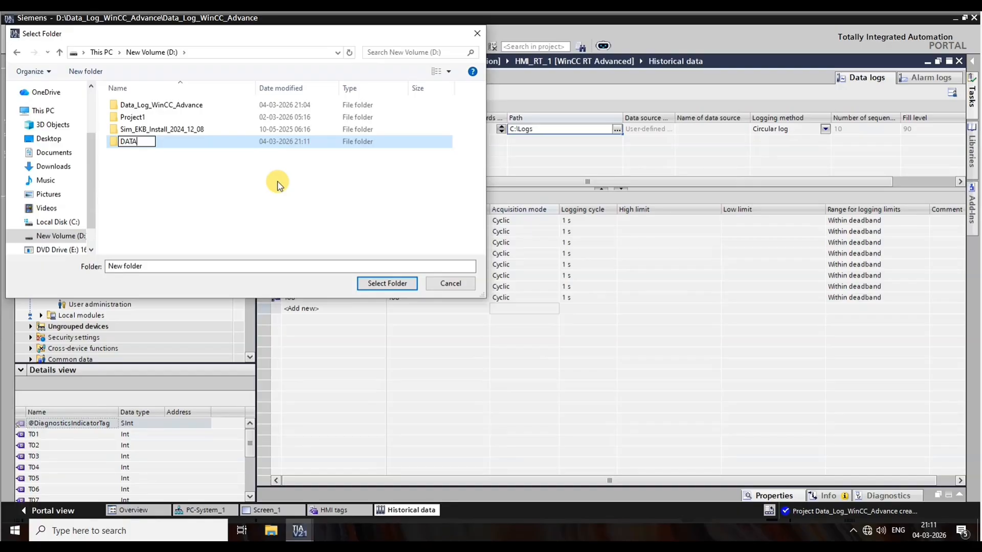
type("_LOG")
key("Return")
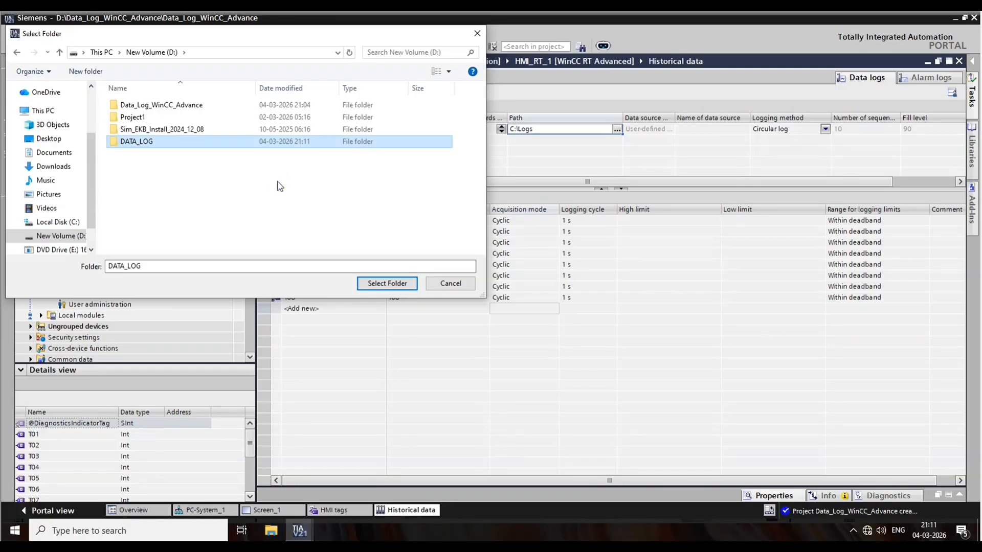
Step: Set the DATA_LOG folder as the path of Data_log_1 and close the historical data editor
key("Return")
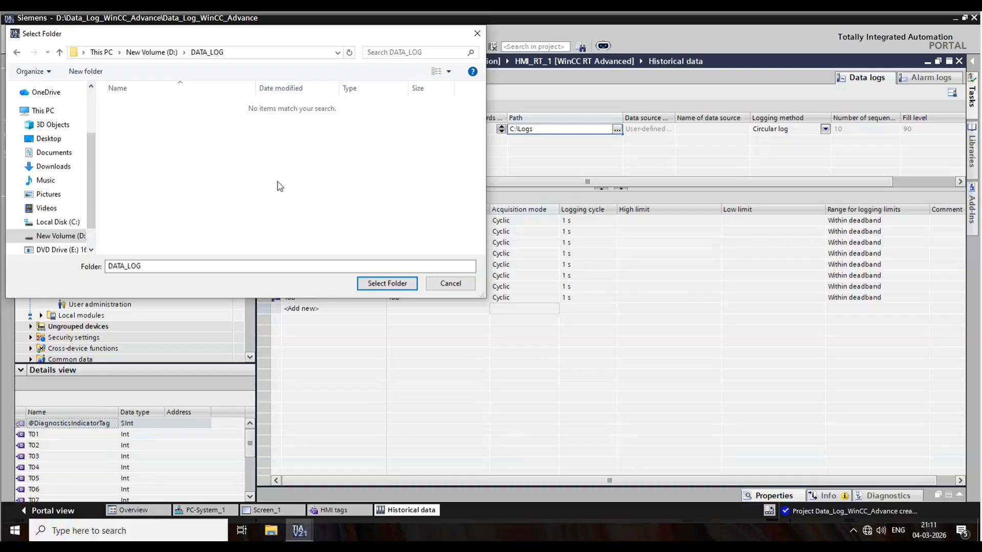
left_click(379, 285)
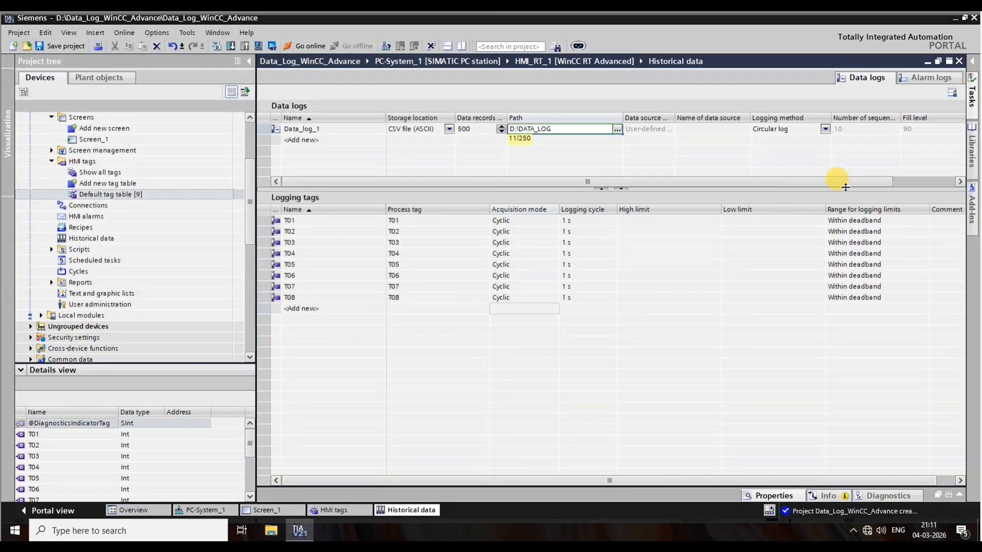
left_click(649, 285)
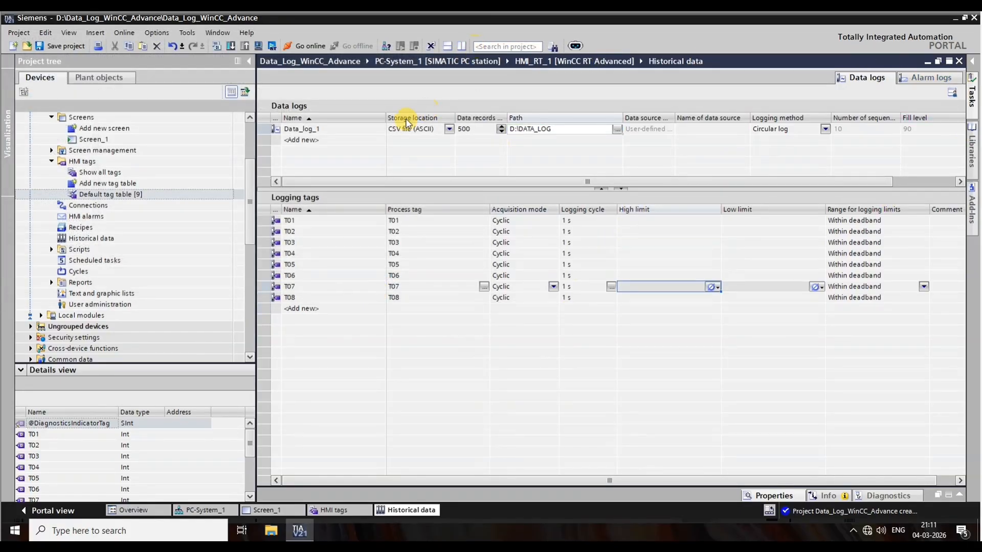
left_click(958, 62)
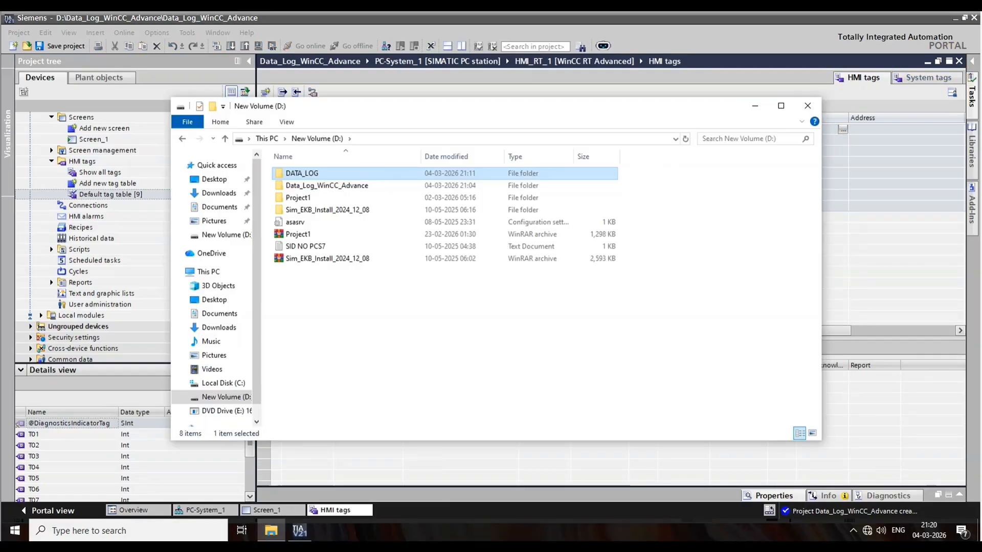
Step: Return to the TIA Portal project, compile PC-System_1 and save the project
left_click(908, 230)
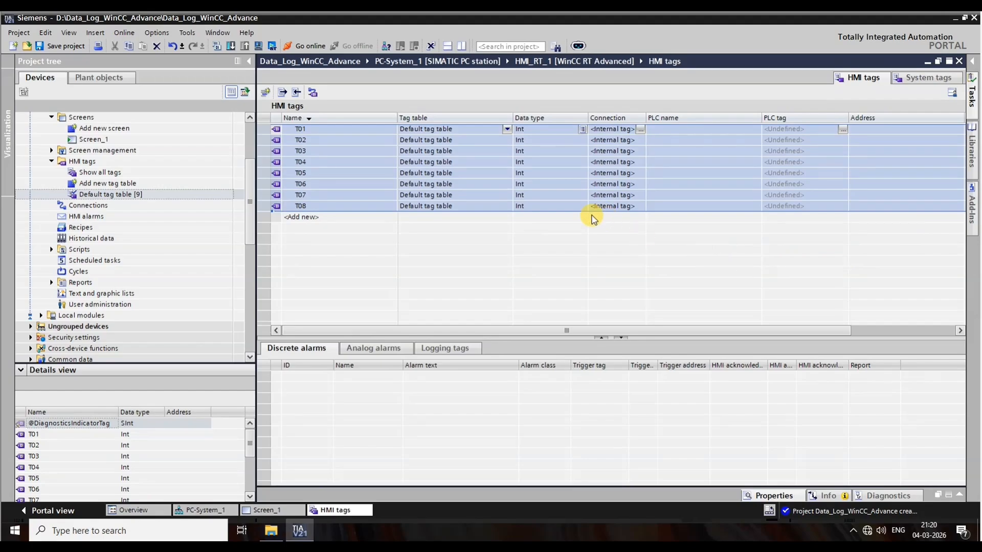
left_click_drag(251, 168, 252, 133)
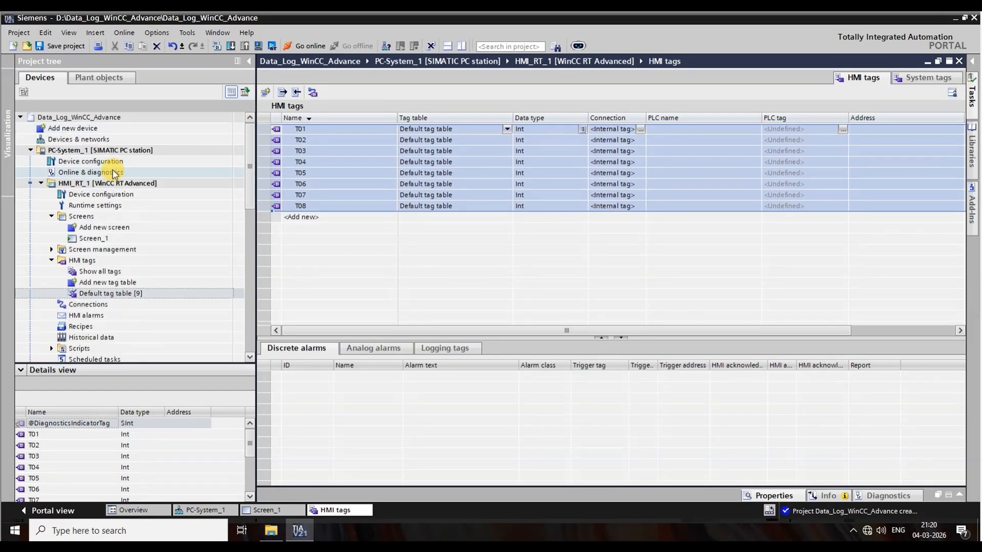
left_click(108, 183)
left_click(116, 151)
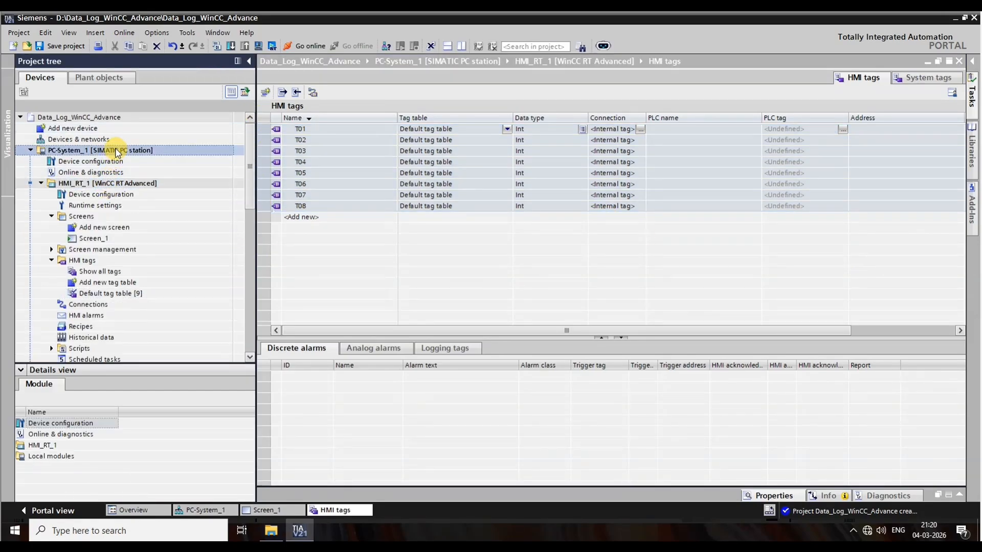
left_click(225, 47)
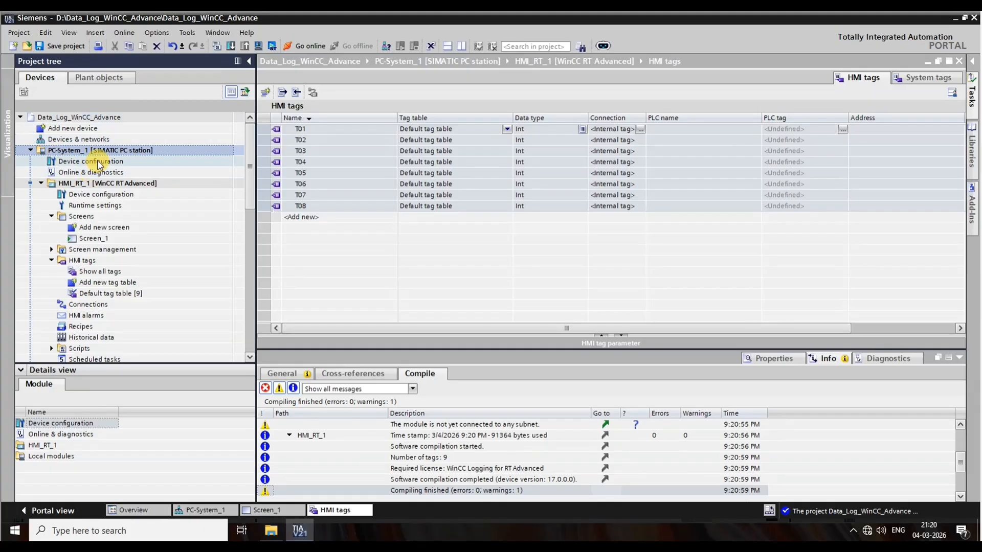
left_click(66, 47)
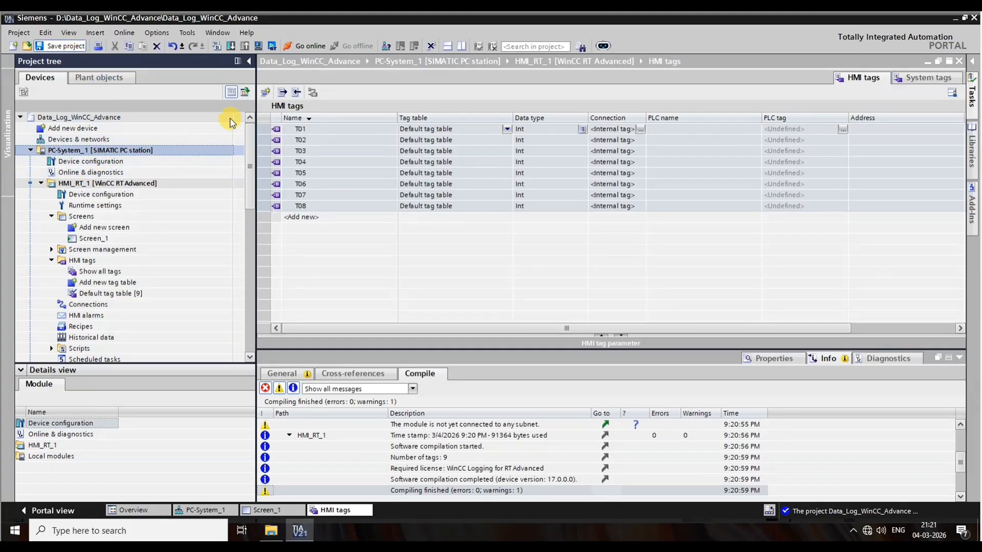
Step: Compile the software of PC-System_1 with the rebuild all option and start the runtime
right_click(100, 153)
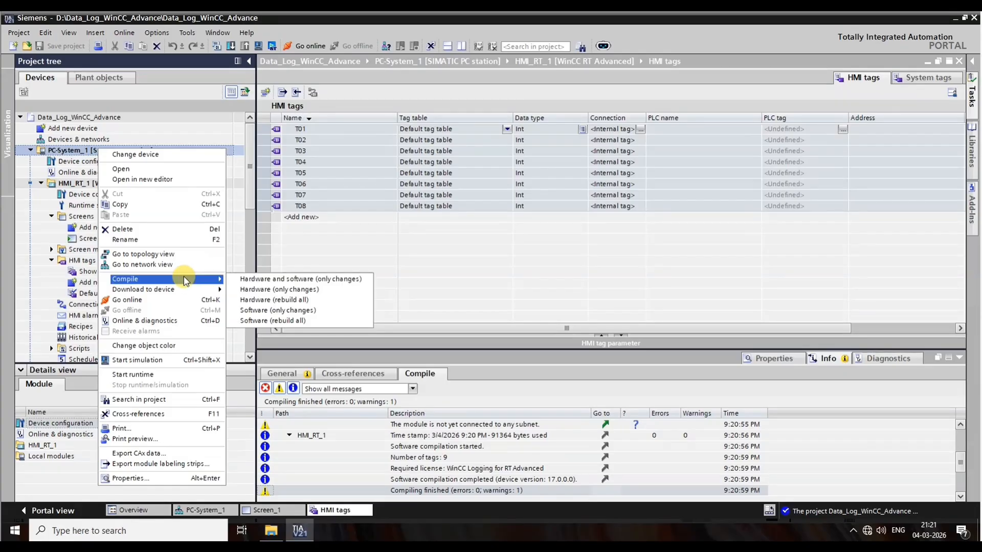
left_click(266, 320)
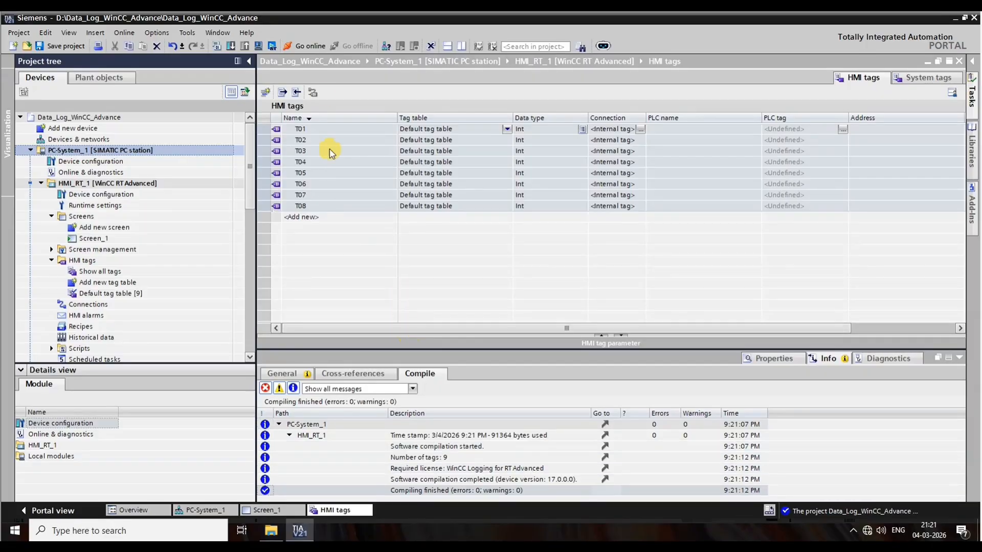
left_click(272, 45)
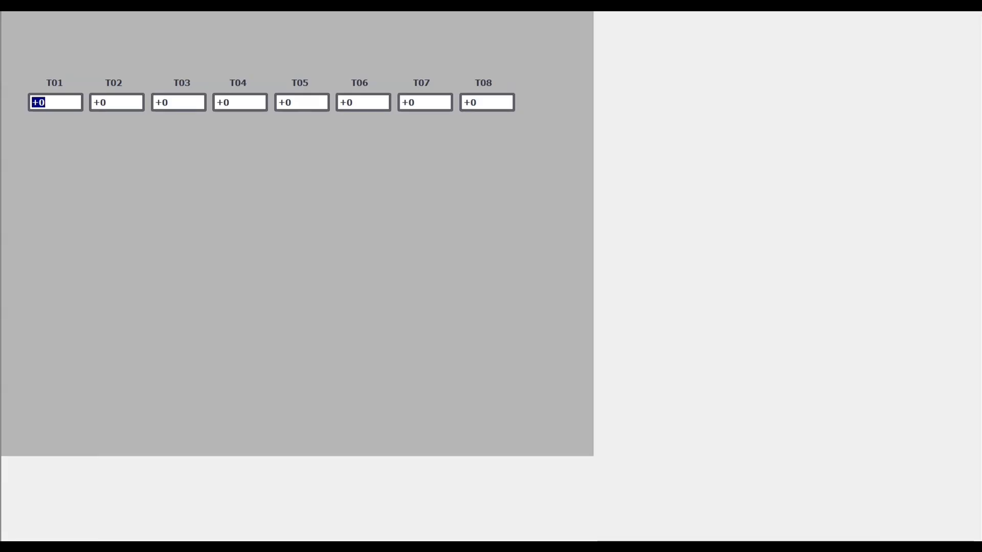
Step: Enter 10, 20, 30, 40, 50, 60, 70 and 80 in the runtime screen's I/O fields T01 to T08
left_click(57, 98)
key("Tab")
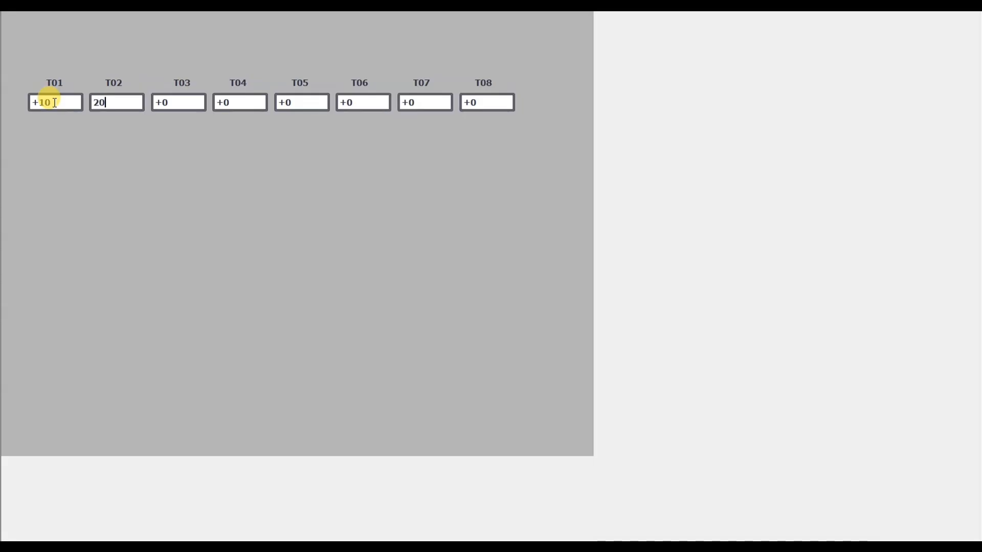
key("Tab")
key("Return")
type("4")
key("Tab")
key("Tab")
key("Tab")
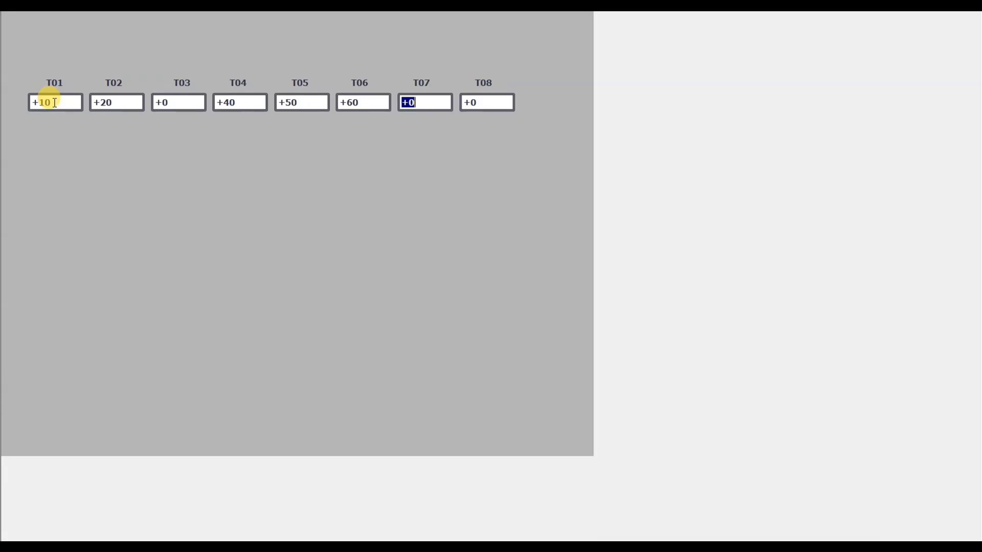
key("Tab")
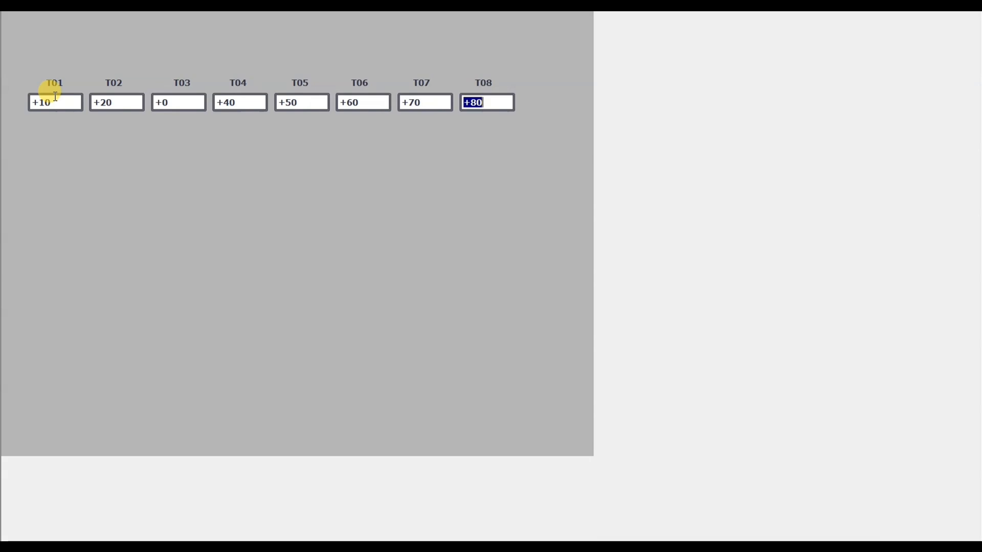
left_click(185, 105)
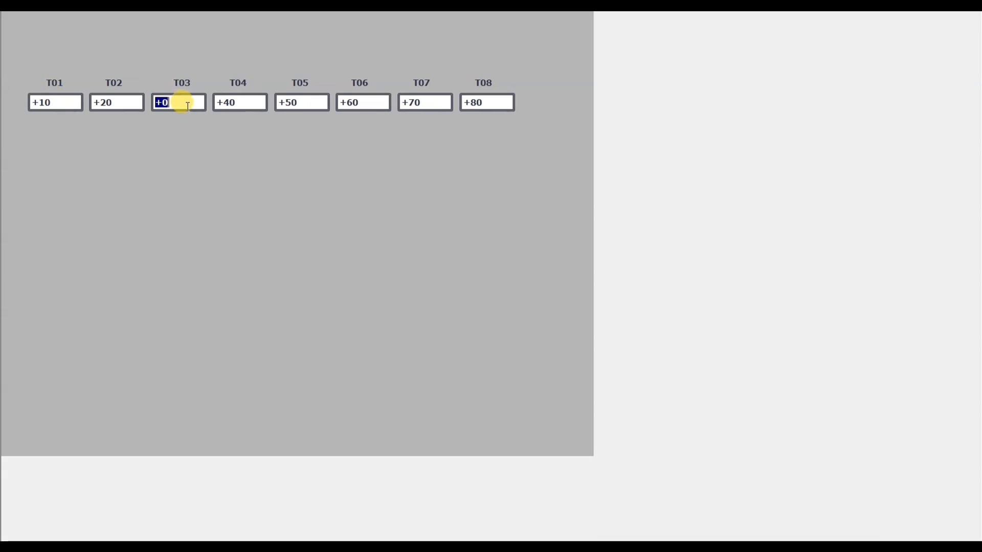
type("30")
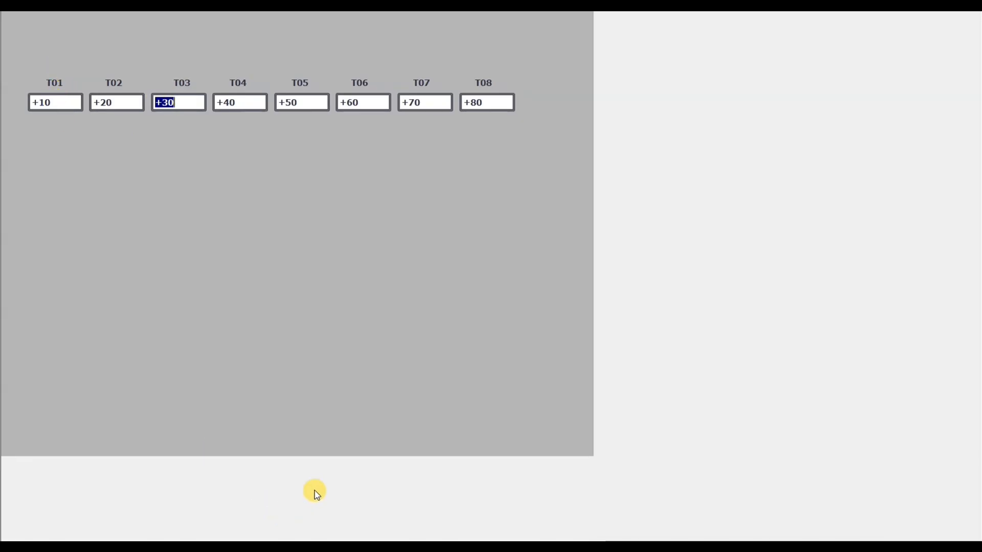
Step: Switch to File Explorer, open Data_log_10 from the DATA_LOG folder as read-only in Excel and dismiss the OneDrive editing offer
key("super")
left_click(269, 521)
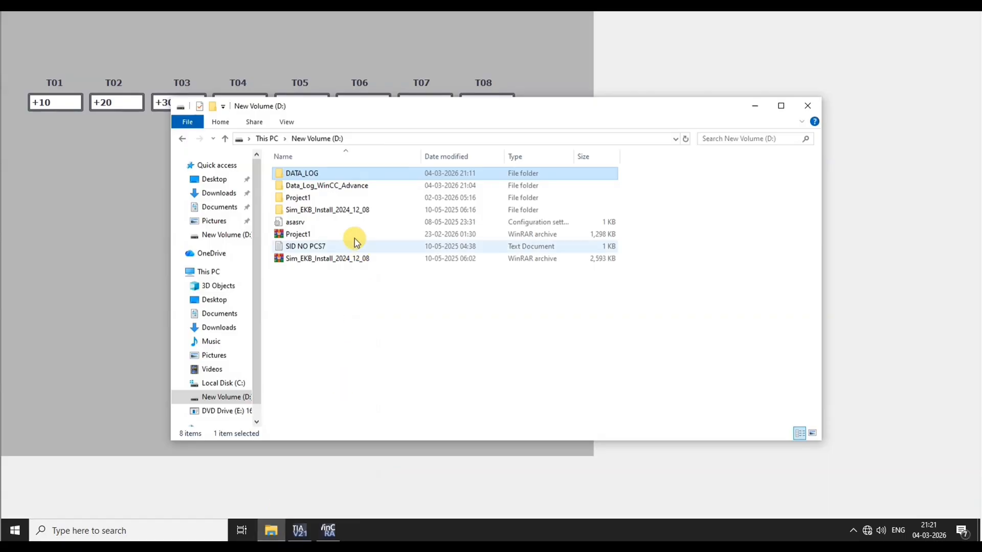
double_click(311, 172)
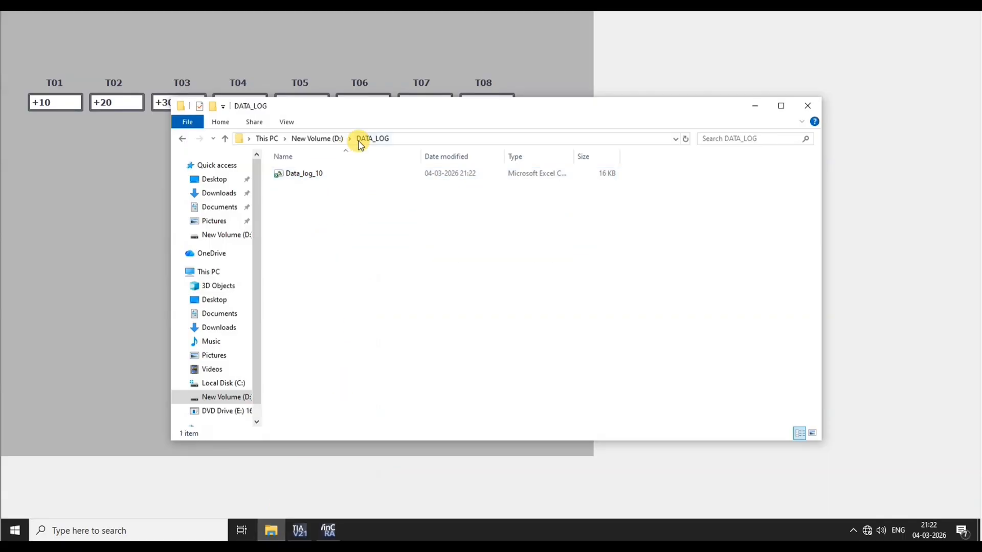
left_click(290, 175)
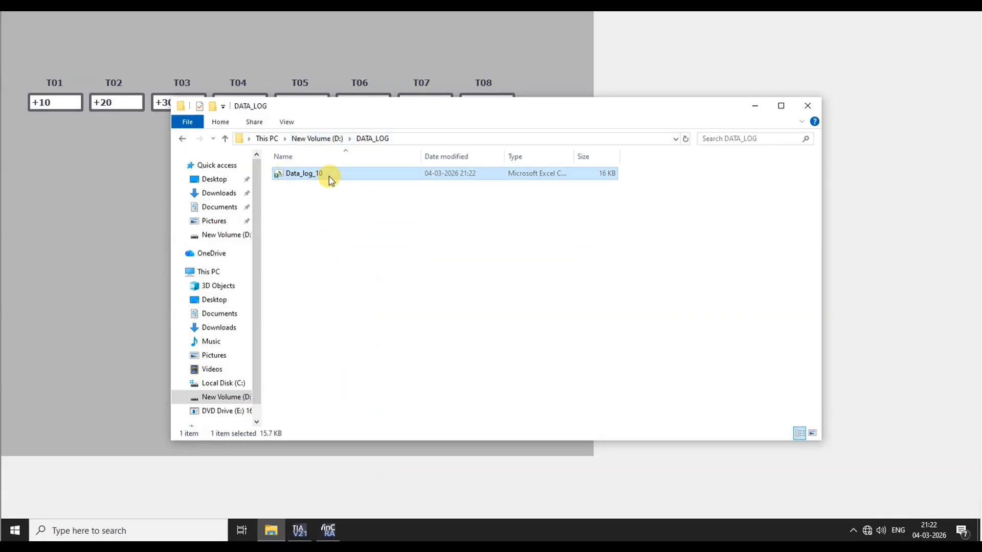
right_click(331, 180)
left_click(370, 185)
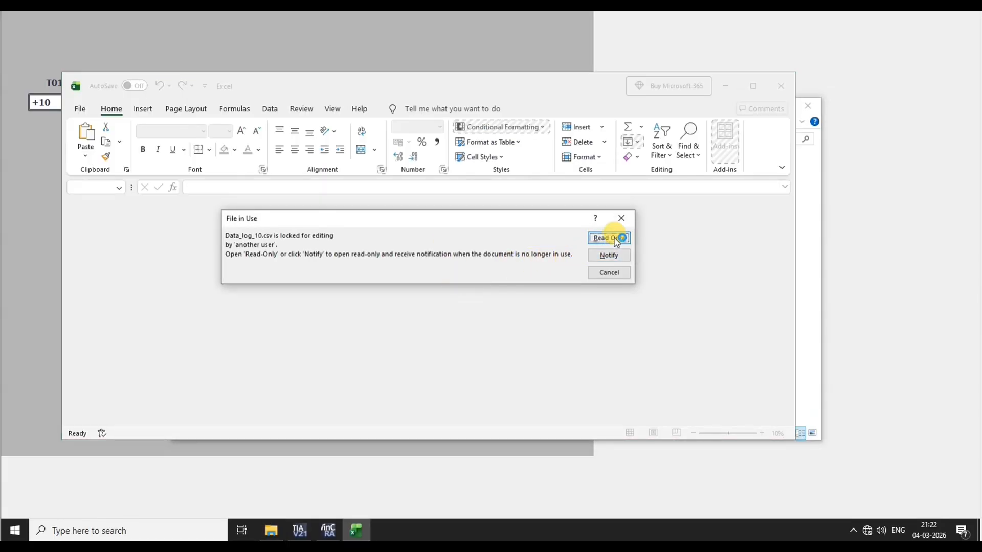
left_click(606, 235)
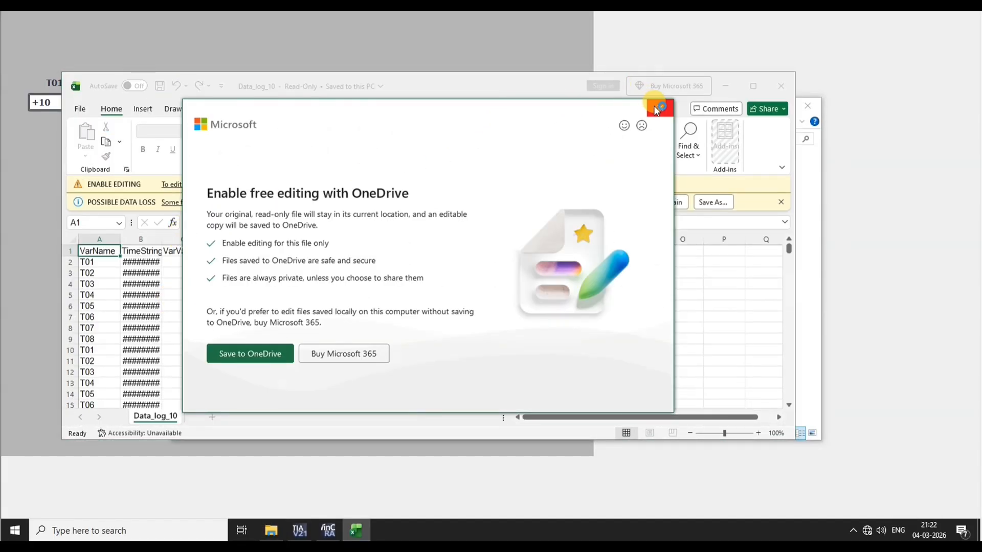
left_click(656, 110)
Step: Try to widen columns A to E of the read-only Data_log_10 sheet, and close the workbook
left_click_drag(97, 238, 281, 226)
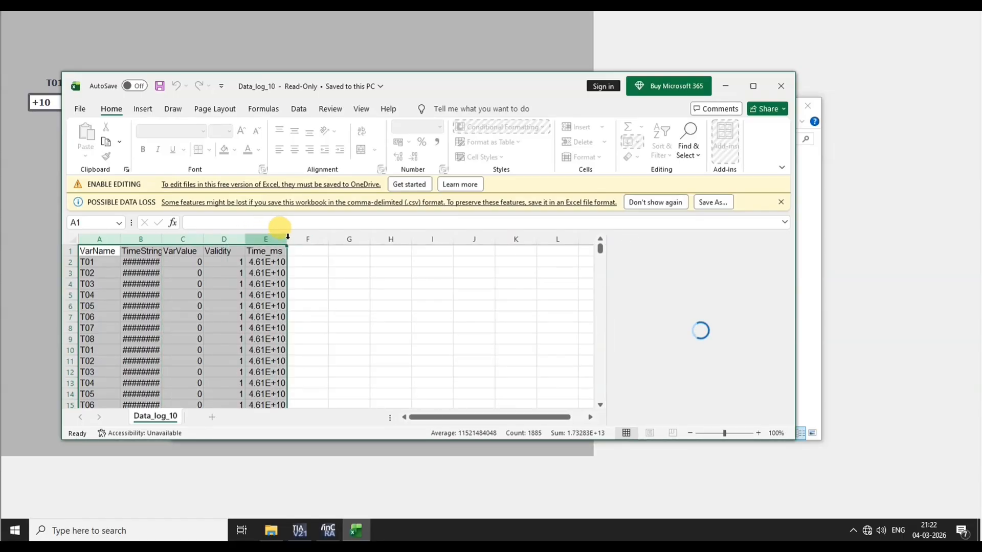
left_click(287, 239)
left_click(143, 240)
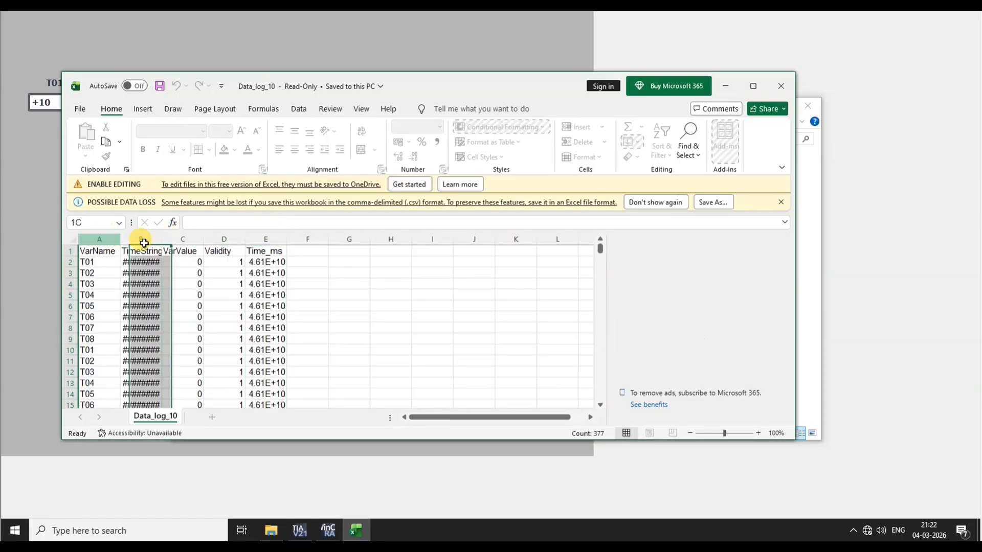
left_click_drag(144, 240, 253, 245)
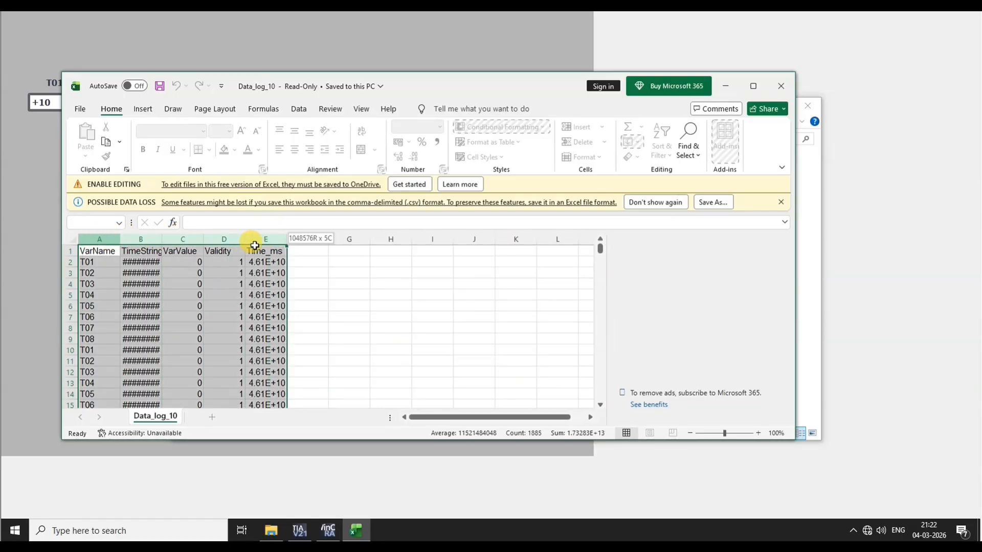
left_click(284, 239)
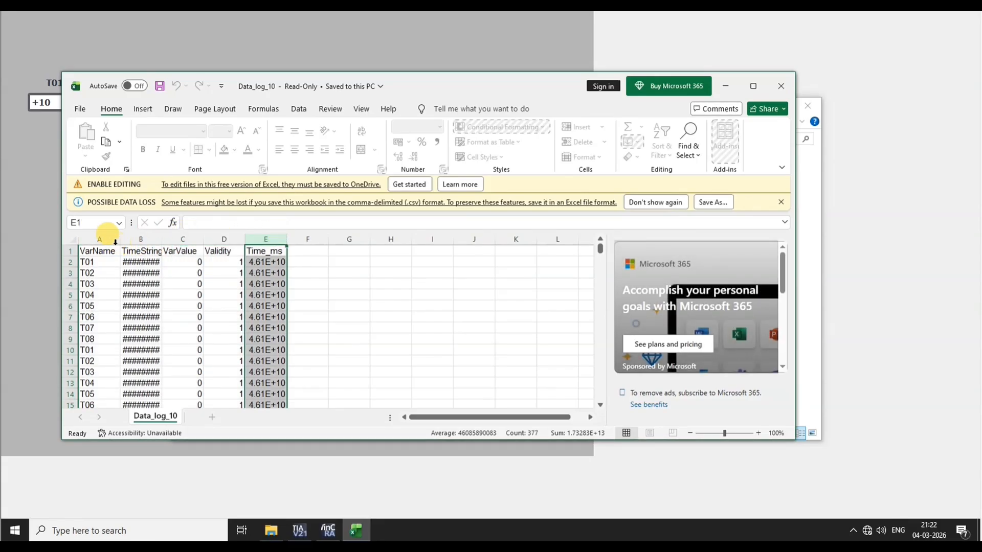
left_click_drag(115, 242, 285, 232)
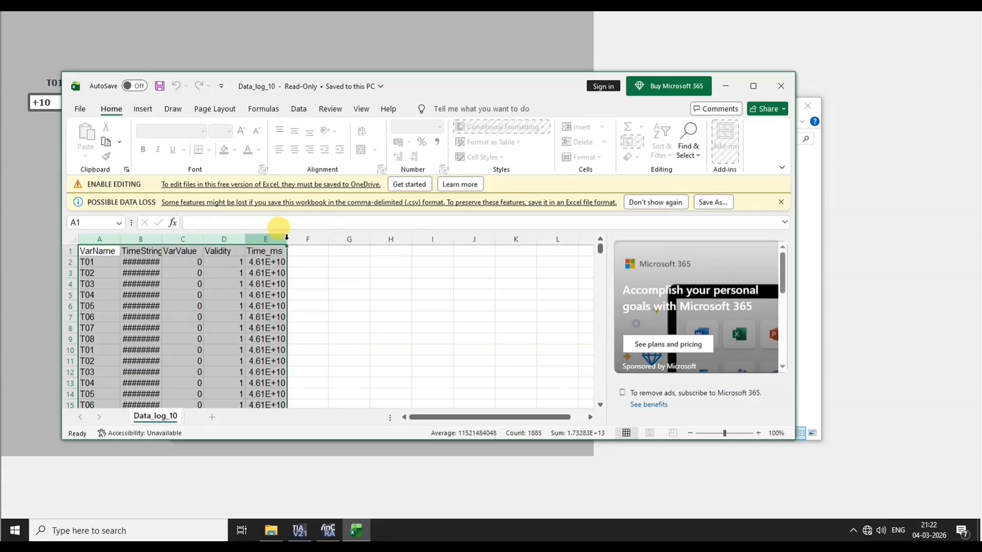
left_click(286, 236)
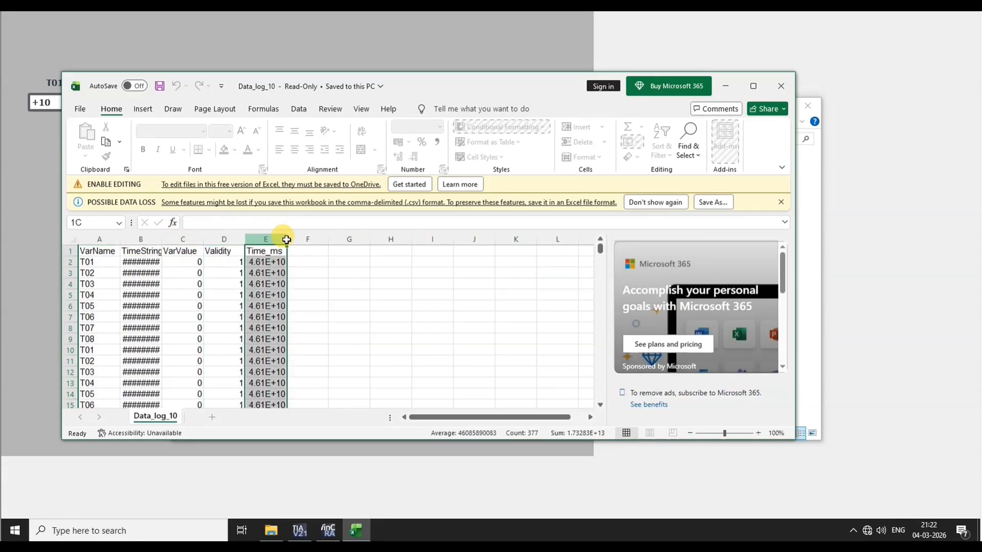
left_click(777, 88)
Step: Refresh the DATA_LOG folder and move its window clear of the runtime screen's I/O fields
left_click(324, 206)
right_click(330, 193)
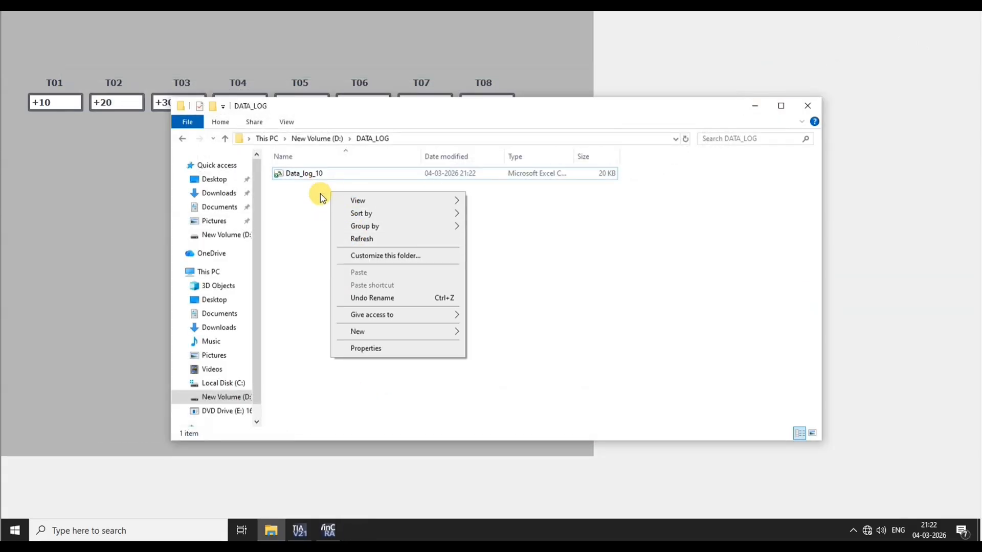
left_click(383, 240)
right_click(376, 221)
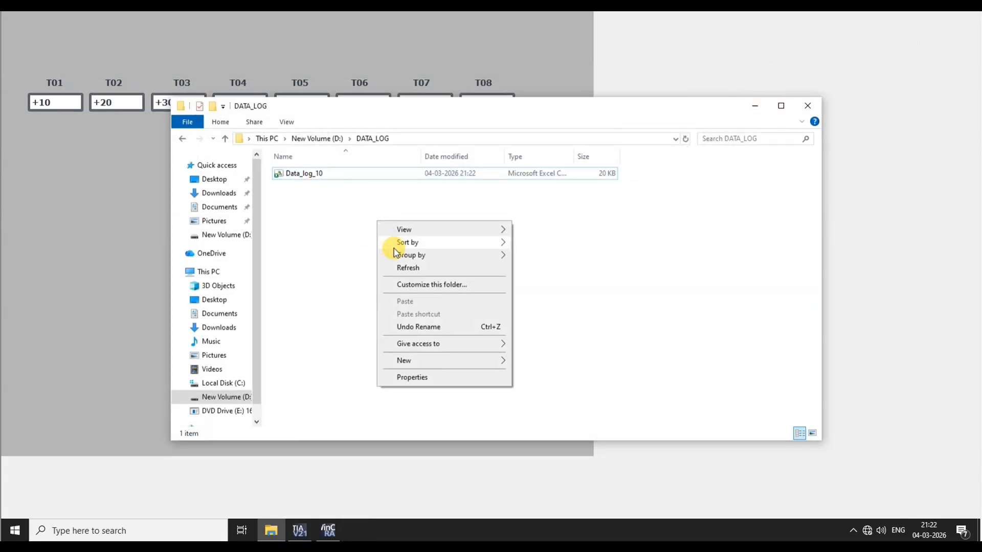
left_click(409, 268)
left_click_drag(435, 113, 410, 140)
right_click(361, 259)
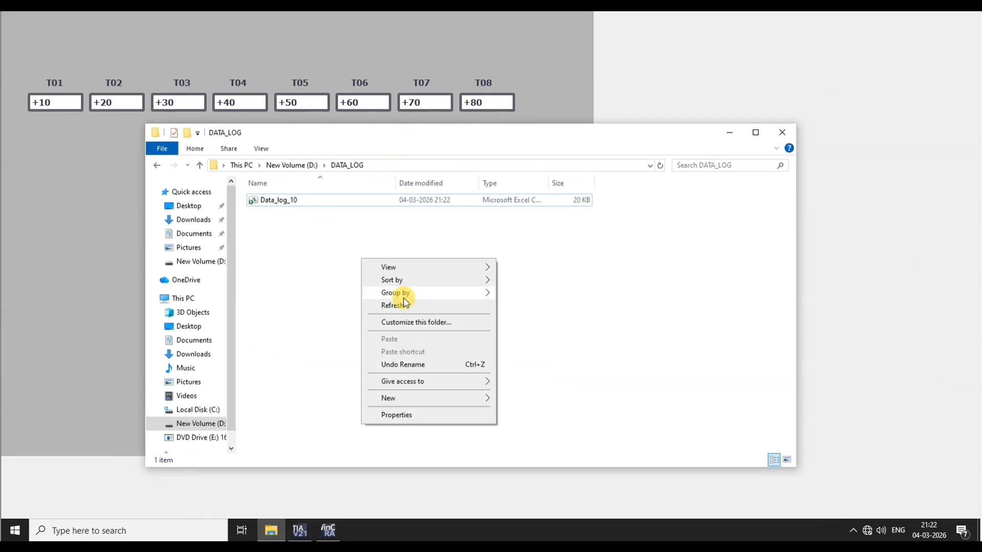
left_click(391, 306)
right_click(395, 259)
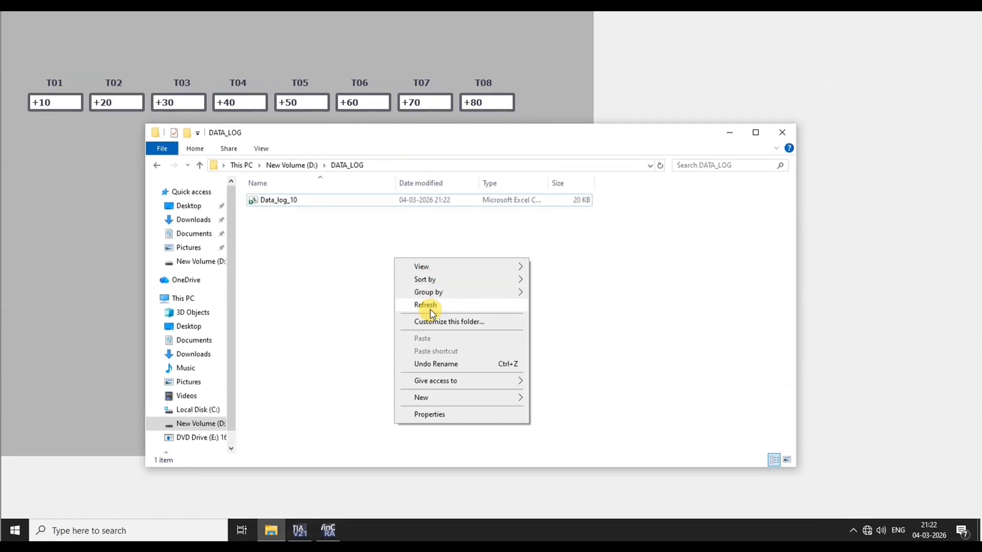
left_click(432, 313)
Step: Enter 90, 100, 110, 120, 130, 140, 150 and 160 in the runtime screen's I/O fields T01 to T08
left_click(58, 100)
left_click(59, 103)
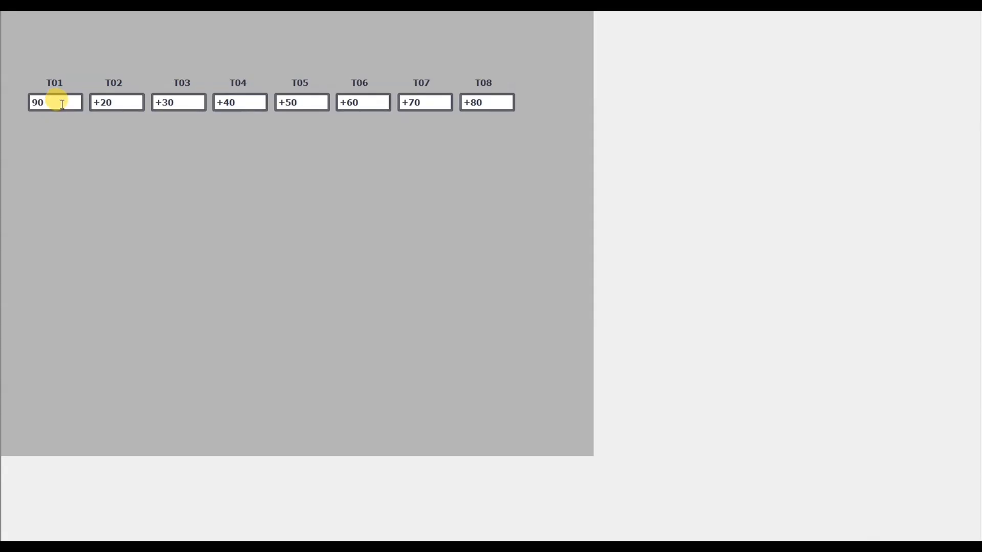
left_click(130, 103)
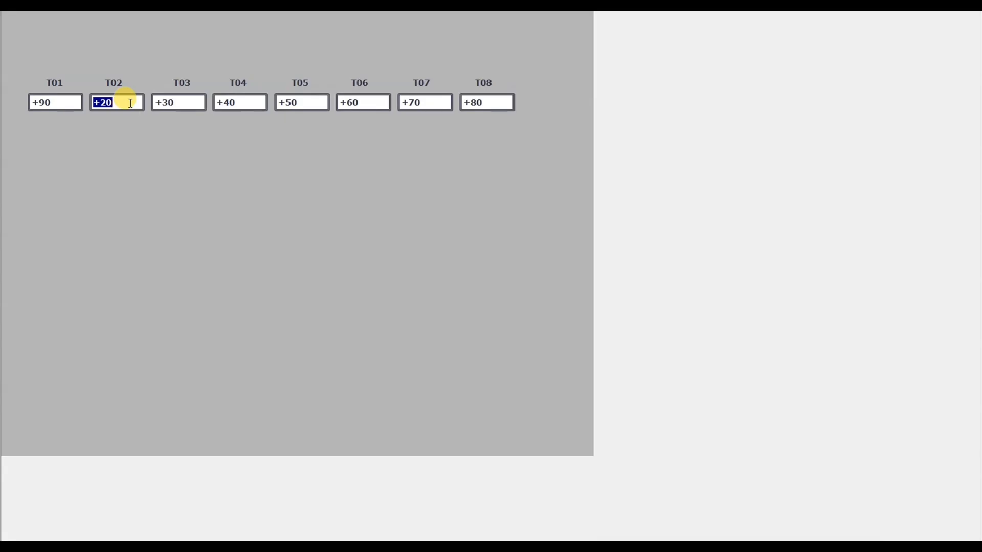
type("100")
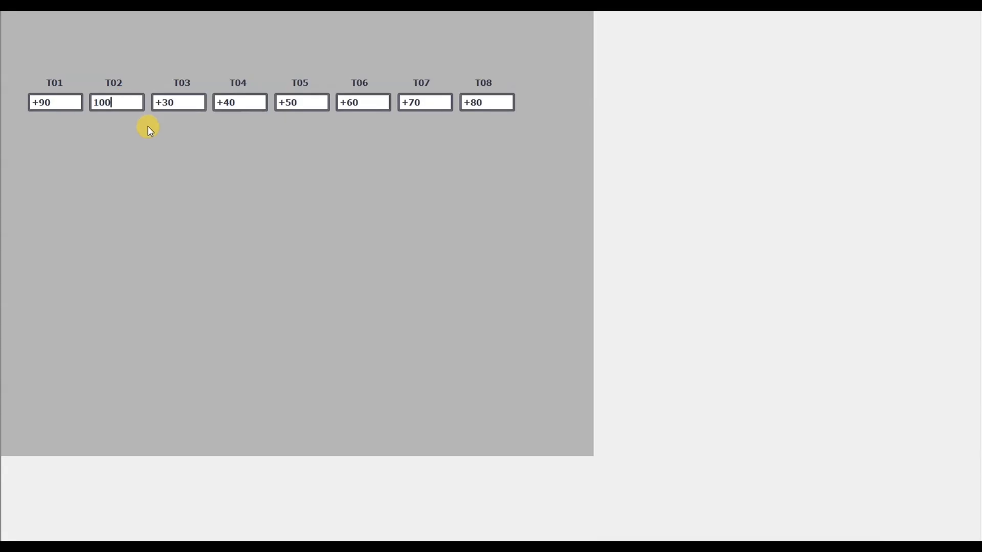
key("Return")
left_click(188, 103)
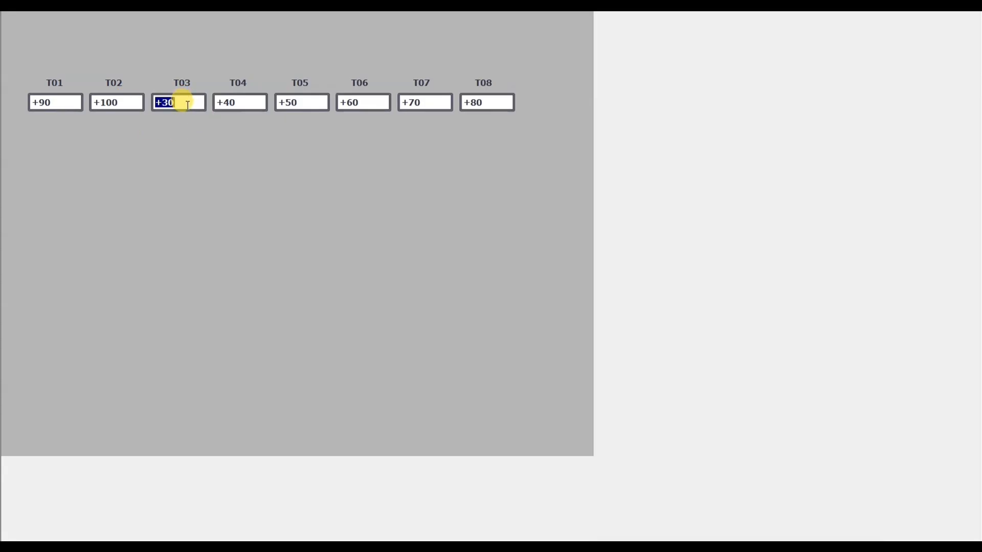
key("Return")
left_click(238, 103)
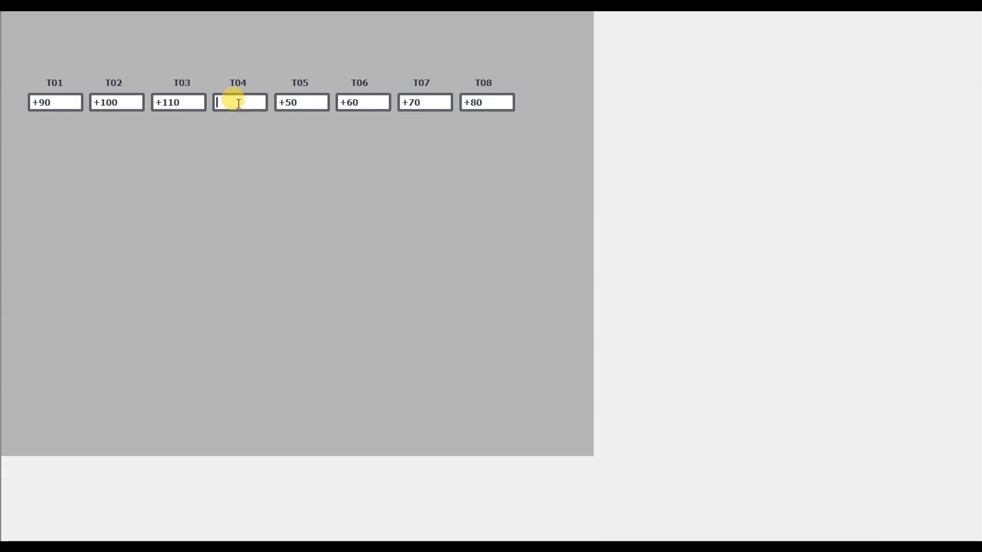
key("Return")
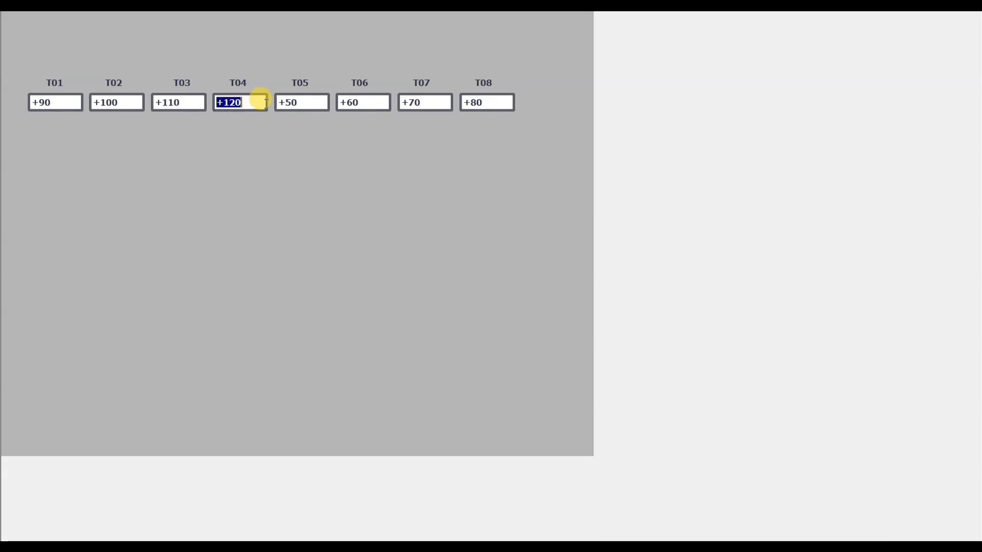
left_click(304, 104)
type("130")
key("Return")
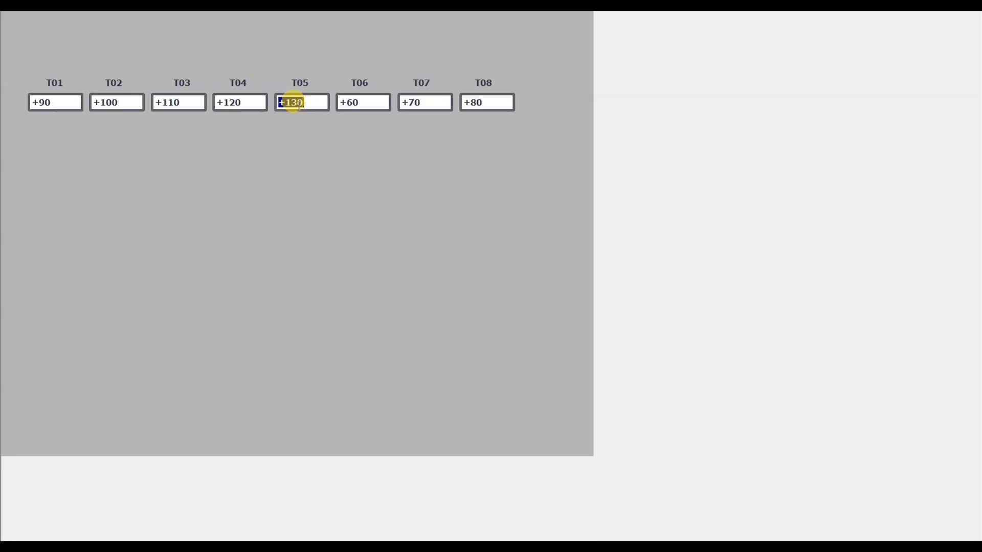
left_click(357, 104)
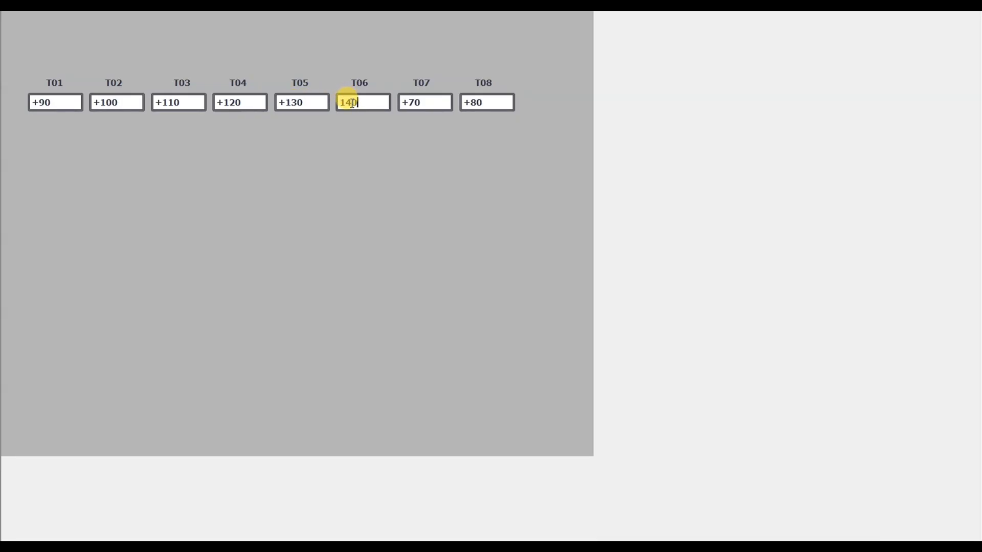
type("140")
key("Return")
left_click(422, 100)
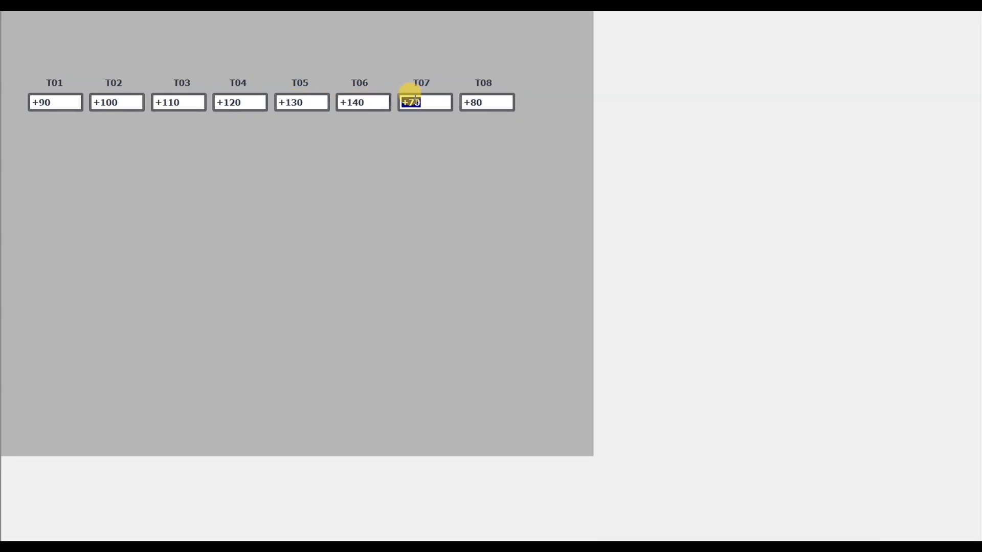
type("150")
key("Return")
left_click(483, 103)
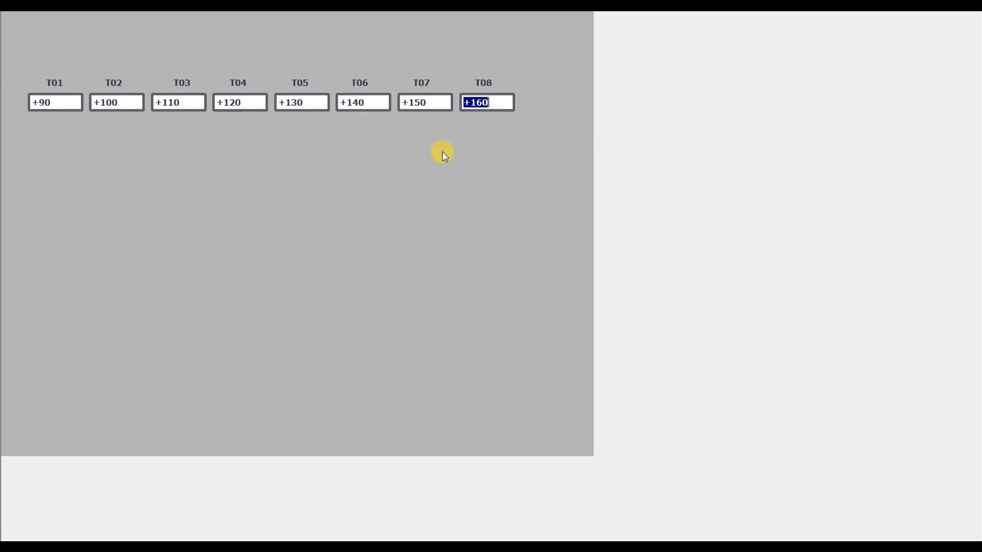
left_click(456, 219)
Step: Switch to File Explorer and copy the Data_log_10 file from the DATA_LOG folder
key("super")
left_click(267, 529)
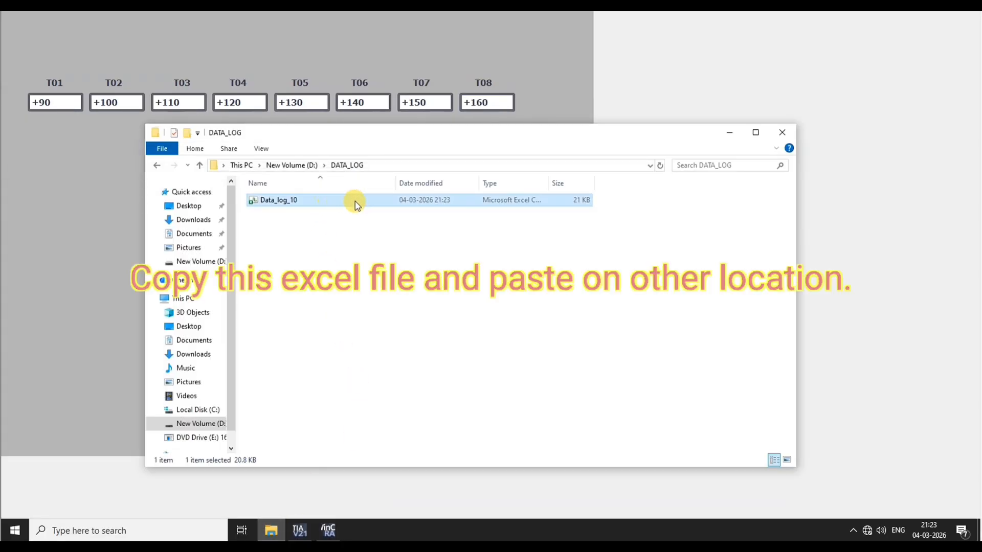
right_click(357, 205)
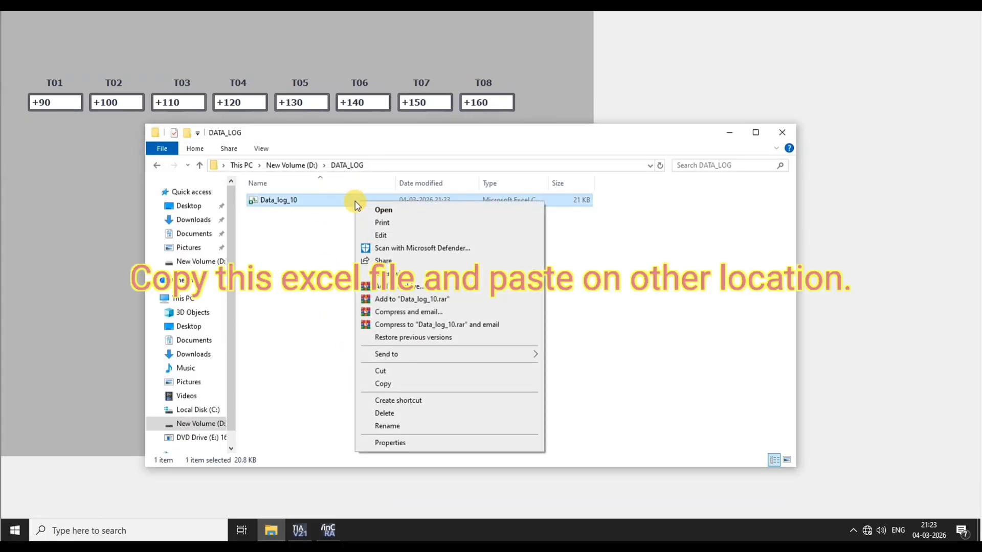
left_click(383, 384)
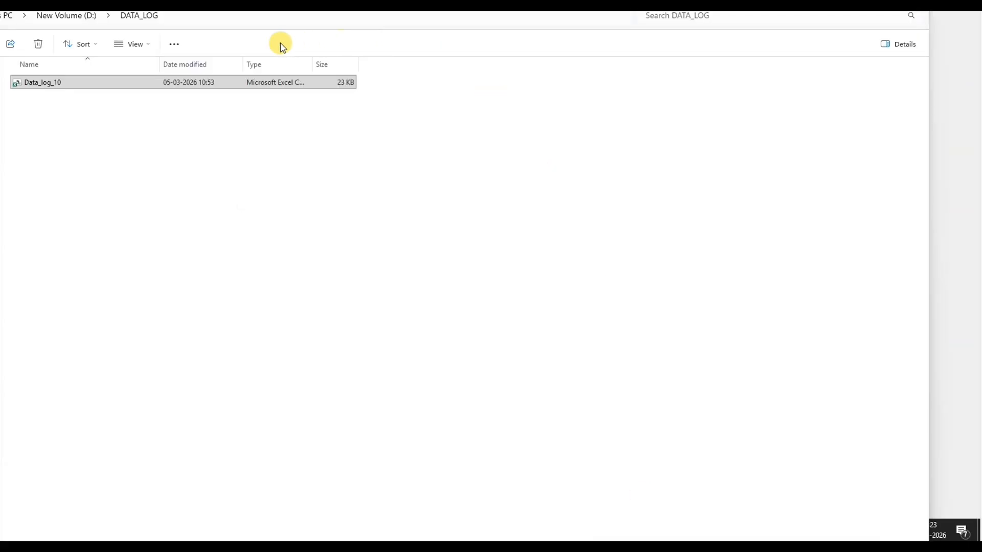
Step: Open Data_log_10 from the other computer's DATA_LOG folder in Excel and widen the TimeString column to fit its timestamps
right_click(242, 79)
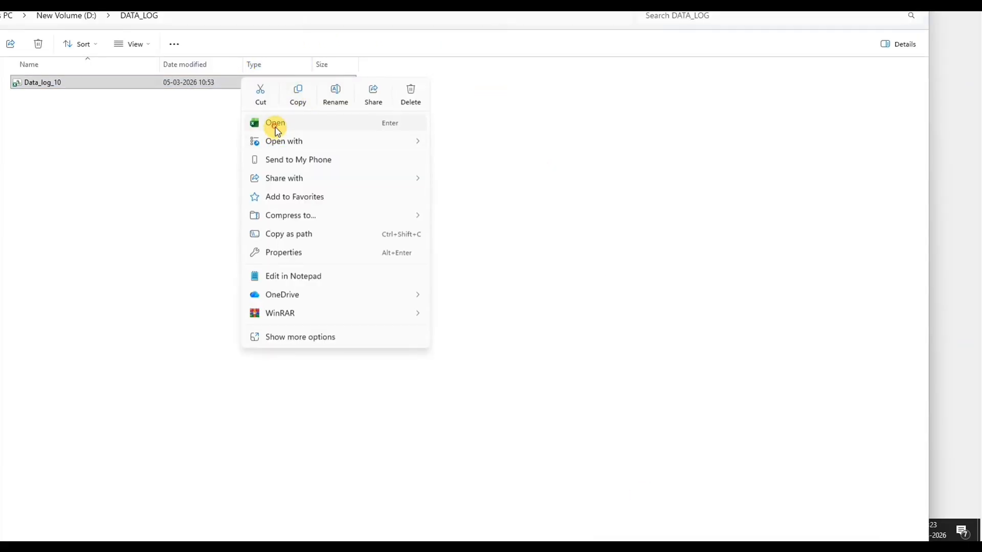
left_click(276, 127)
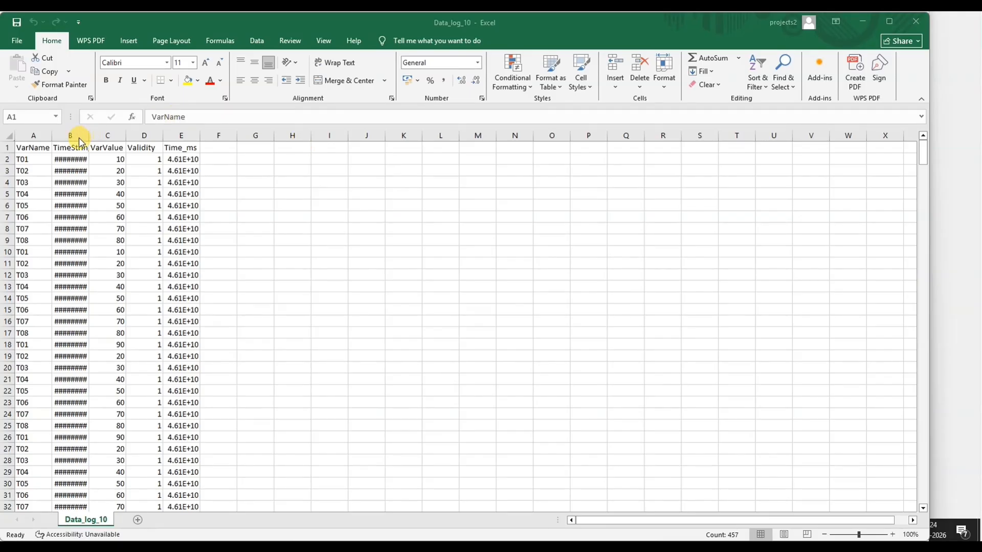
left_click(21, 135)
left_click(70, 135)
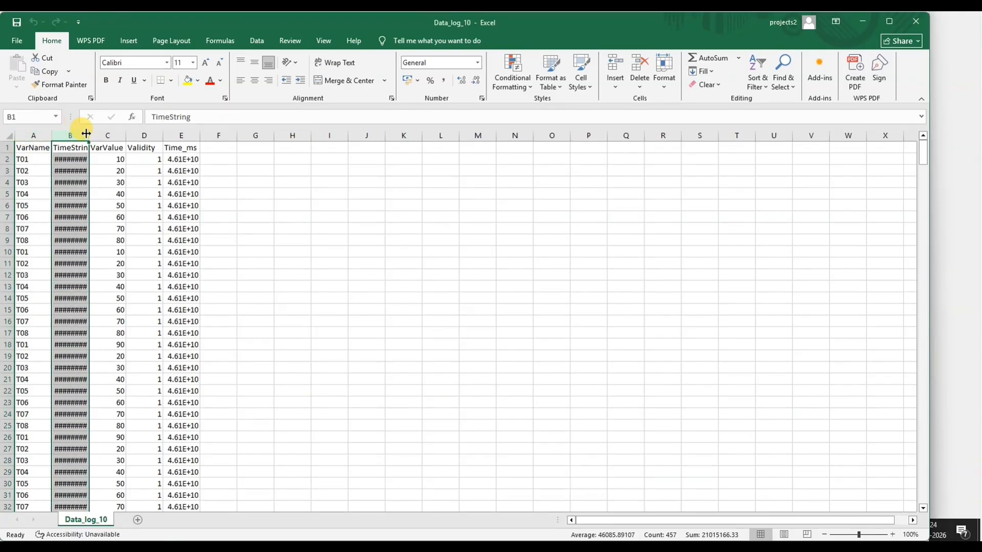
left_click_drag(87, 132, 125, 134)
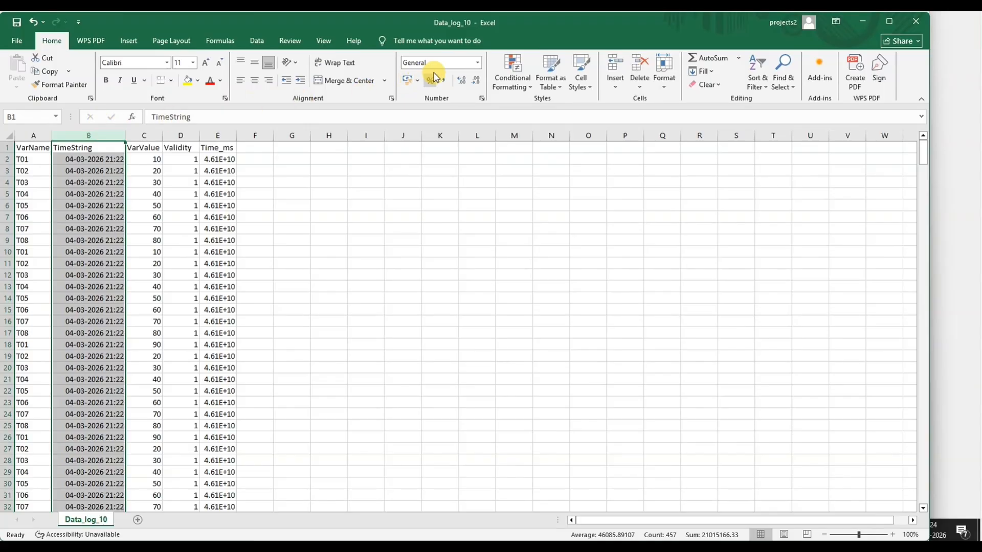
scroll(82, 255, "down", 18)
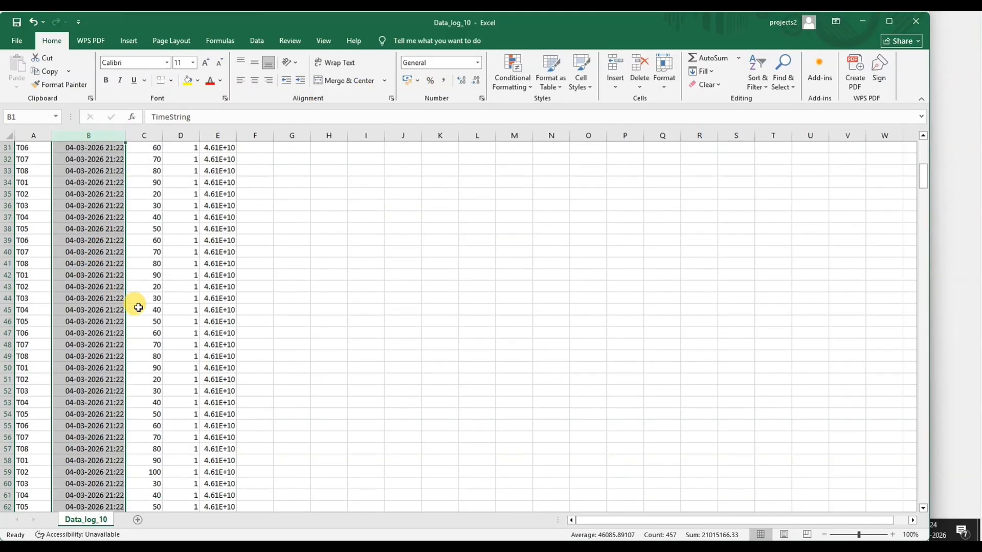
scroll(138, 324, "up", 18)
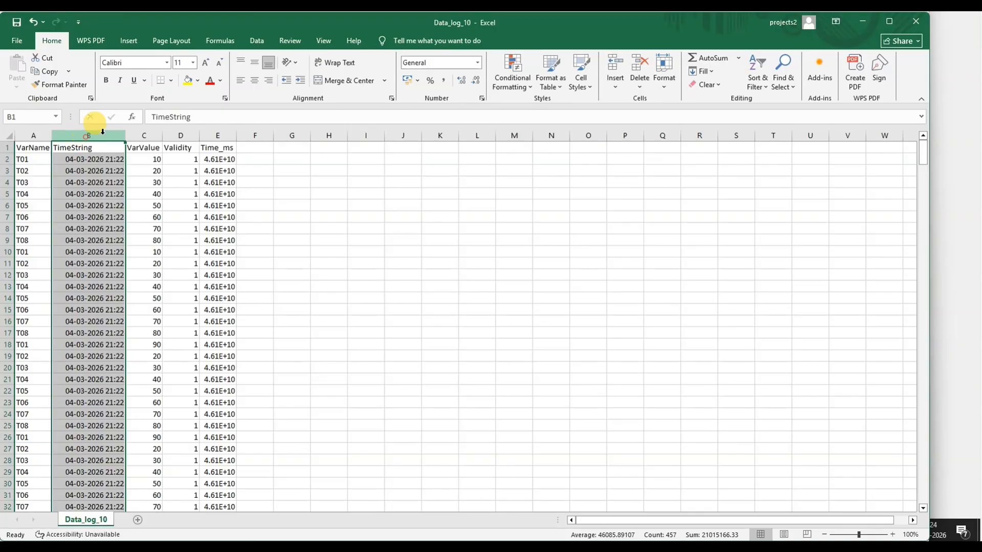
Step: Try the Long Date and Short Date number formats on the TimeString column
left_click(477, 62)
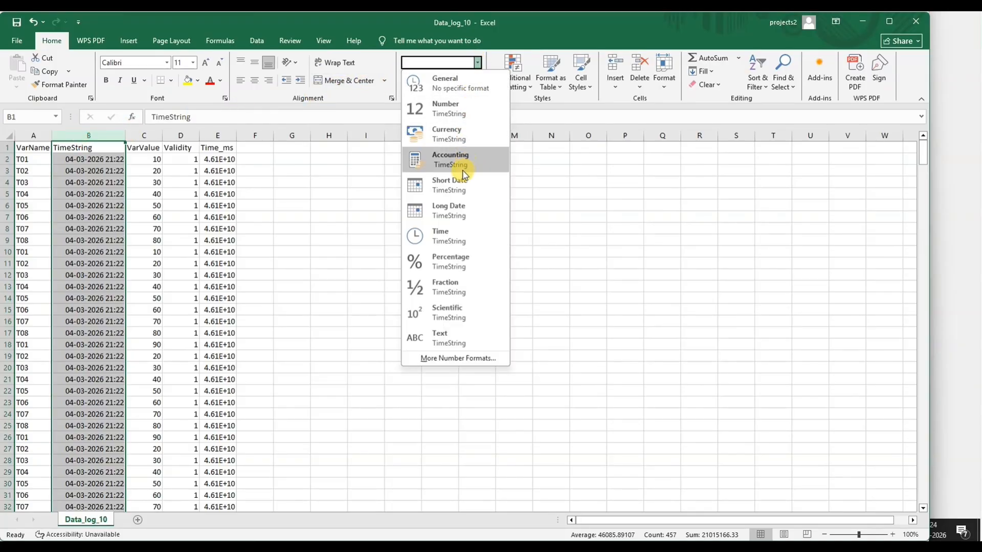
left_click(444, 219)
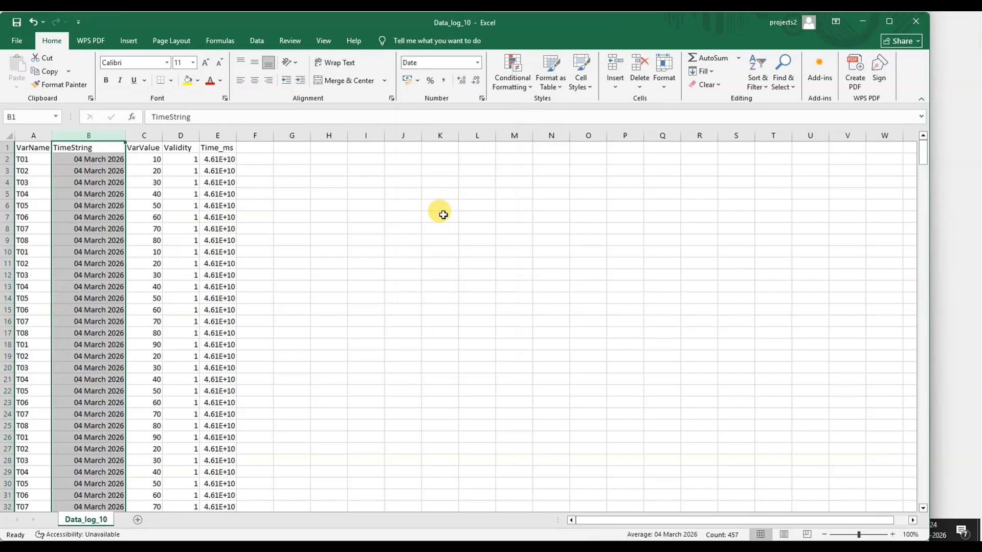
left_click(477, 62)
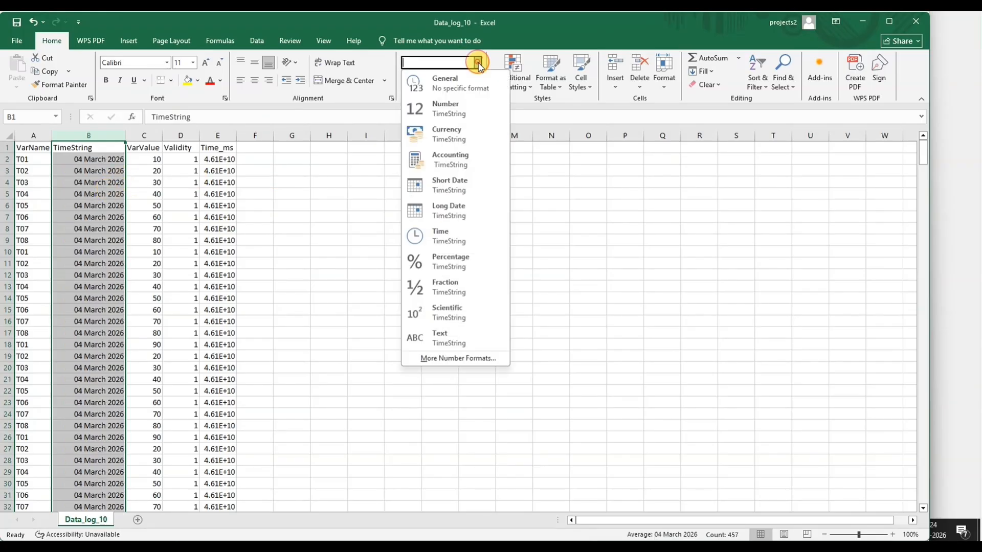
left_click(469, 192)
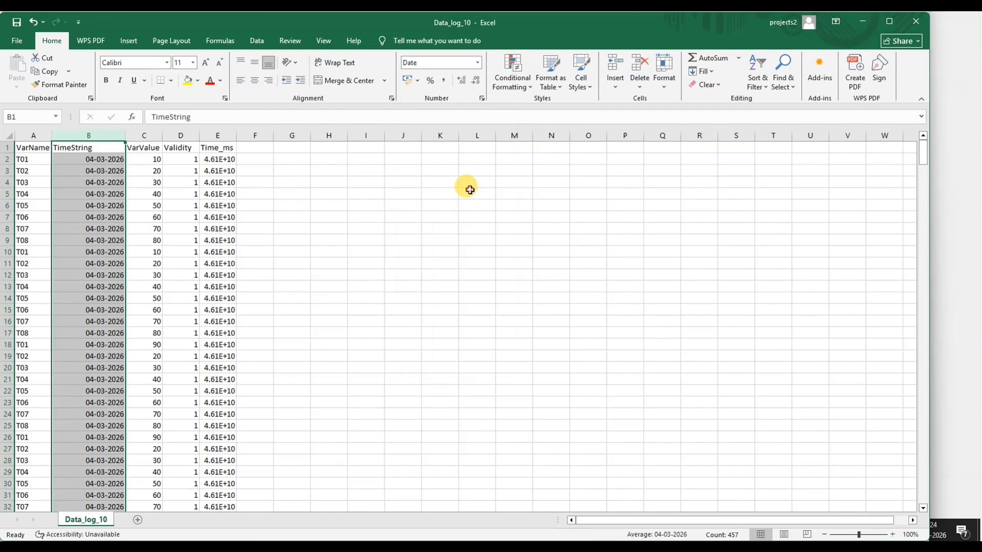
Step: Apply the Time number format to the TimeString column
left_click(477, 63)
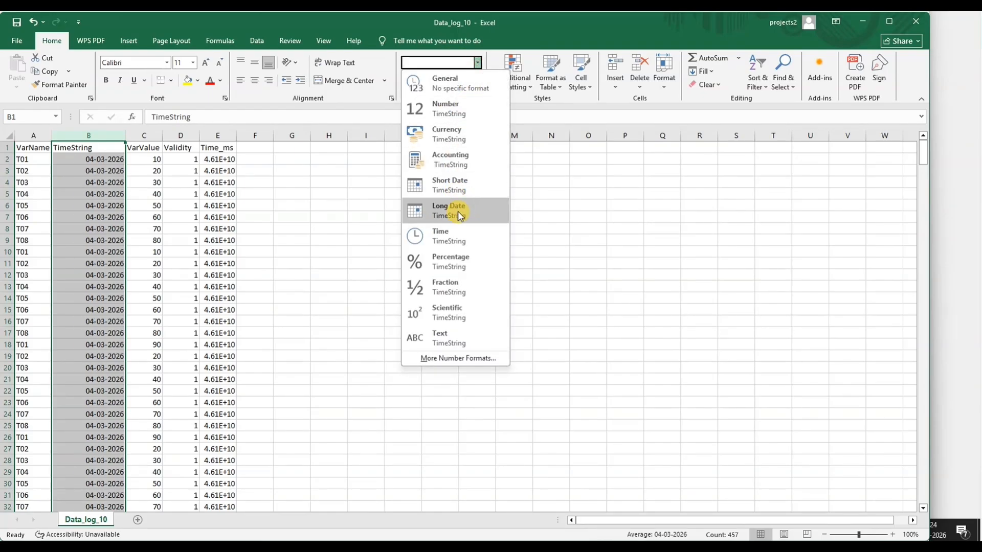
left_click(449, 234)
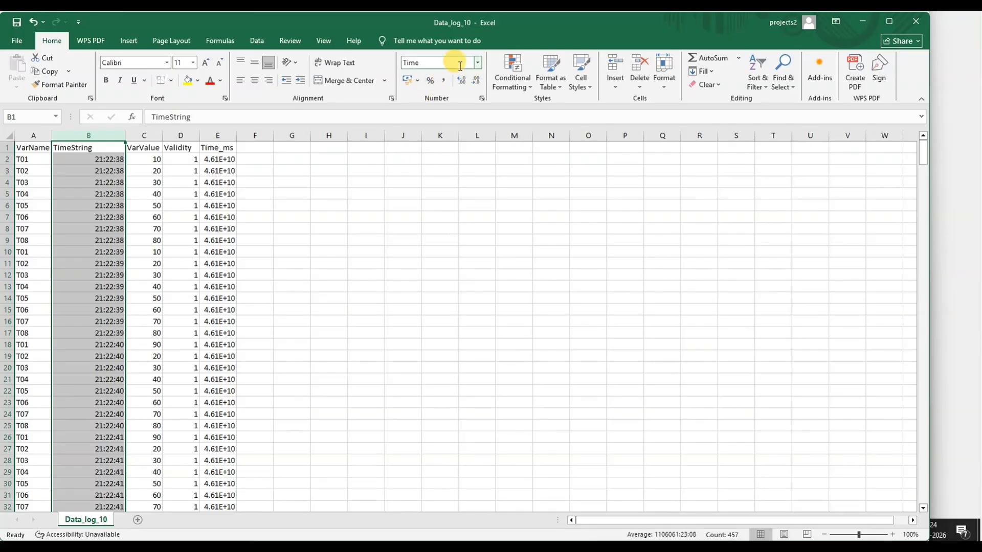
Step: Apply the custom number format dd-mm-yyyy hh:mm:ss to the TimeString column
left_click(477, 62)
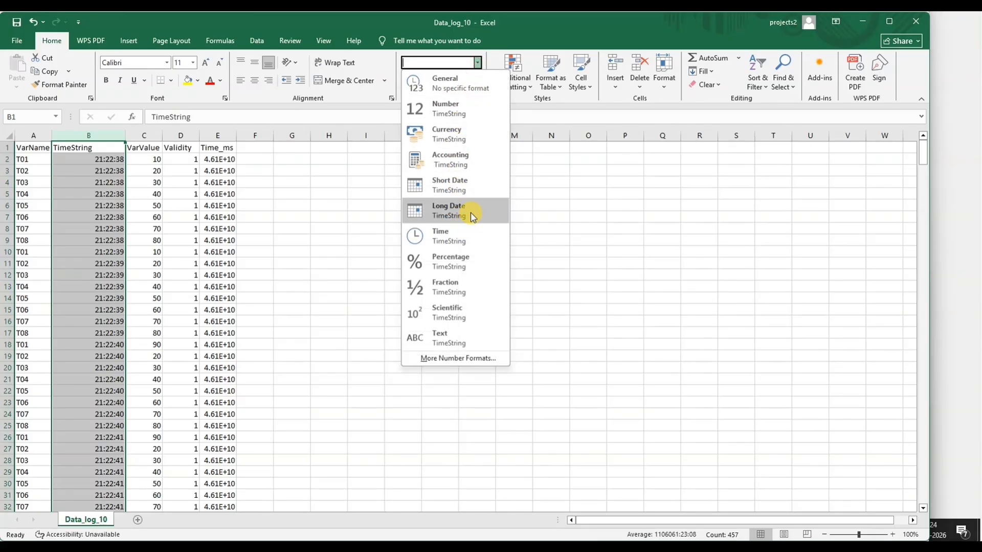
left_click(462, 358)
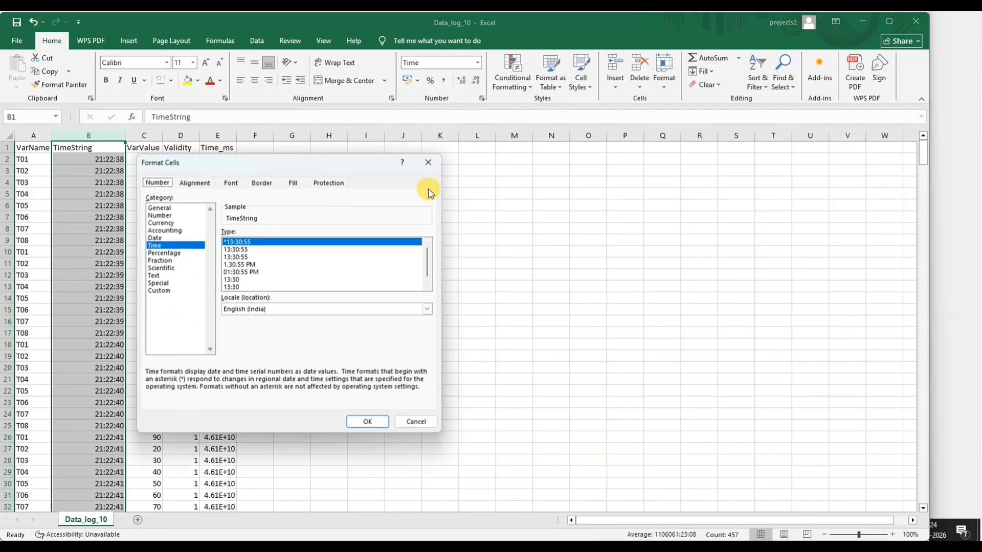
left_click_drag(251, 164, 348, 165)
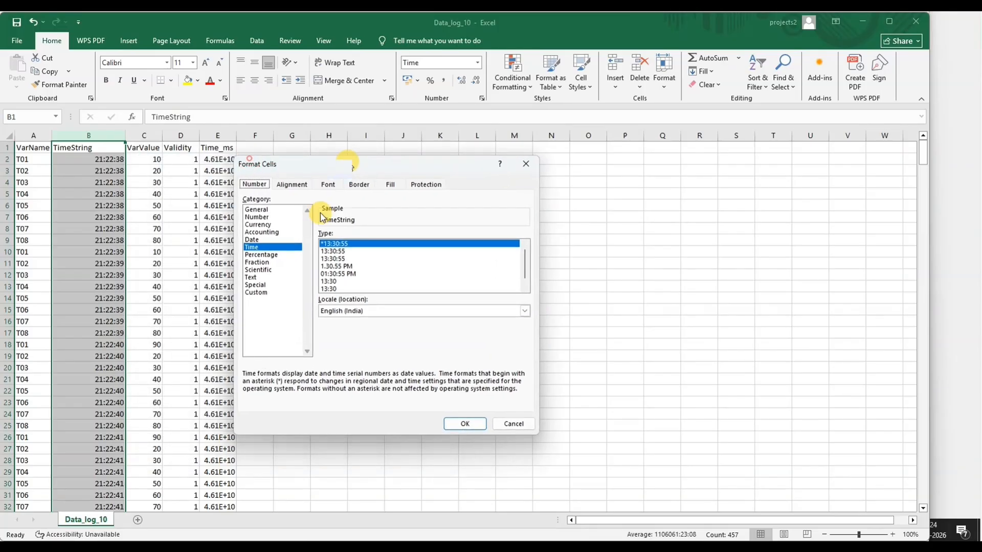
left_click(259, 240)
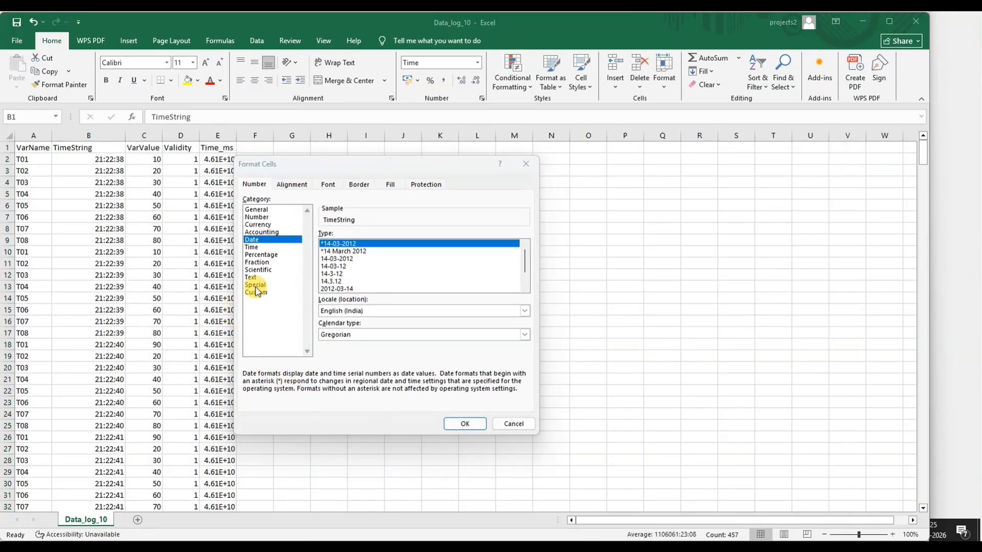
left_click(256, 292)
left_click(339, 256)
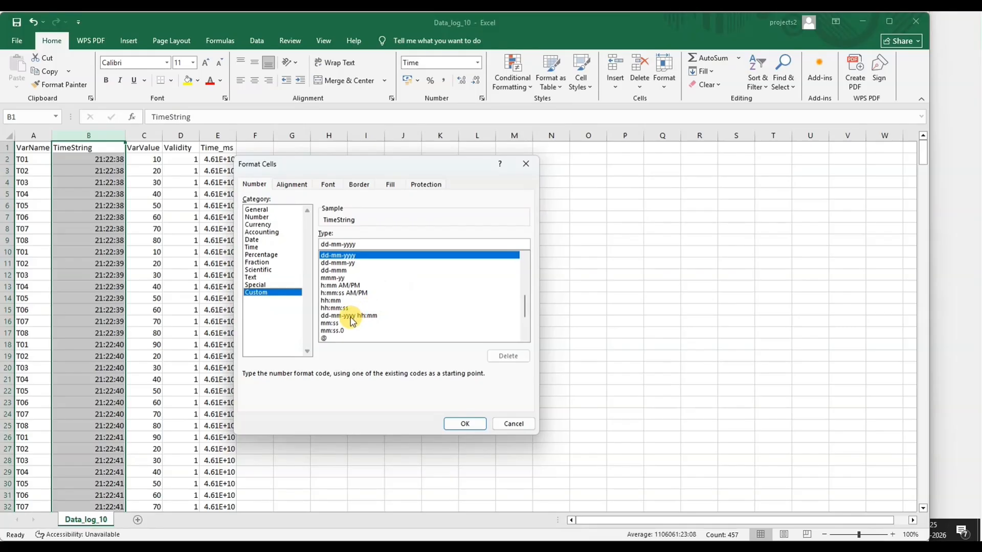
left_click(333, 315)
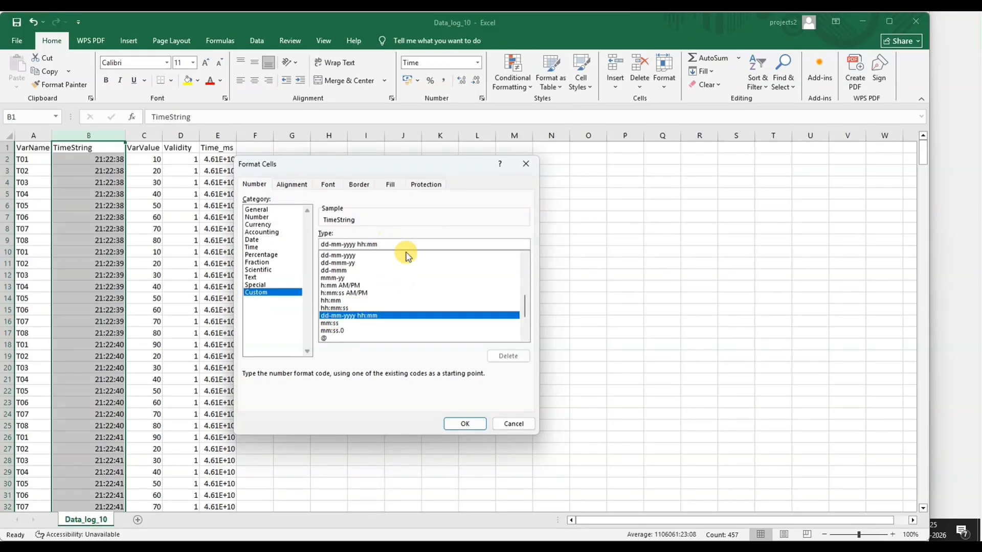
type(":ss")
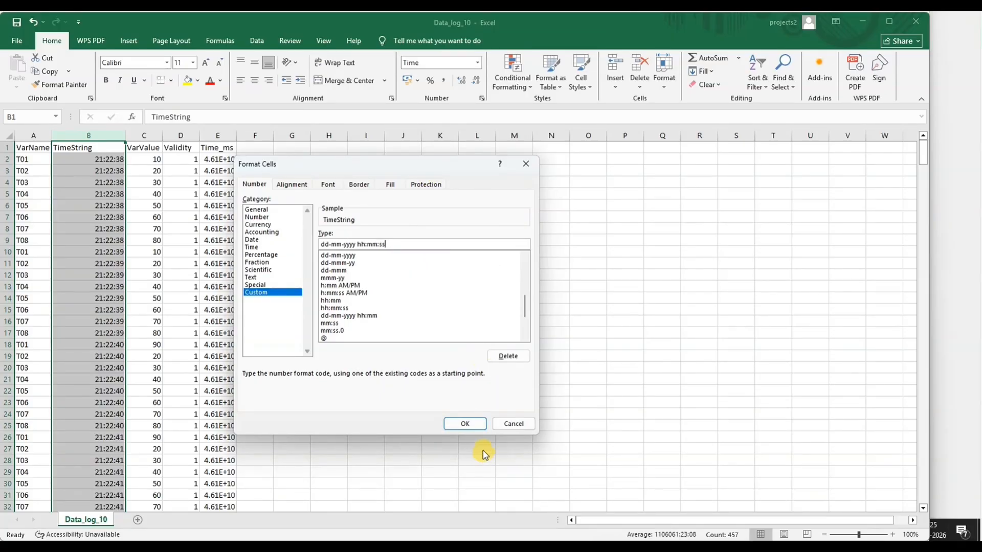
left_click(458, 422)
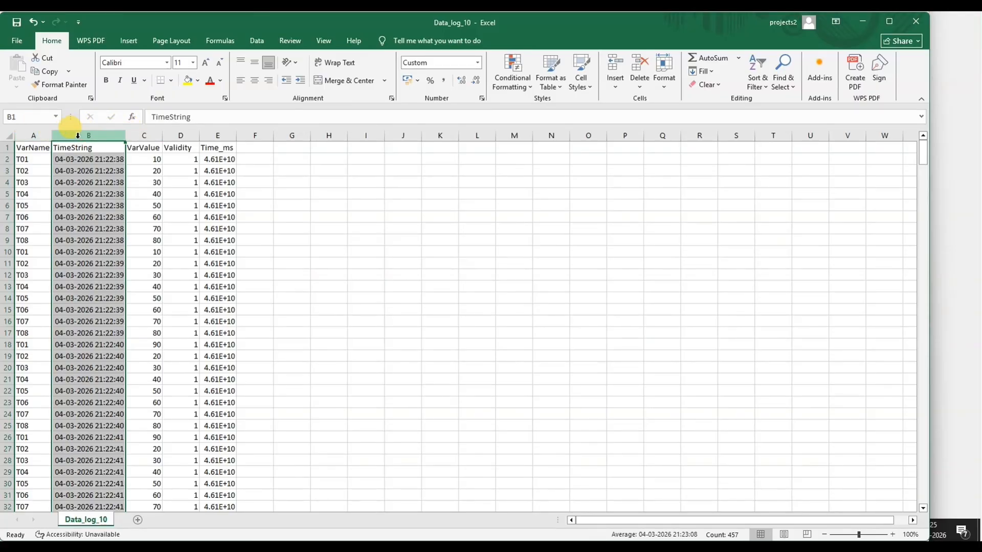
left_click(31, 135)
left_click(145, 135, "ctrl")
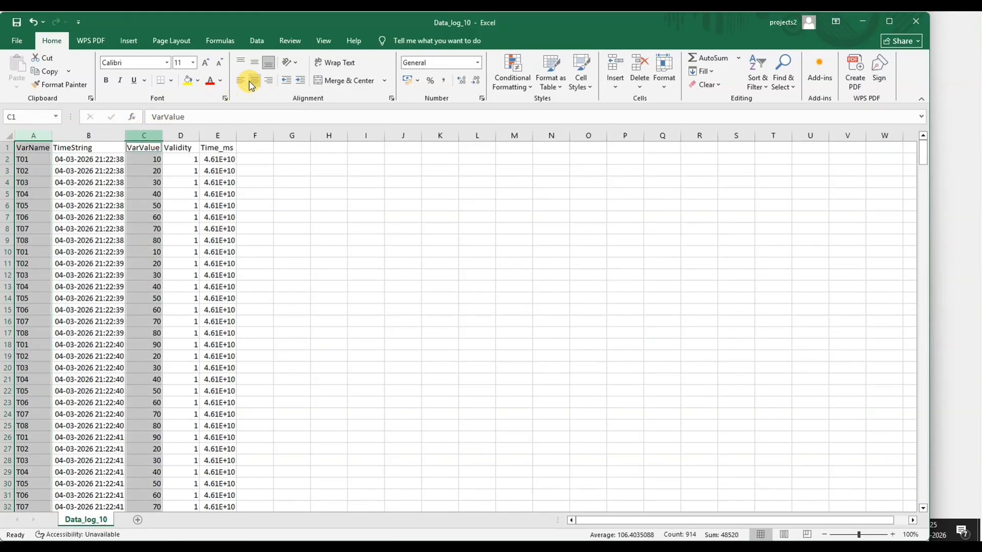
left_click(261, 41)
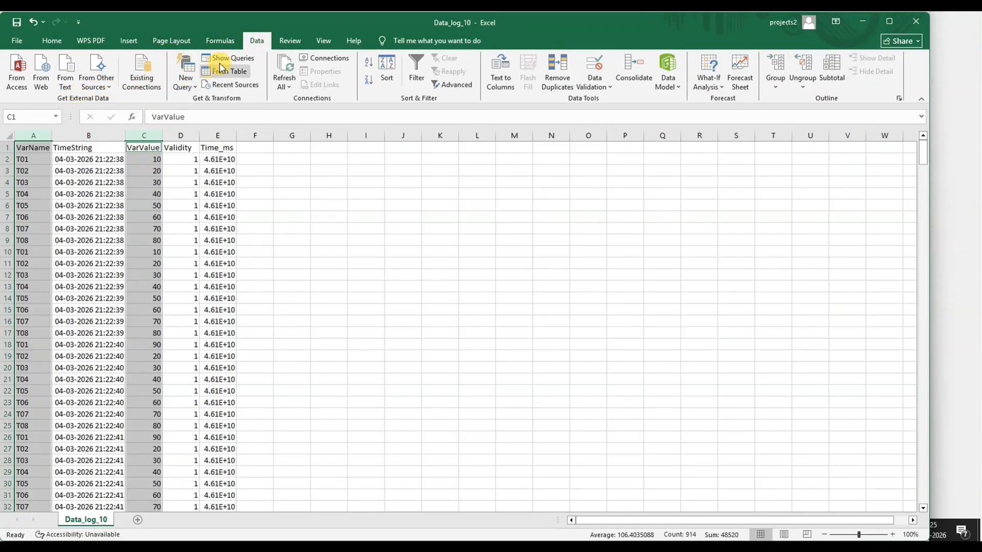
left_click(81, 93)
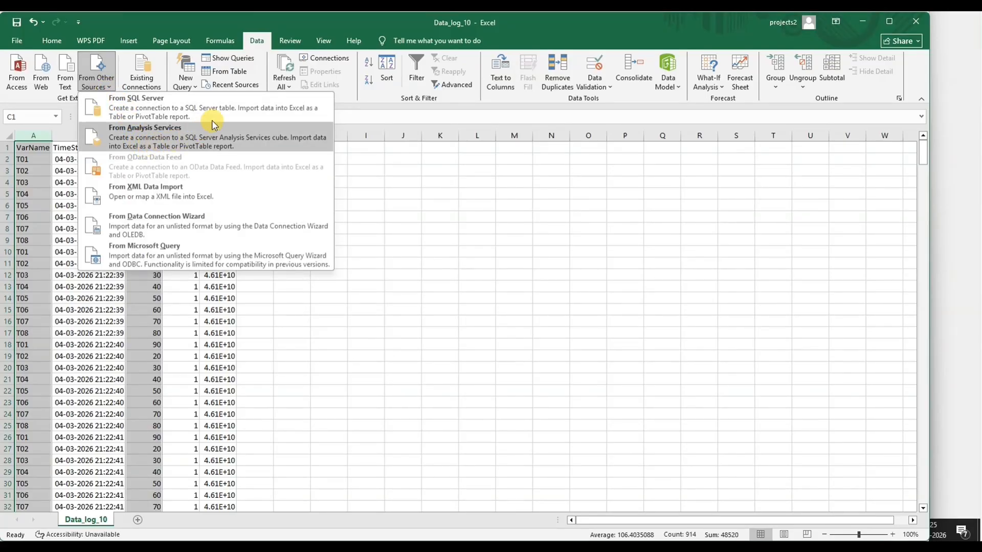
left_click(467, 166)
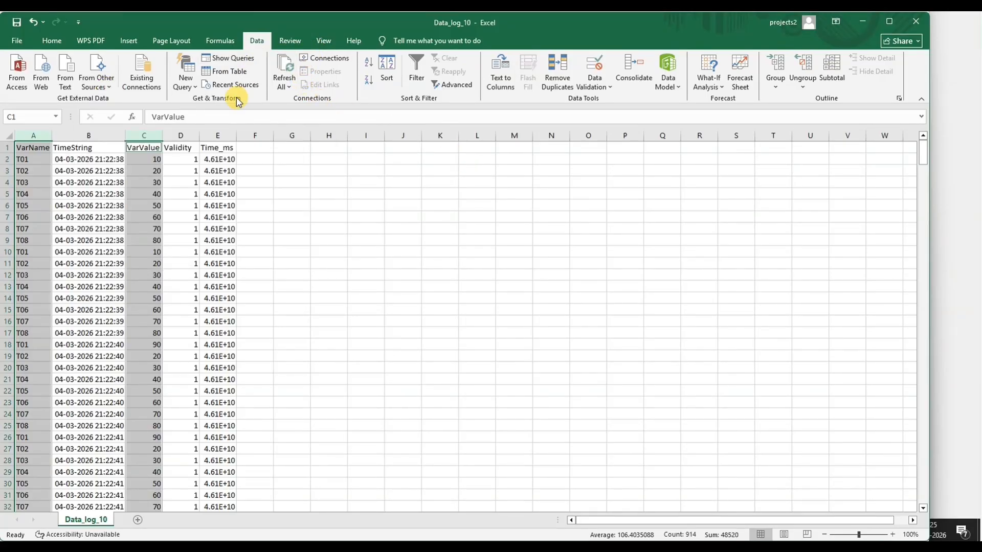
Step: Save a copy of the log as Data_log_10_d in CSV (Comma delimited) format in the DATA_LOG folder on drive D
left_click(17, 42)
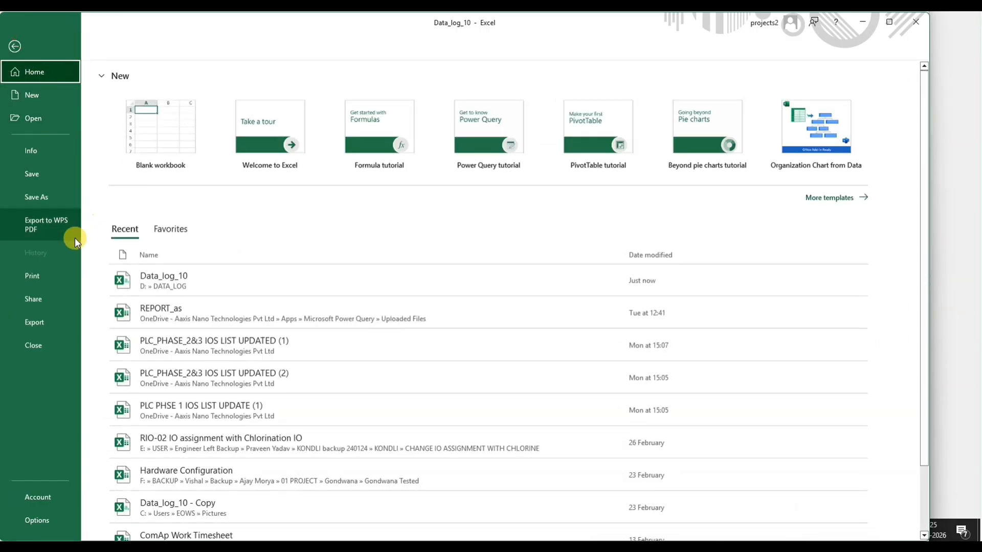
left_click(41, 198)
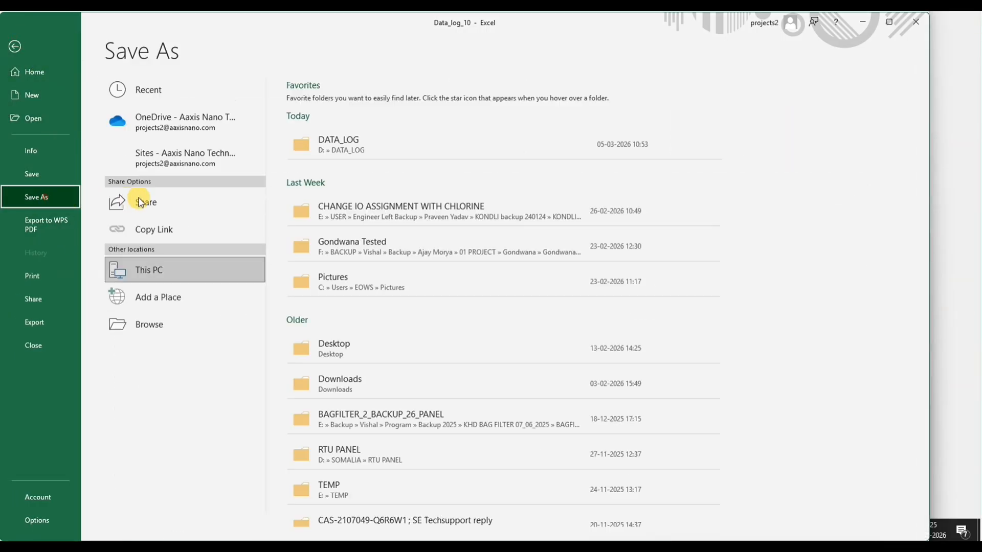
left_click(177, 326)
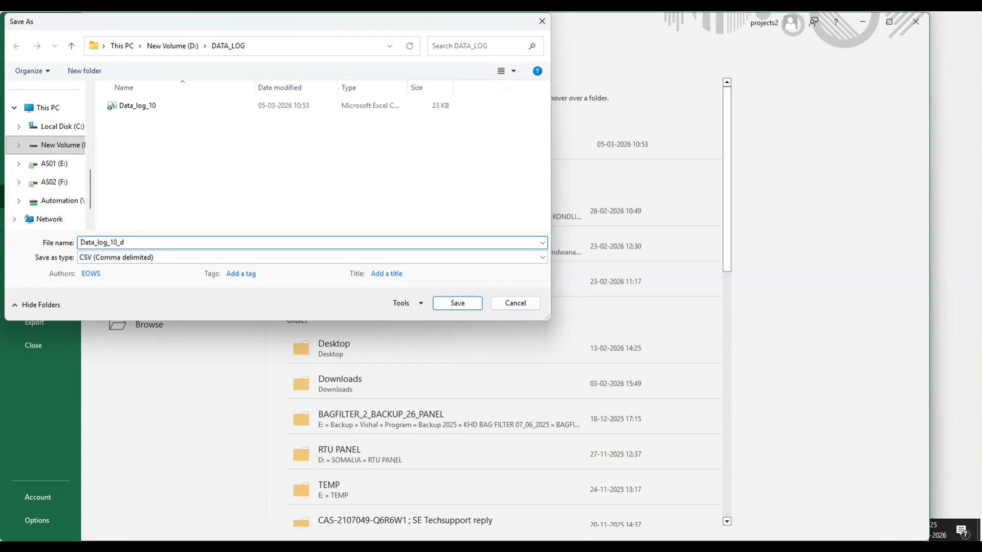
key("Return")
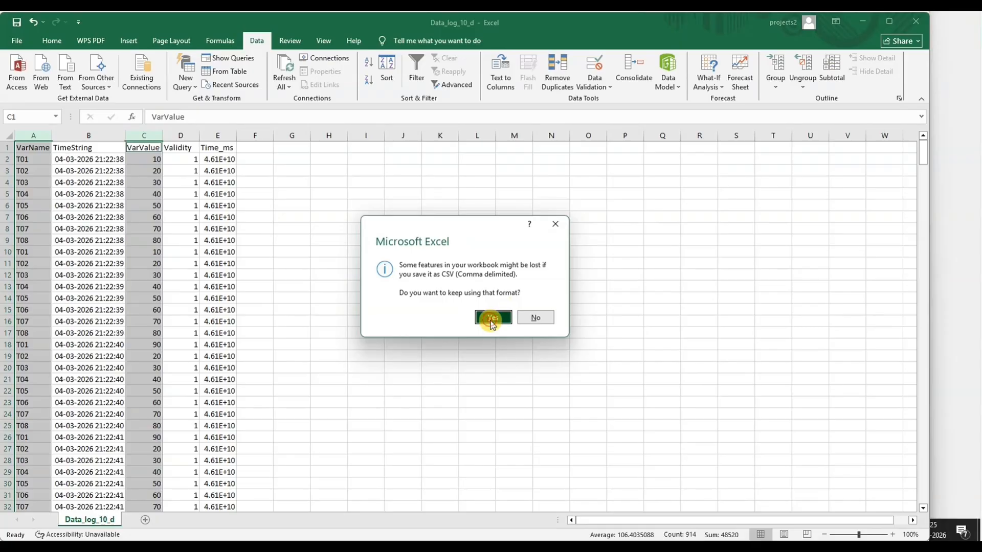
Step: Decline keeping the CSV format and save the log as an Excel Workbook named Data_log_10_f in the DATA_LOG folder
left_click(534, 318)
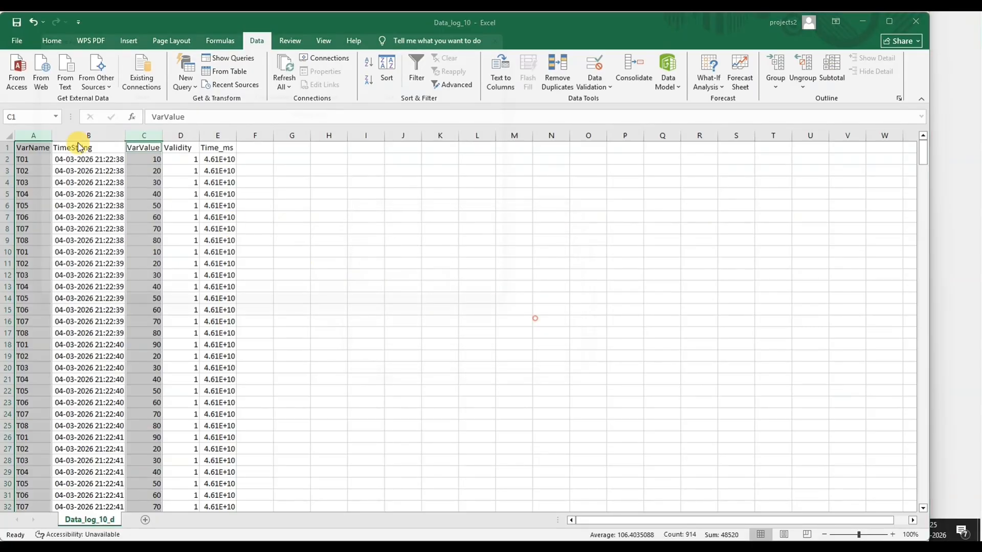
left_click(151, 266)
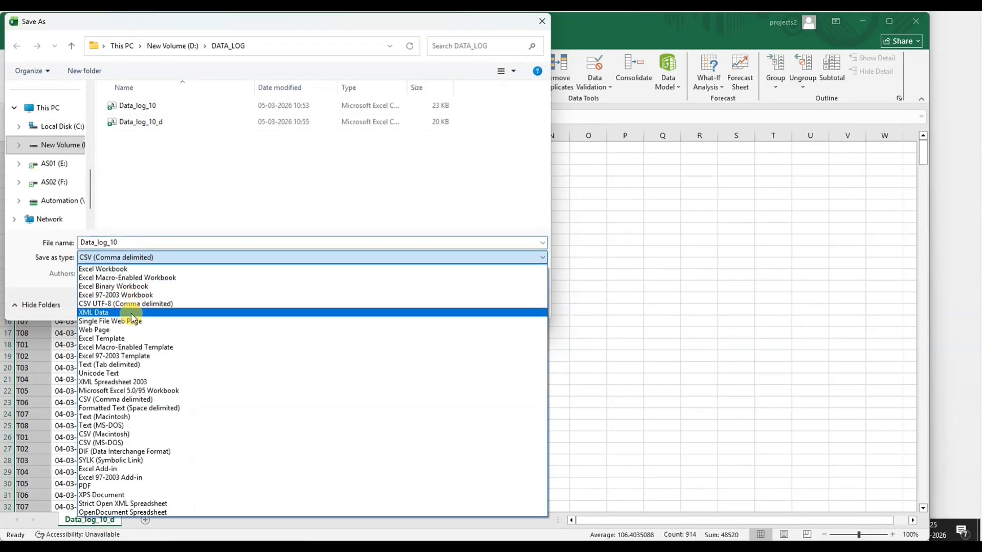
left_click(135, 269)
double_click(119, 243)
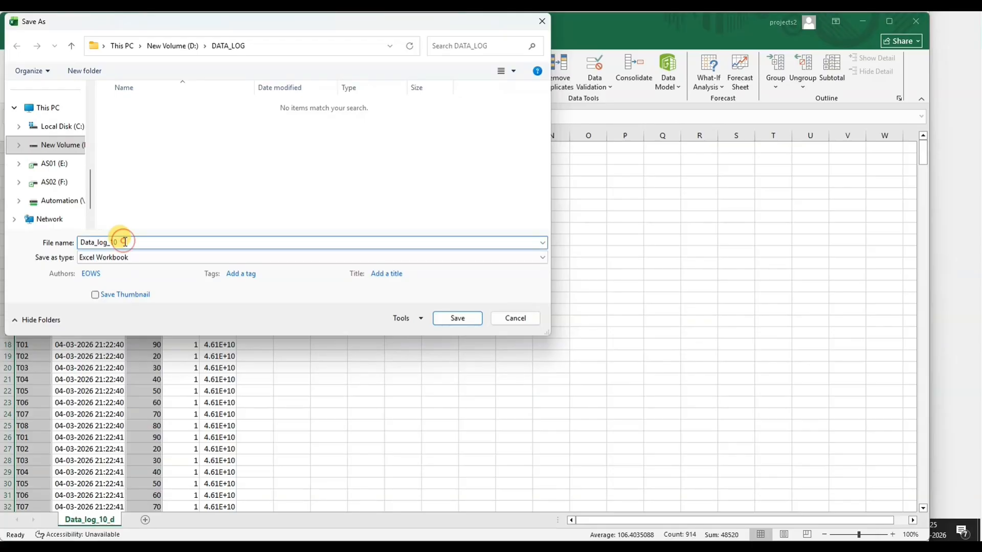
type("_f")
key("Return")
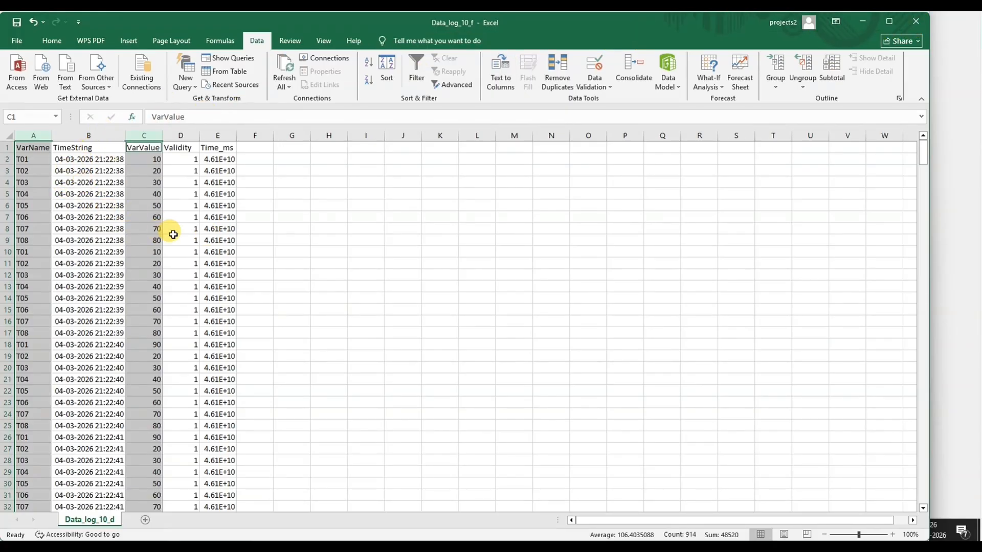
left_click(246, 216)
left_click(74, 139)
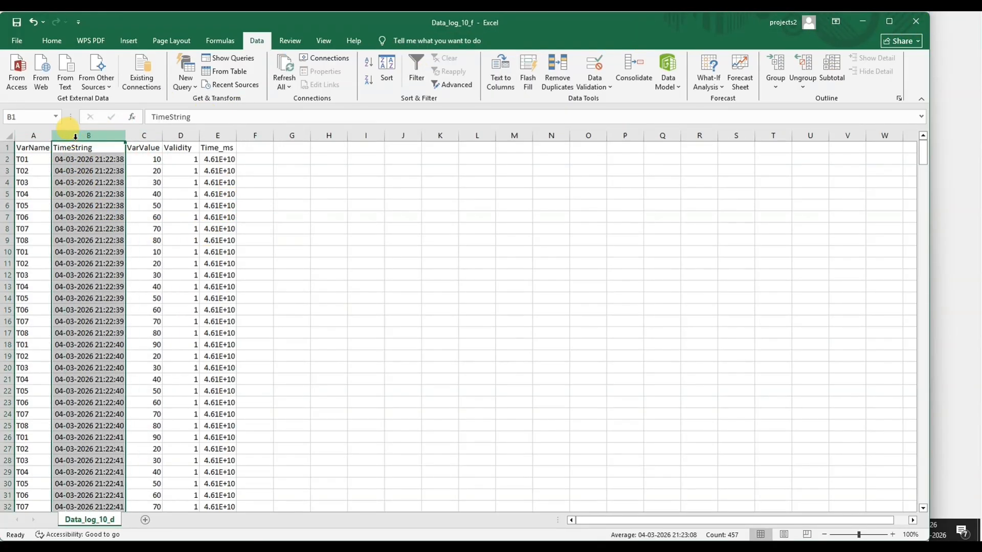
left_click(34, 135)
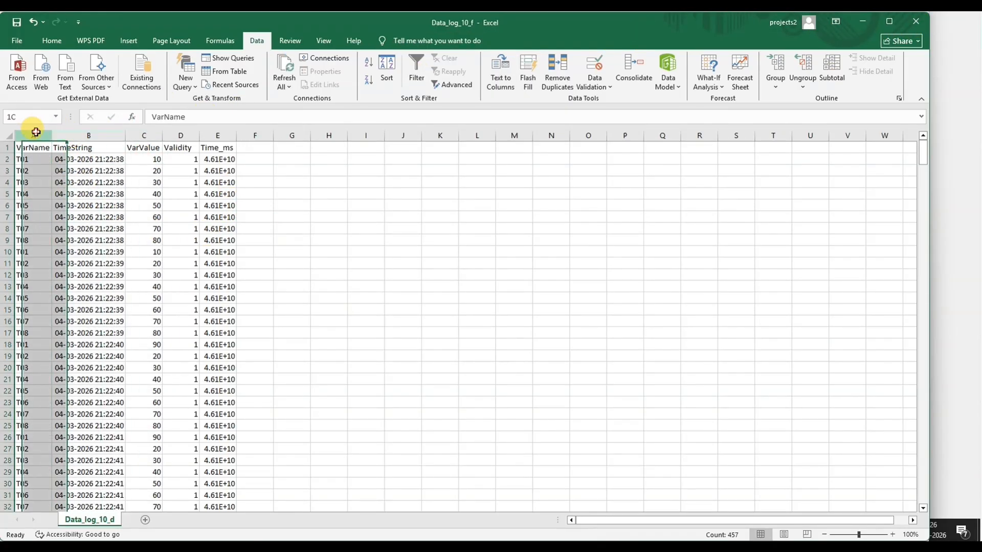
left_click(151, 136, "ctrl")
left_click(193, 87)
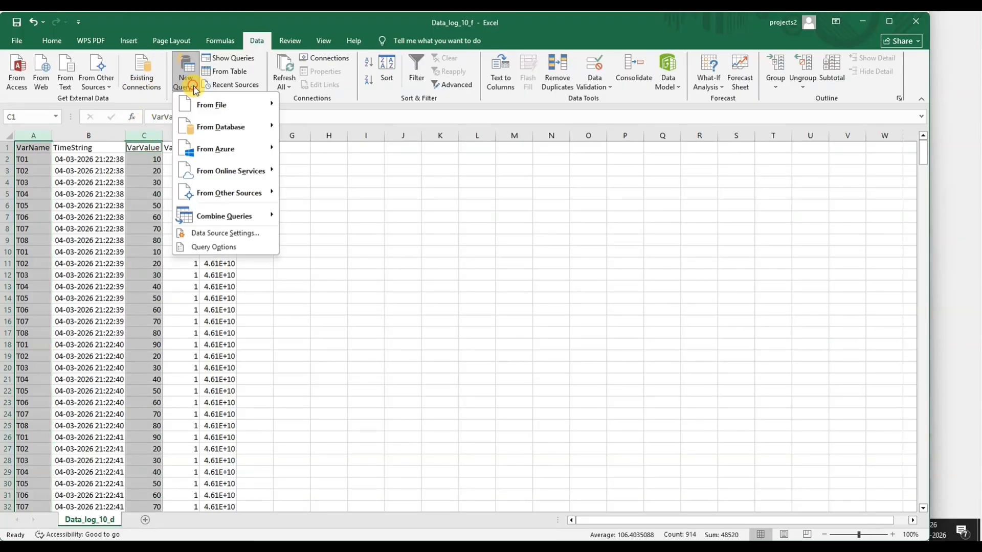
mouse_move(223, 111)
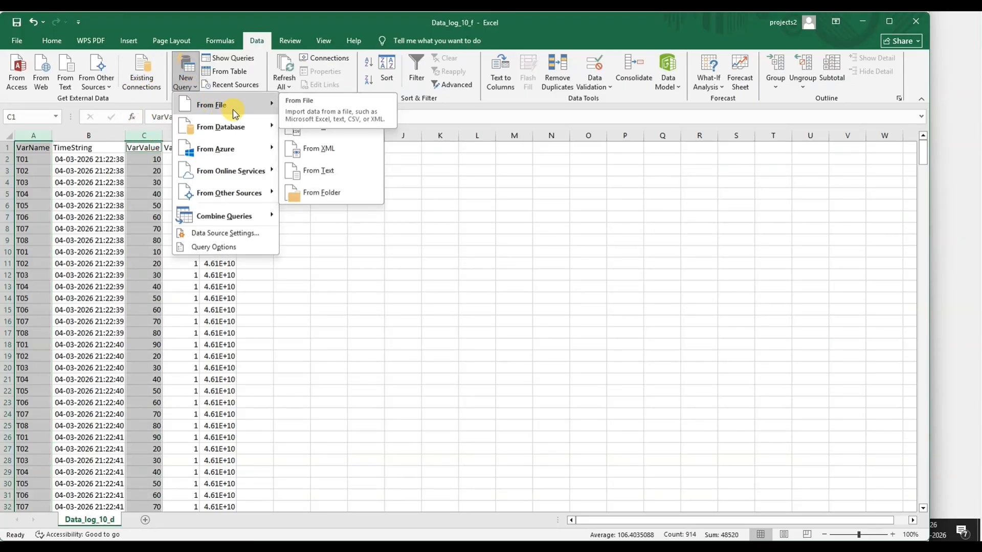
mouse_move(245, 134)
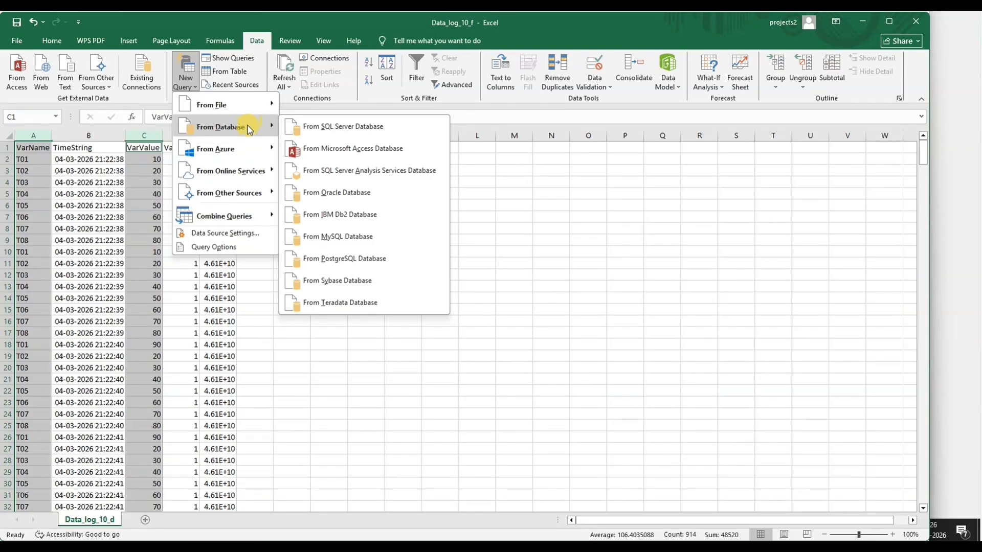
left_click(160, 41)
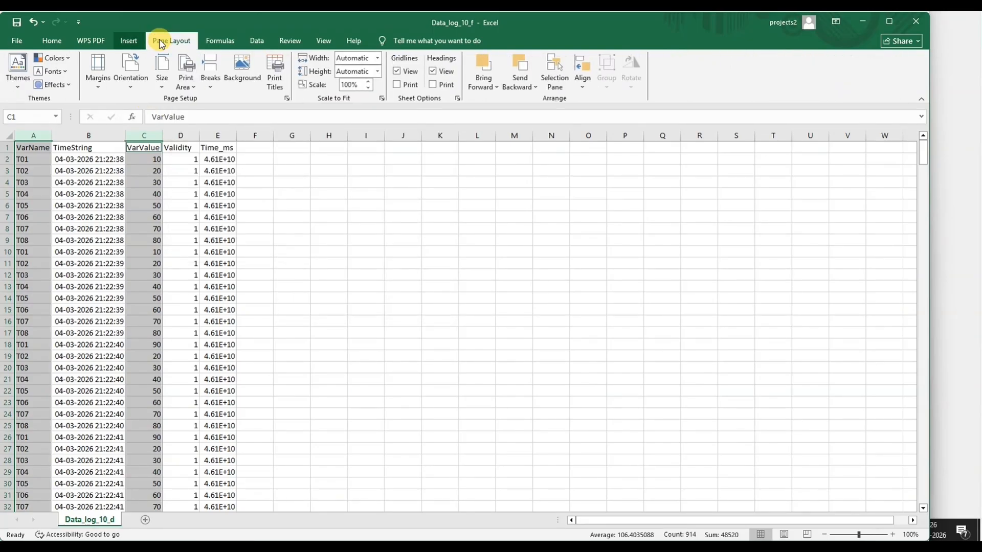
left_click(220, 40)
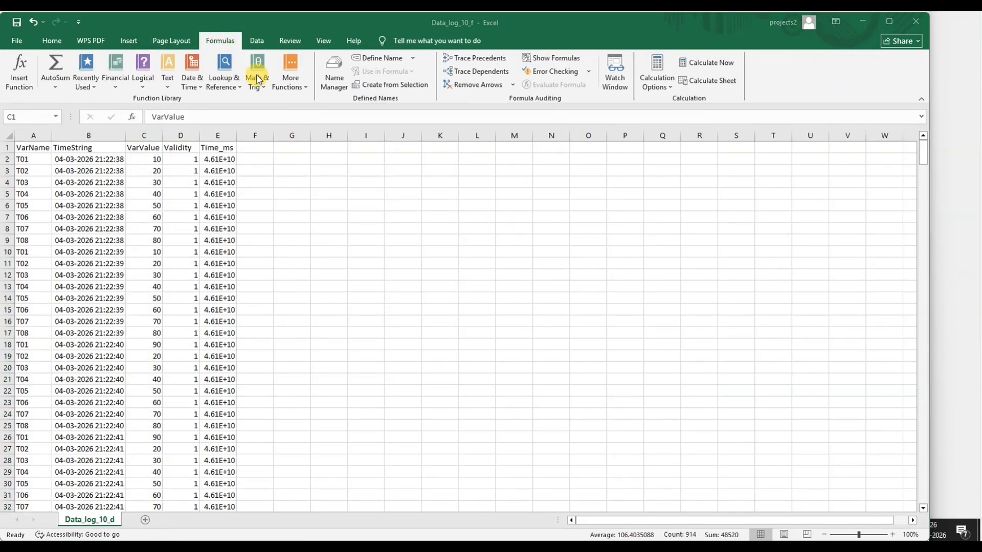
Step: Close the Data_log_10_f workbook and create a new blank workbook
left_click(22, 39)
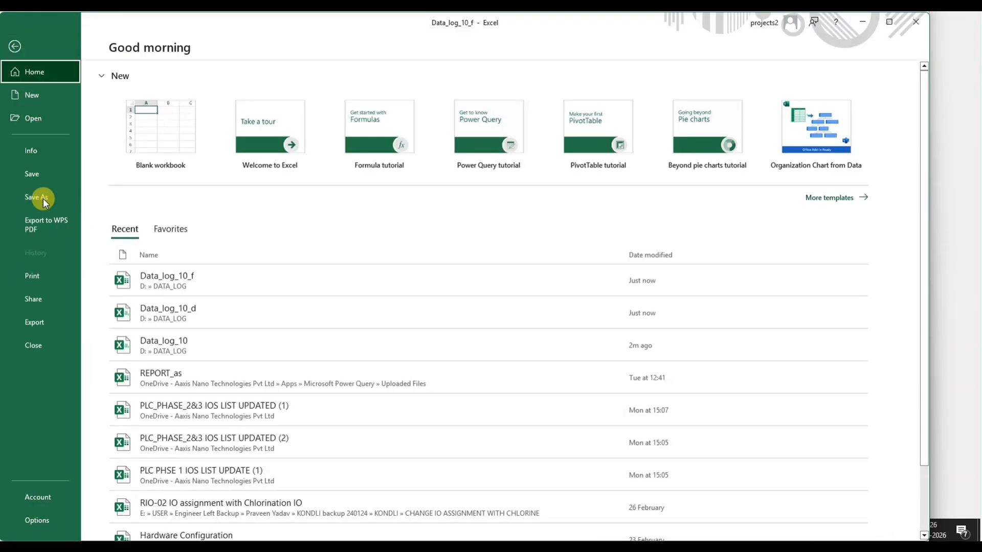
left_click(57, 339)
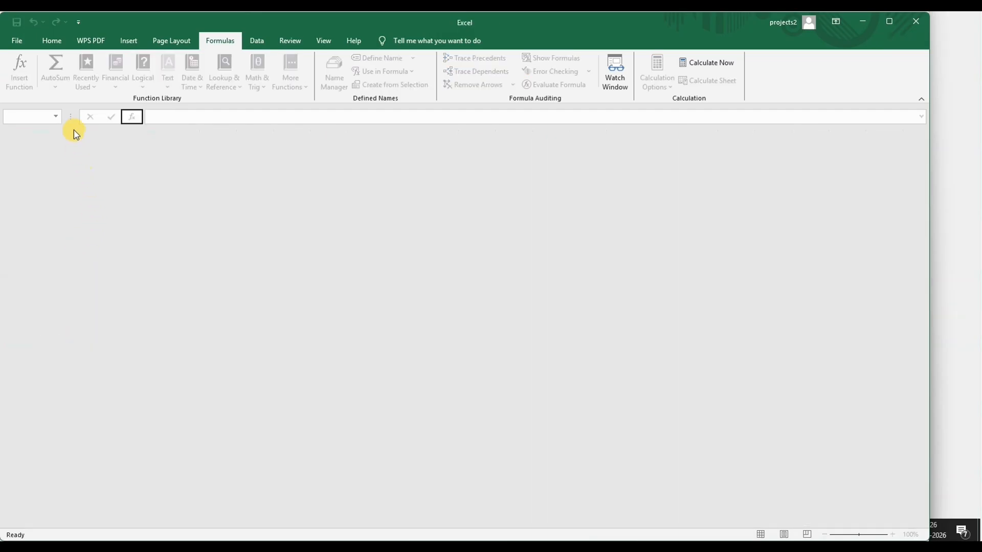
left_click(17, 41)
left_click(12, 36)
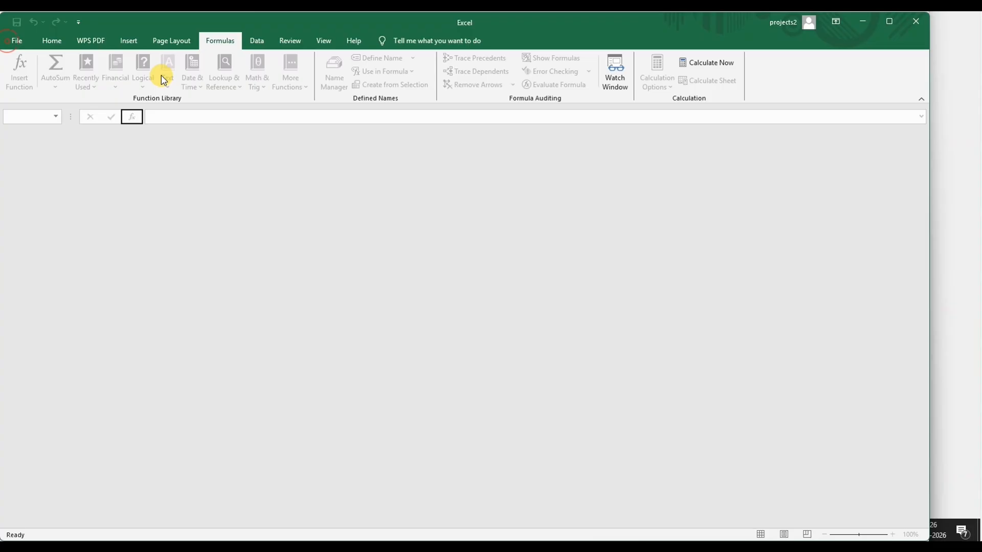
left_click(168, 40)
left_click(256, 41)
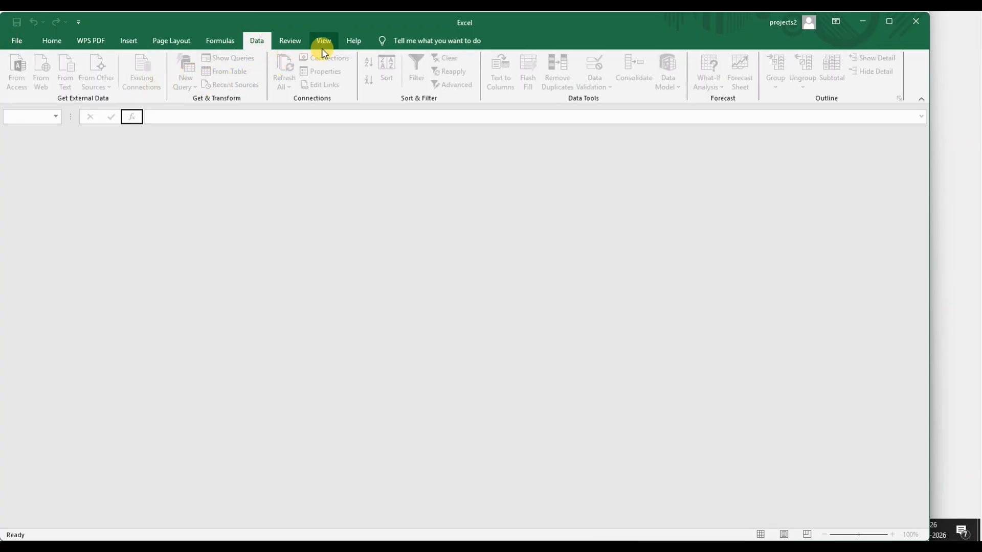
left_click(20, 40)
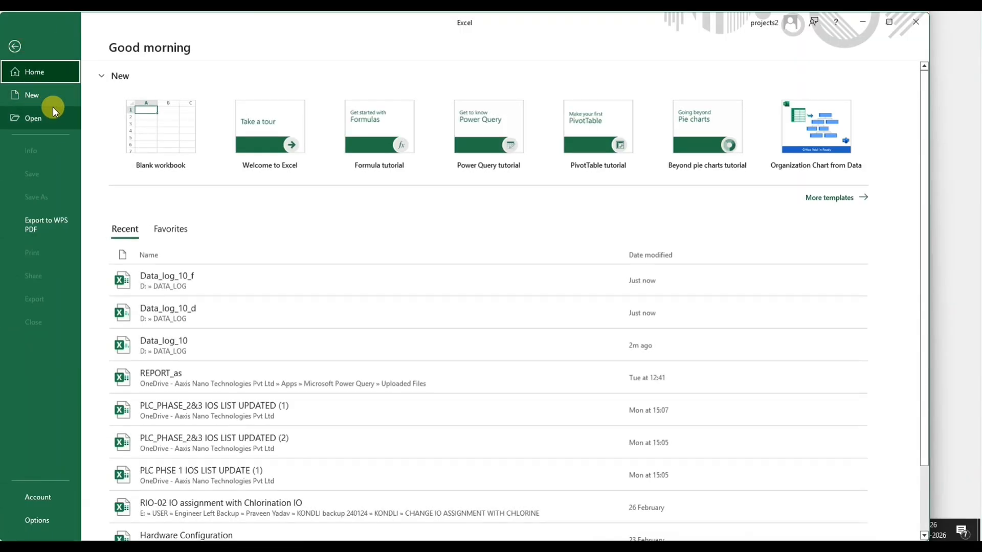
left_click(67, 98)
left_click(211, 154)
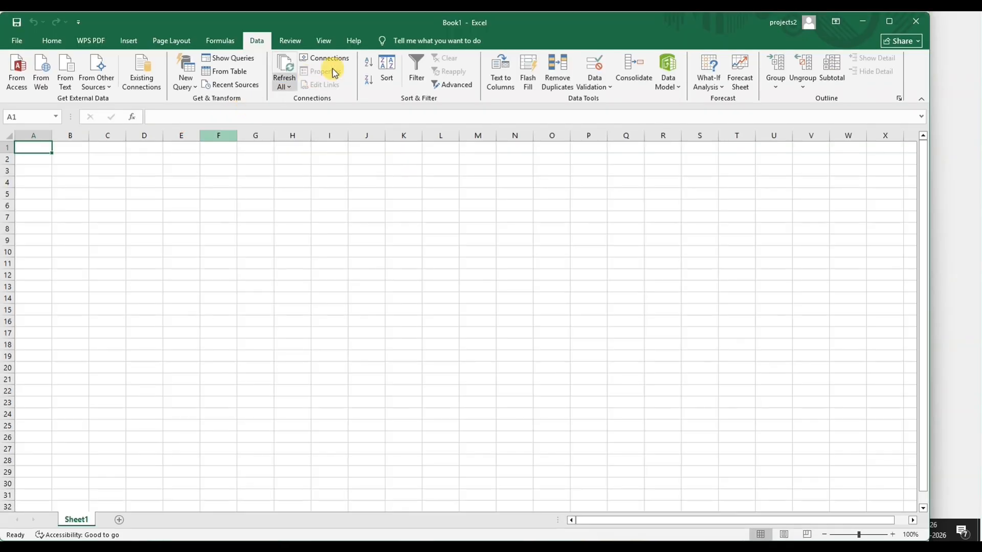
Step: Create a new query from the Data_log_10_f Excel workbook and open its Data_log_10_d sheet for transforming
left_click(108, 91)
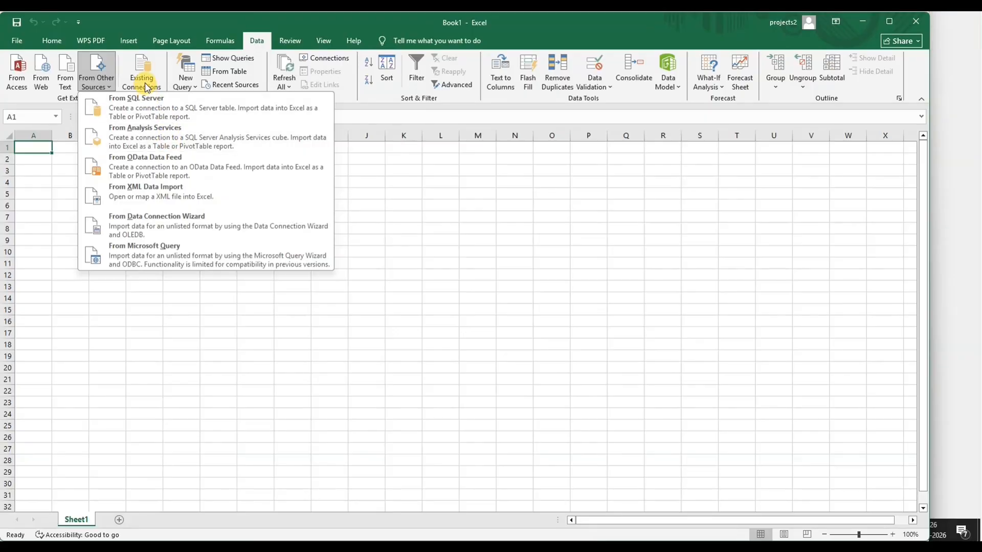
left_click(187, 82)
mouse_move(254, 106)
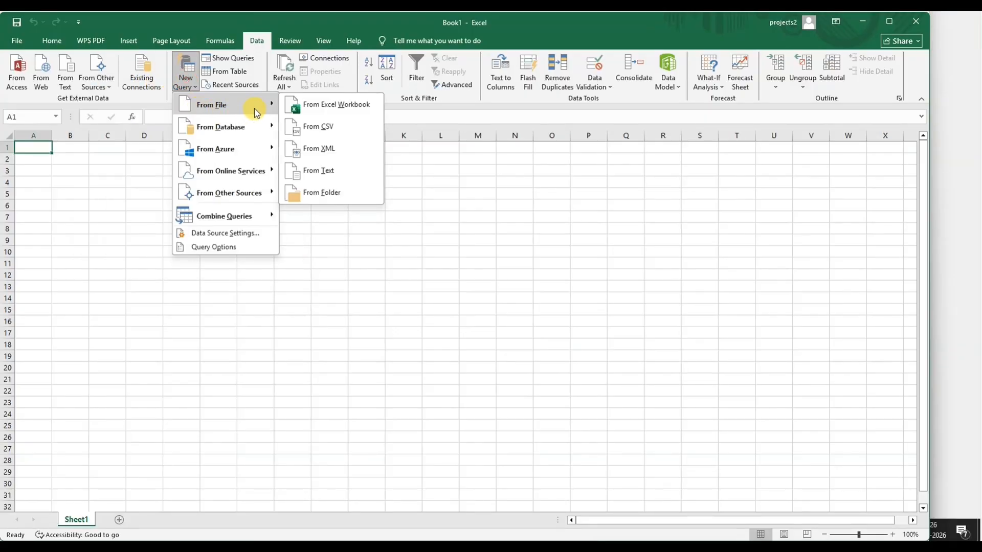
left_click(352, 112)
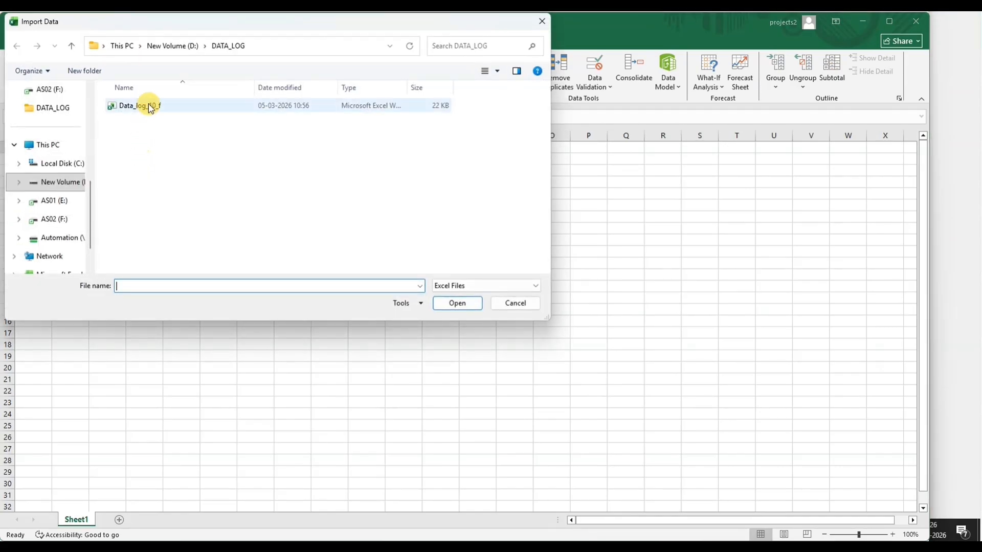
left_click(151, 109)
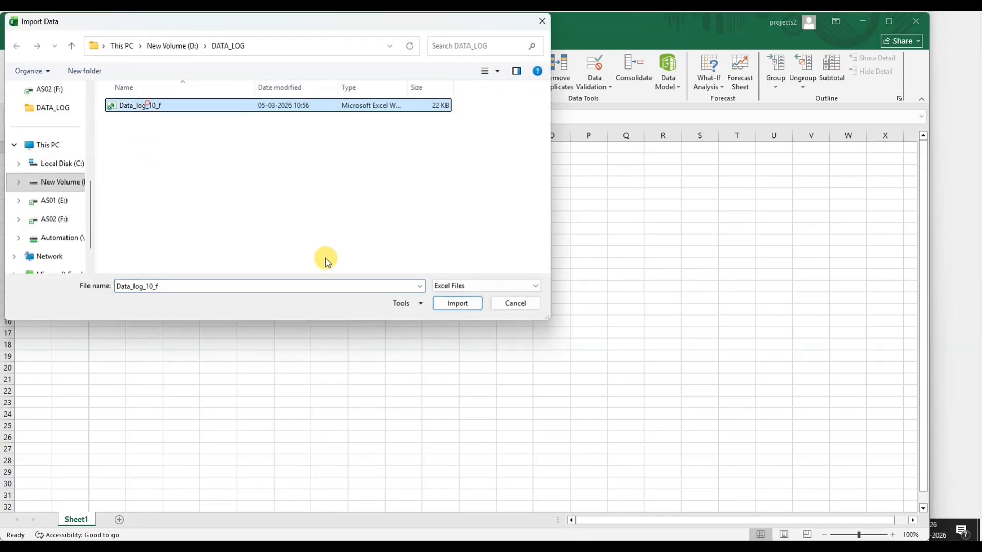
left_click(458, 304)
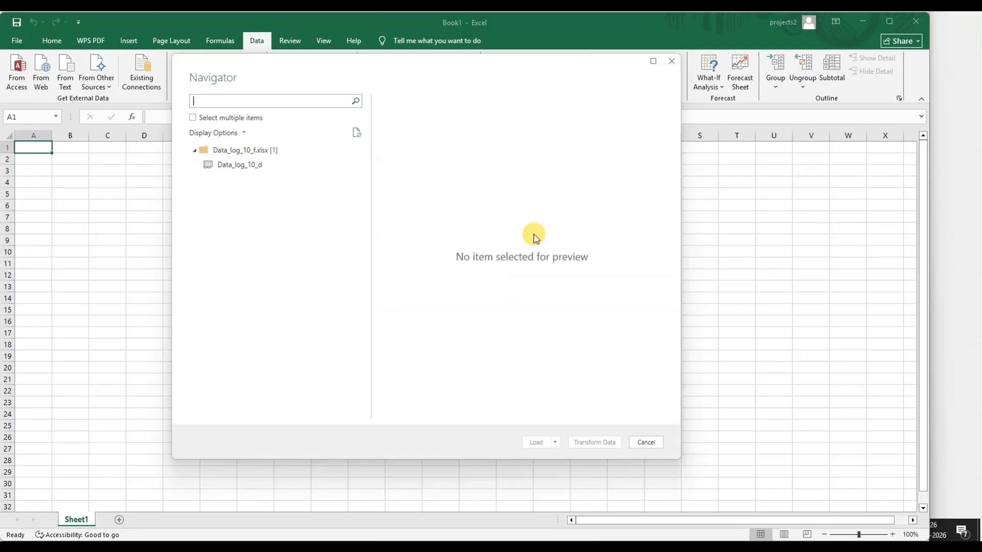
left_click(267, 165)
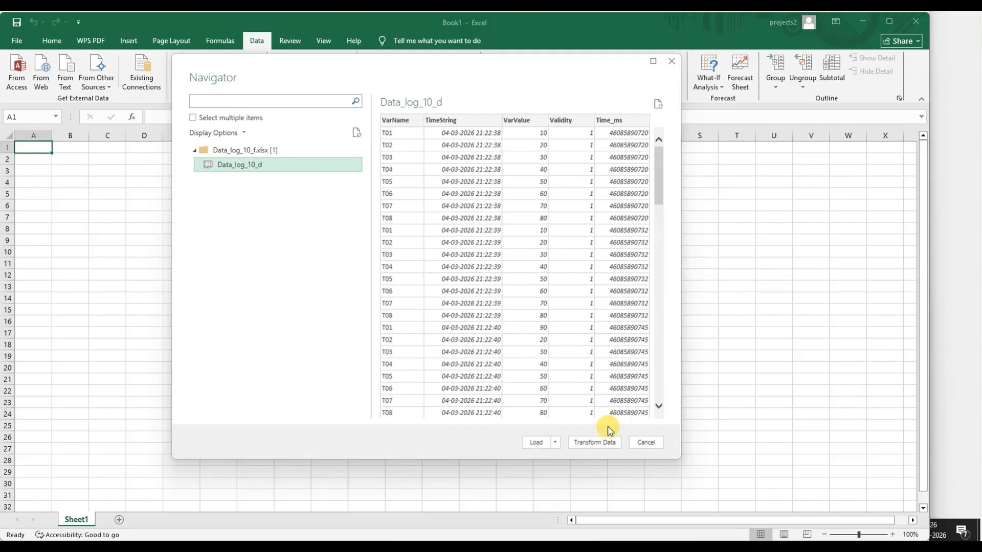
left_click(594, 443)
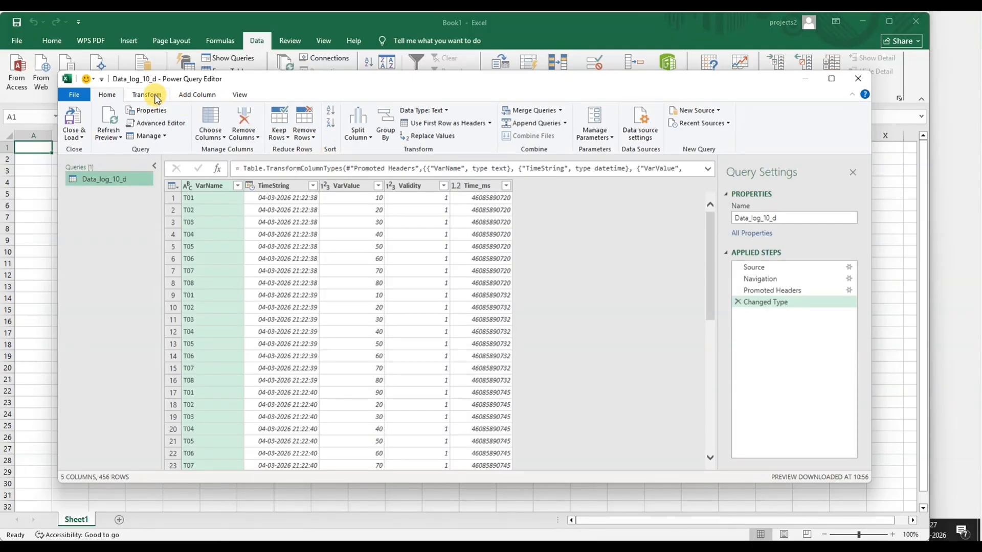
Step: Remove the Time_ms and Validity columns from the Data_log_10_d query
left_click(467, 185)
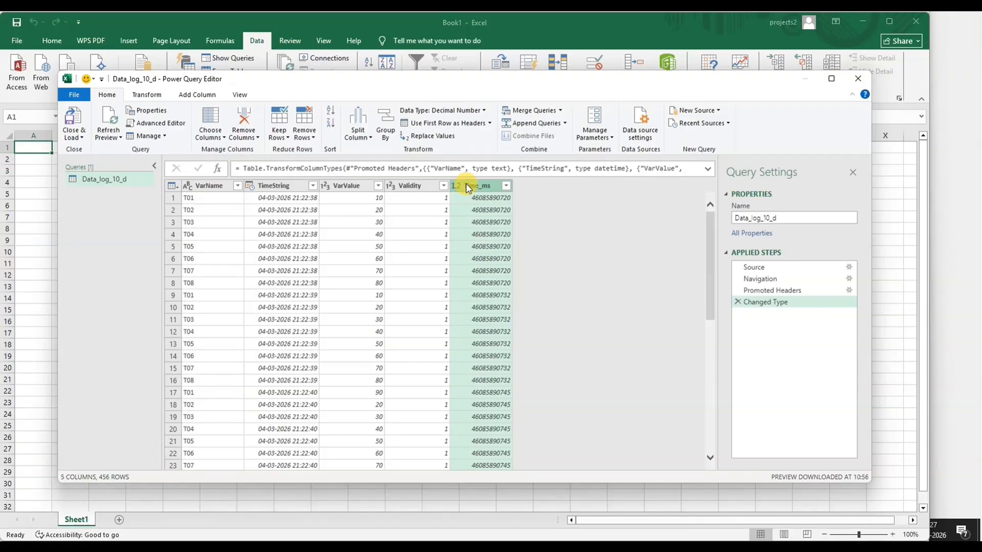
key("Delete")
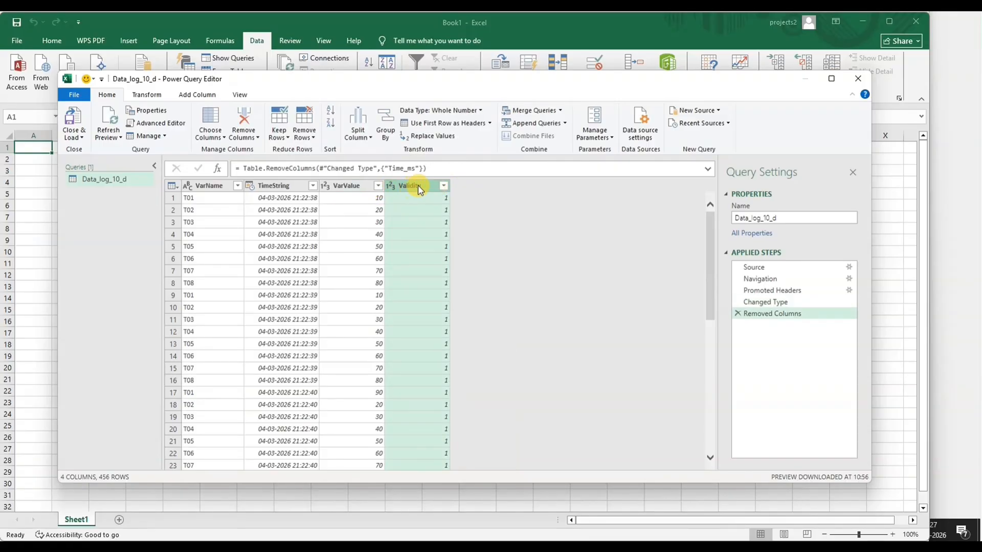
key("Delete")
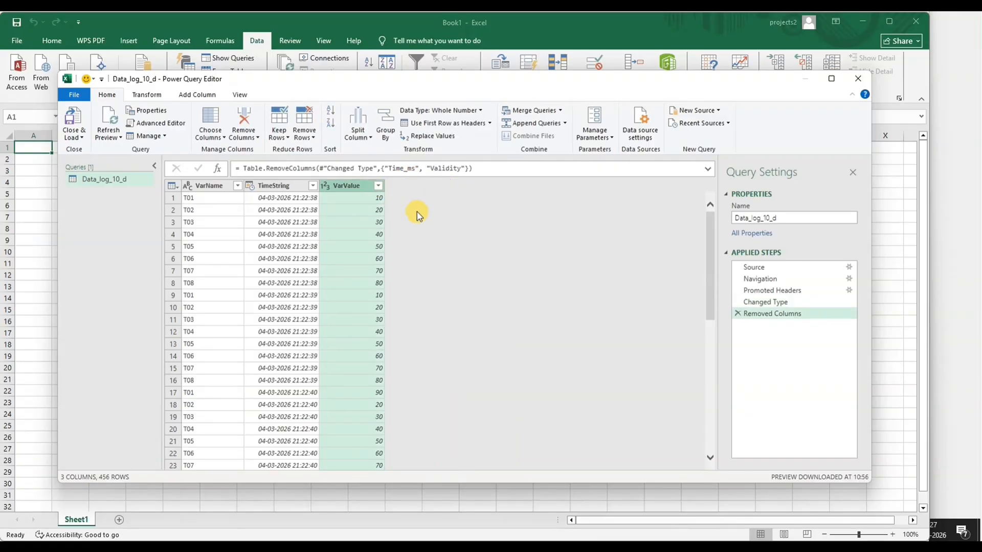
left_click(201, 187, "ctrl")
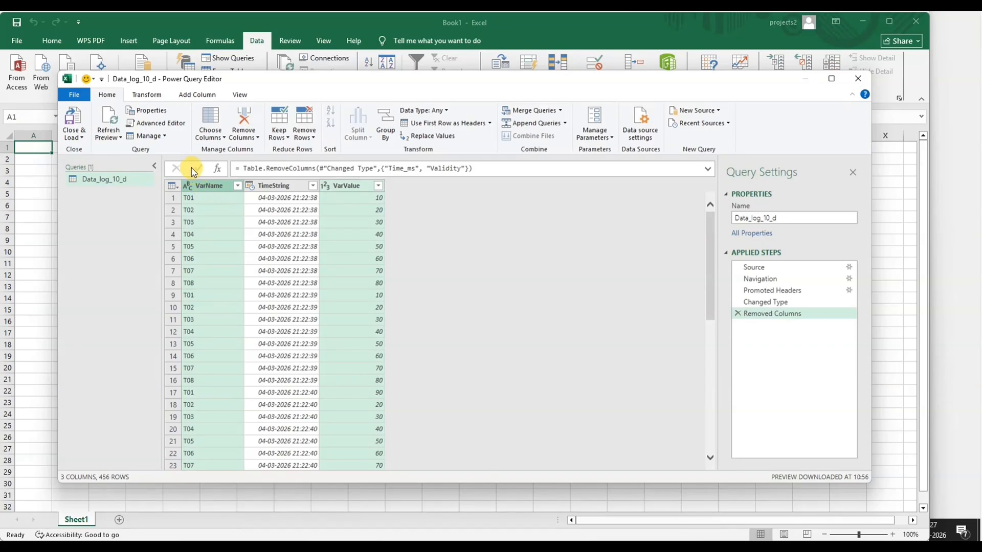
left_click(154, 97)
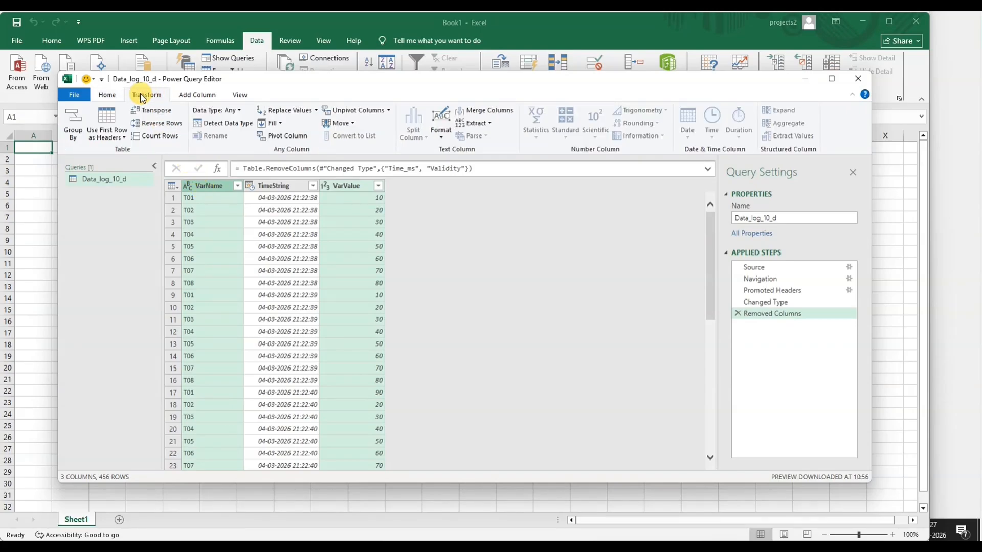
left_click(280, 137)
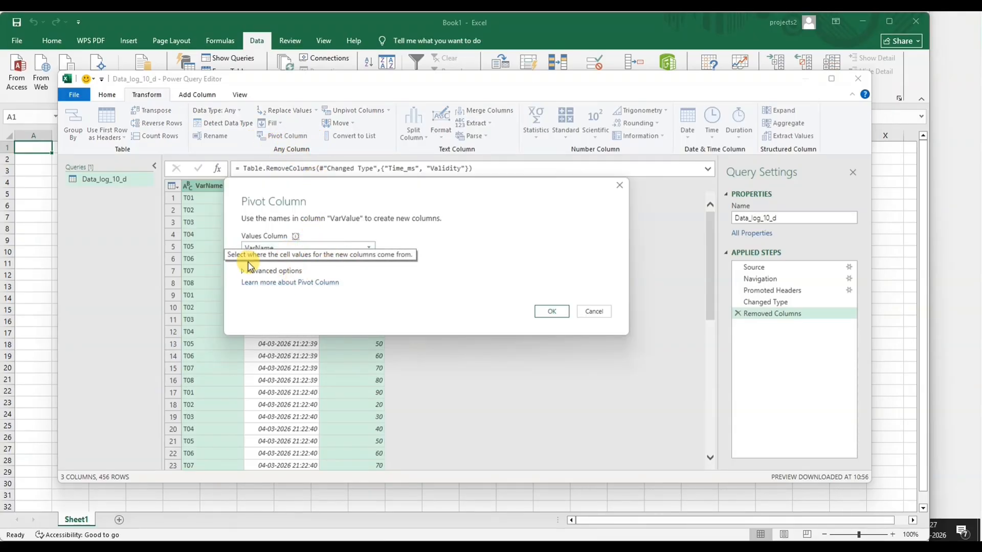
left_click(360, 248)
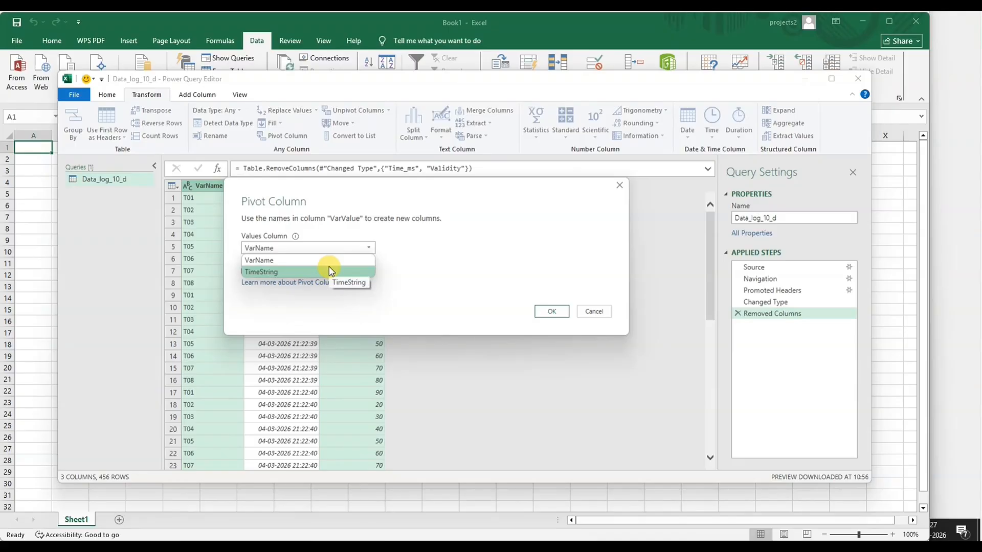
left_click(593, 311)
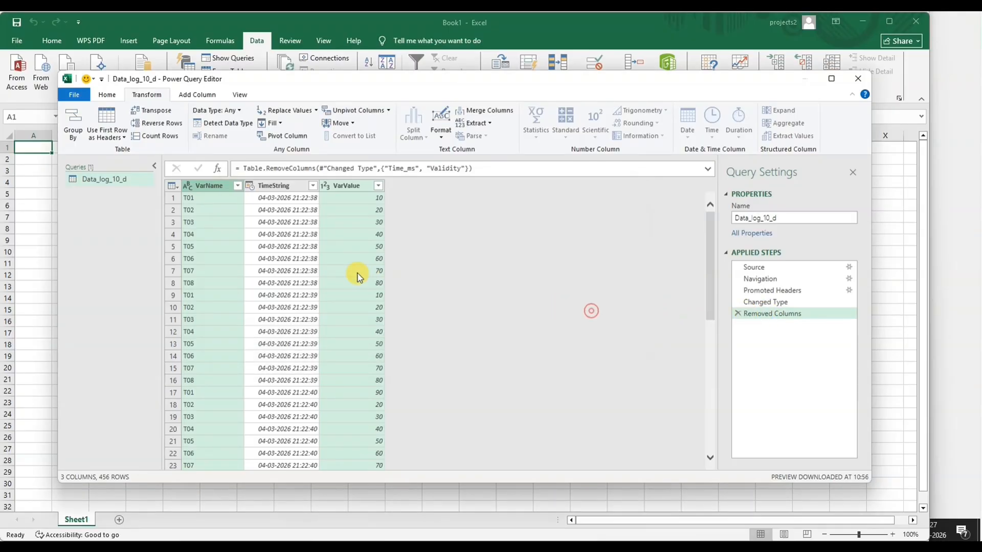
Step: Pivot the VarName column into separate tag columns, using VarValue as the values column and Don't Aggregate as the aggregate function
left_click(211, 188)
left_click(287, 188, "shift")
left_click(347, 189, "shift")
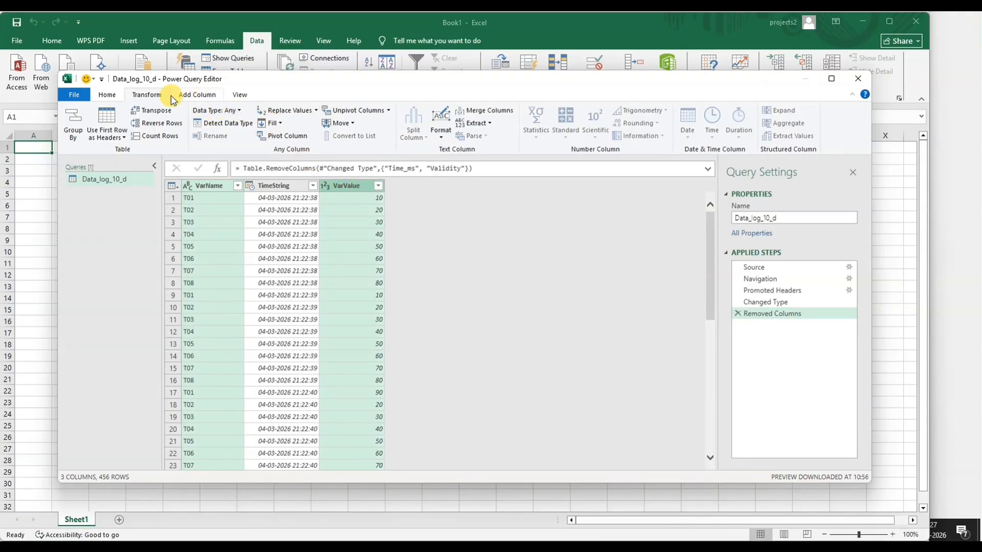
left_click(306, 136)
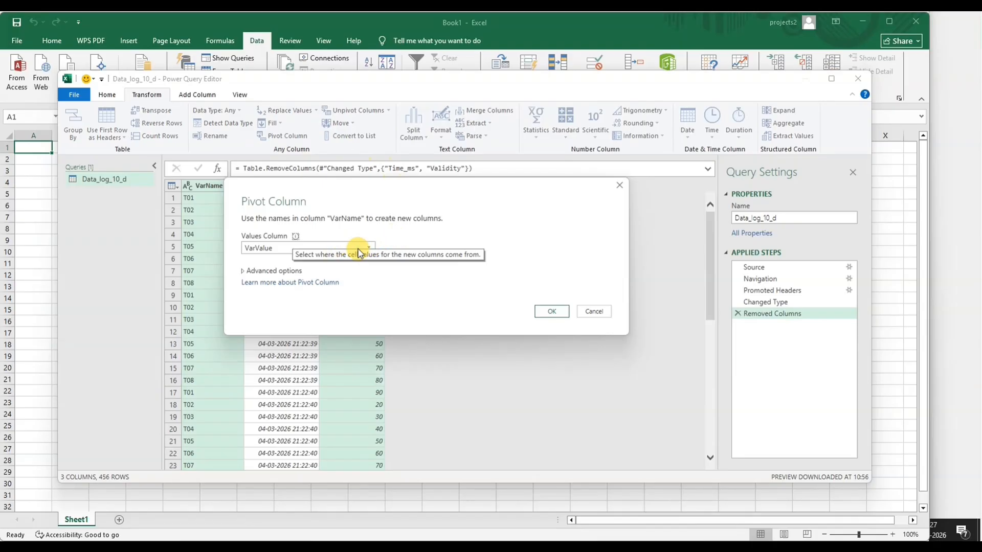
left_click(261, 272)
left_click(250, 294)
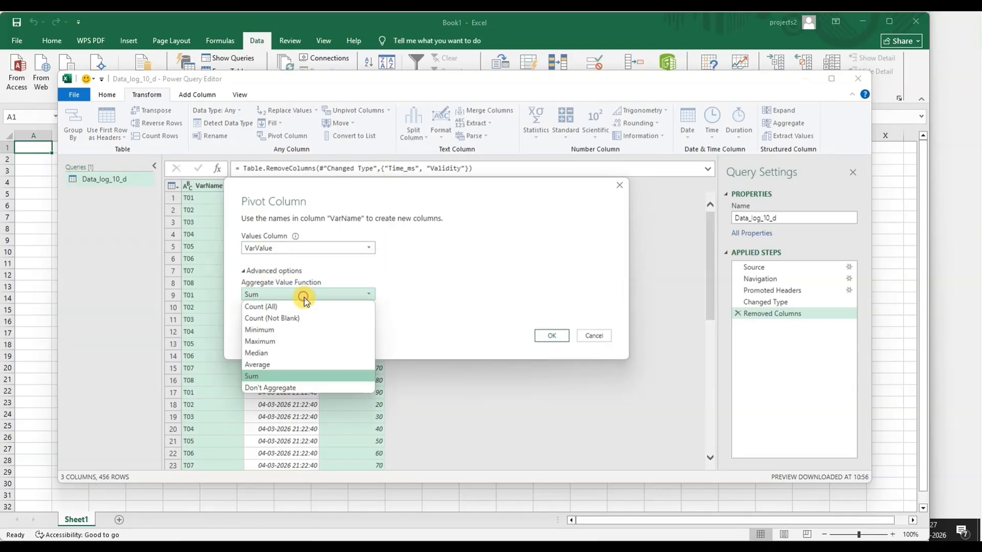
left_click(289, 388)
left_click(549, 335)
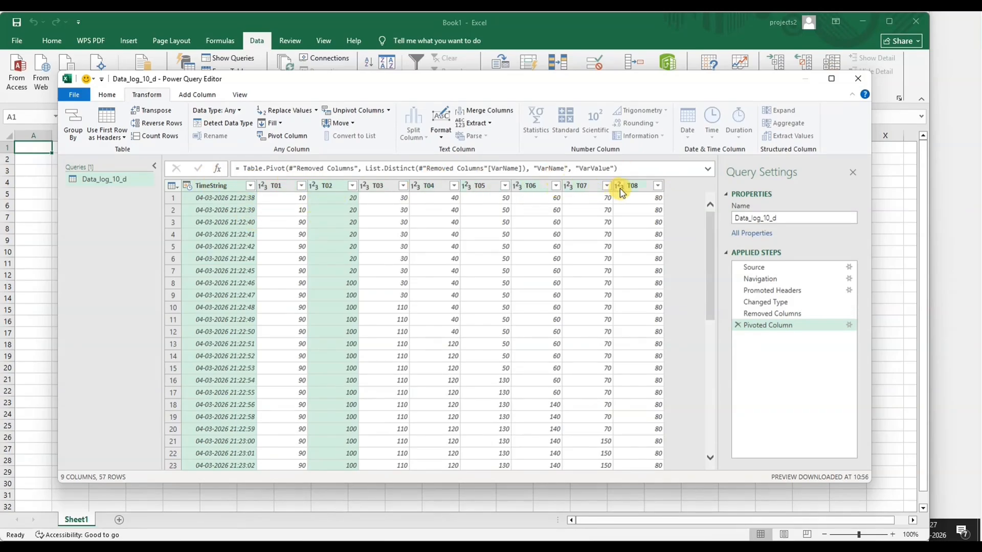
Step: Review the pivoted rows, then close the query editor and load the query result into a new worksheet
scroll(227, 278, "down", 11)
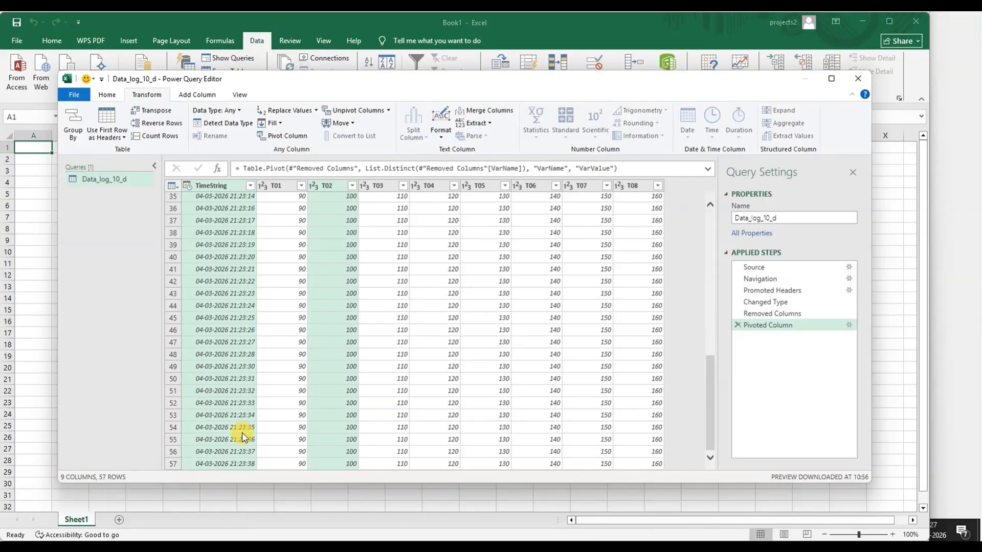
scroll(458, 271, "up", 11)
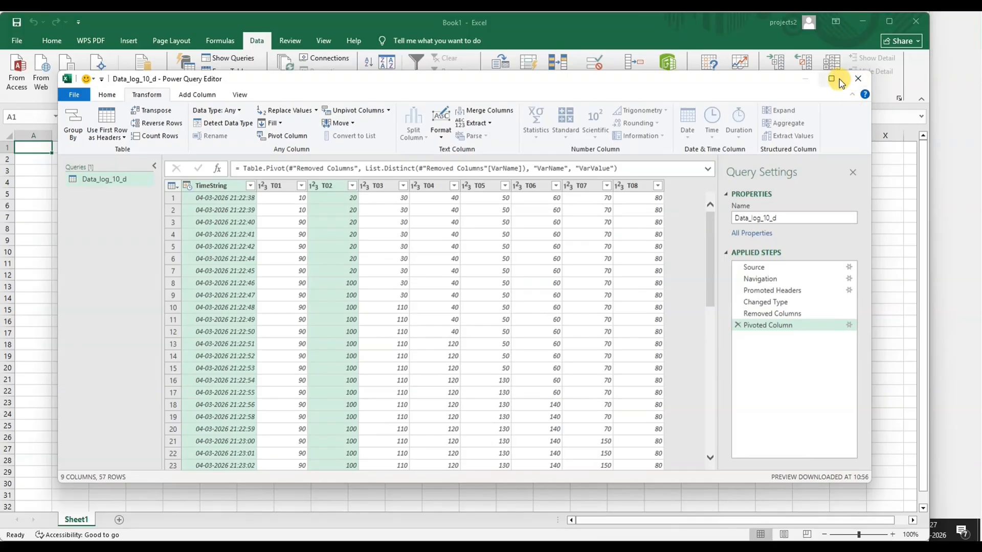
left_click(107, 95)
left_click(74, 136)
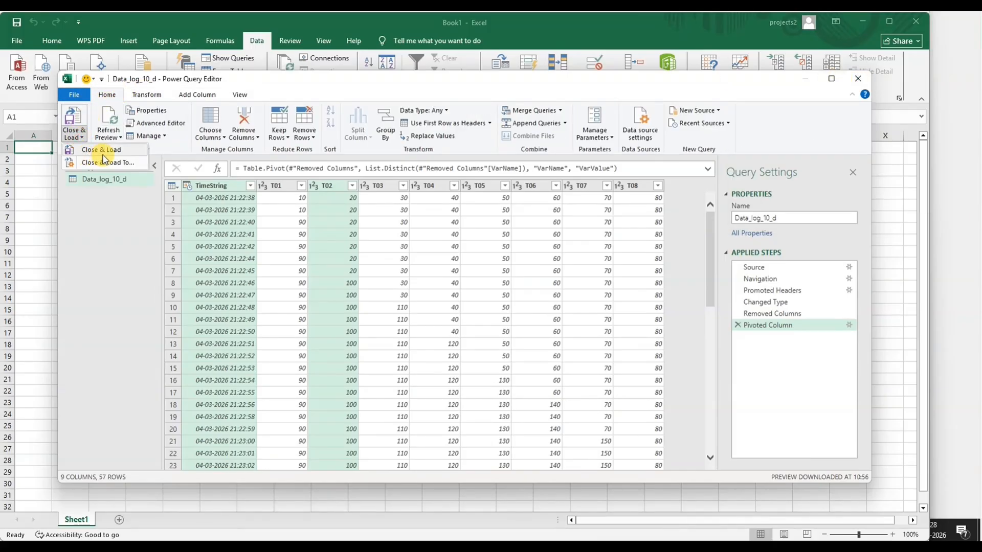
left_click(121, 149)
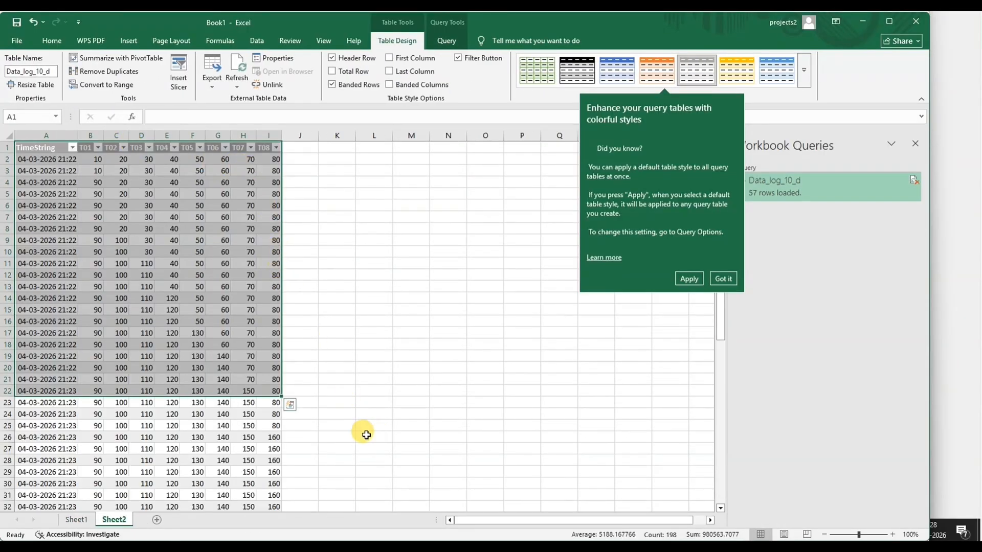
Step: Widen the TimeString and T01 to T08 columns equally until the timestamps fit in their cells
left_click_drag(40, 135, 299, 134)
scroll(401, 324, "down", 17)
scroll(369, 394, "up", 11)
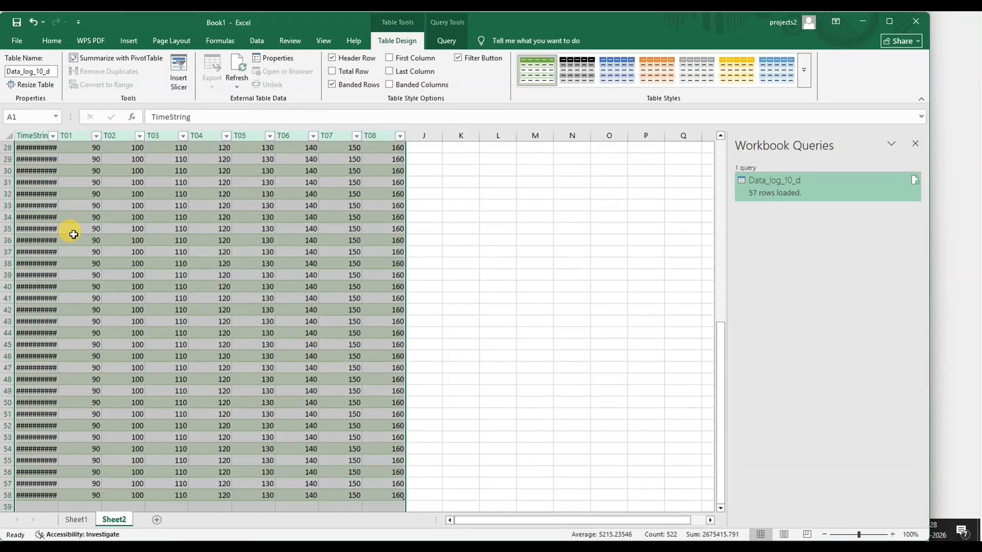
left_click_drag(60, 133, 107, 134)
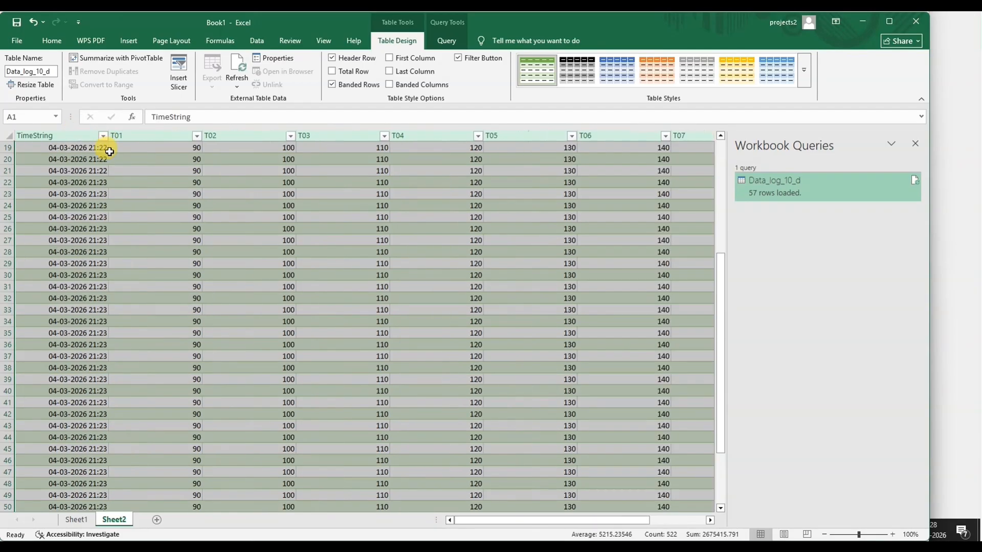
Step: Try the Time number format on the TimeString column of the loaded table
left_click(68, 136)
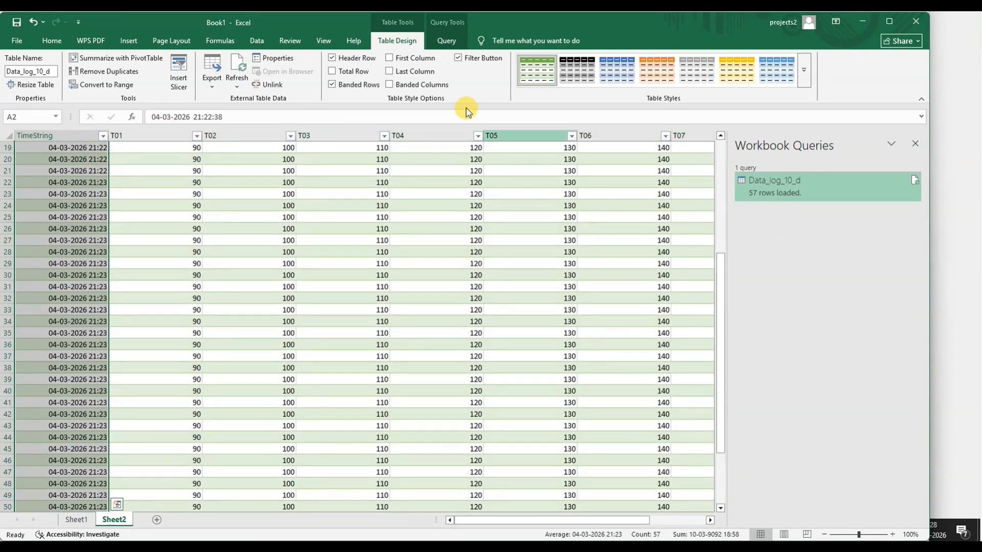
left_click(167, 40)
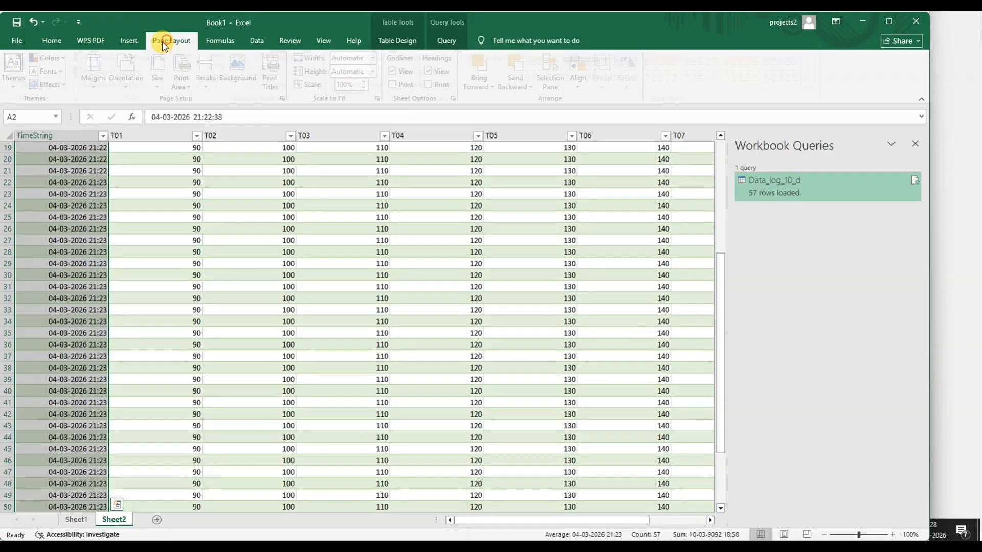
left_click(127, 40)
left_click(256, 40)
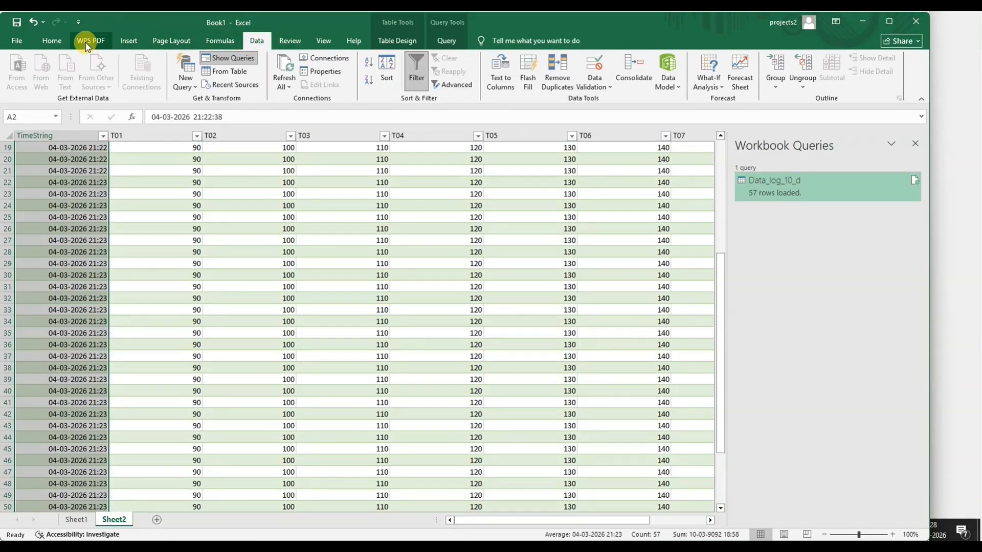
left_click(55, 41)
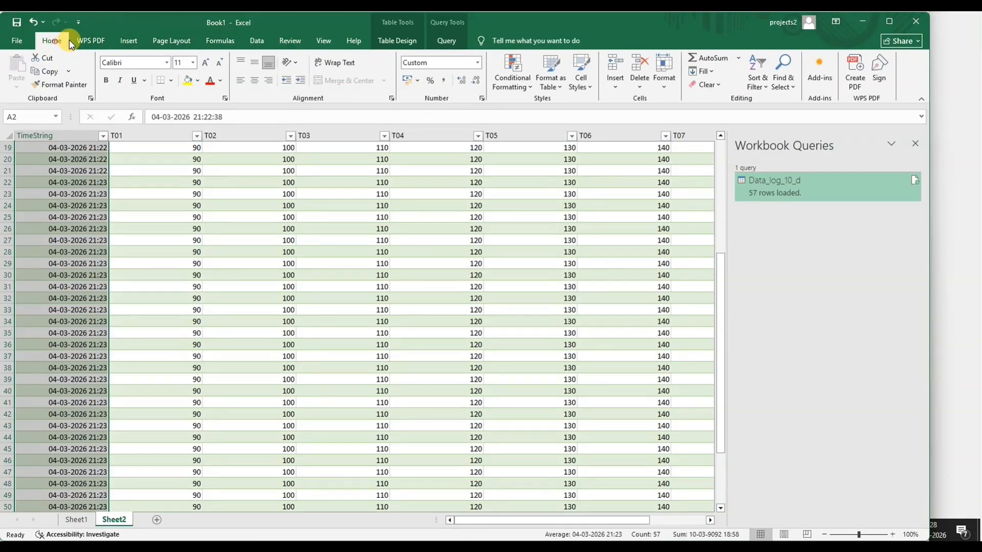
left_click(479, 63)
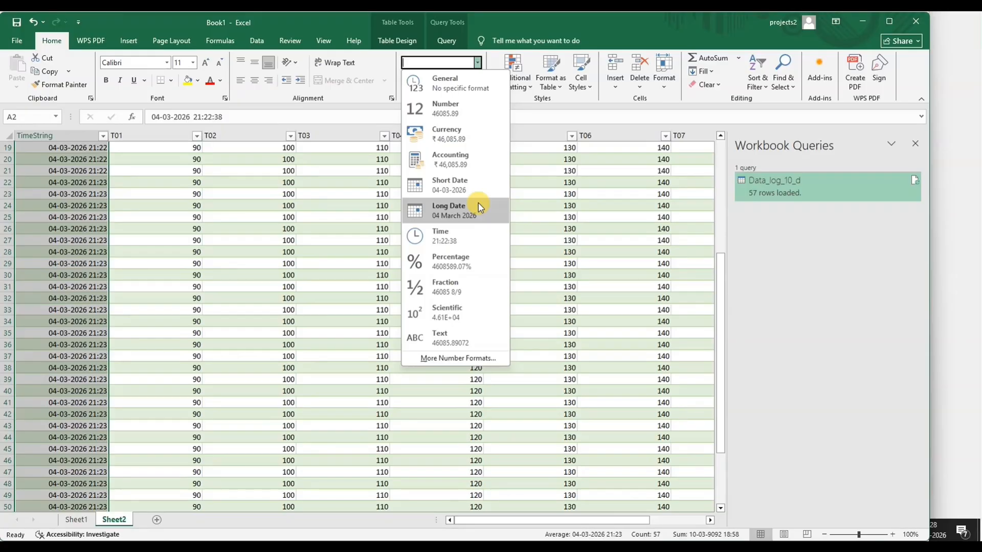
left_click(479, 238)
scroll(372, 221, "up", 6)
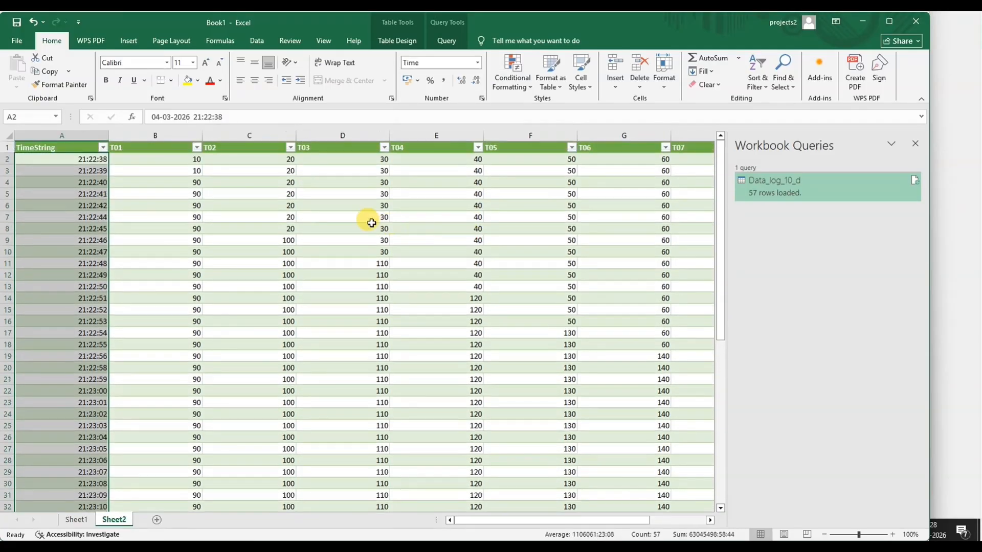
Step: Undo the Time format on the TimeString column after checking several of its cells
left_click(95, 159)
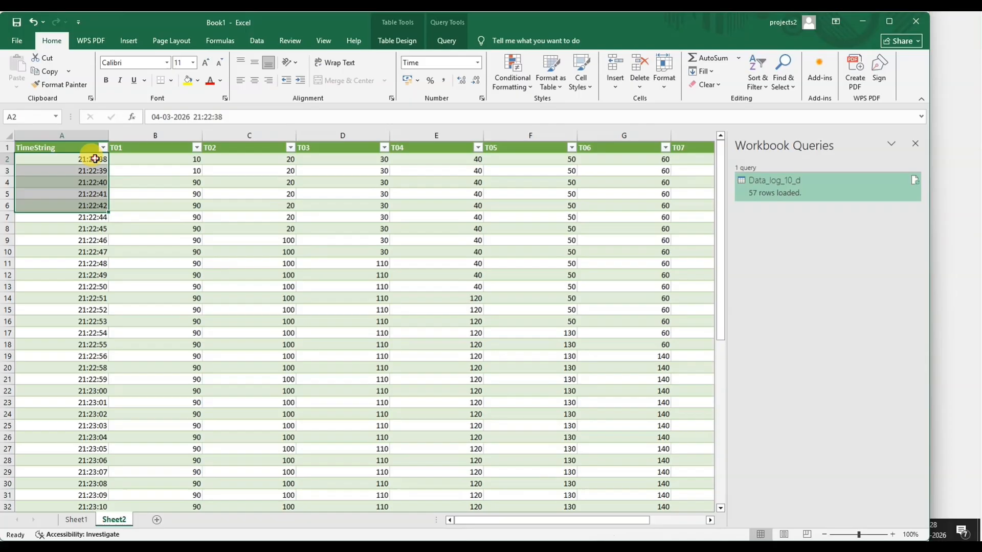
left_click(96, 226)
left_click(99, 287)
left_click(100, 330)
left_click(99, 375)
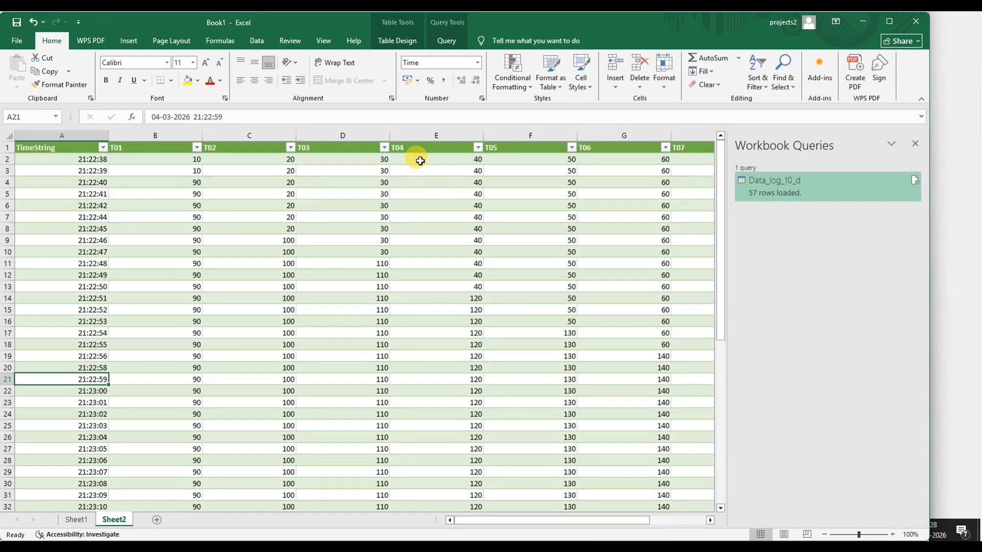
key("ctrl+z")
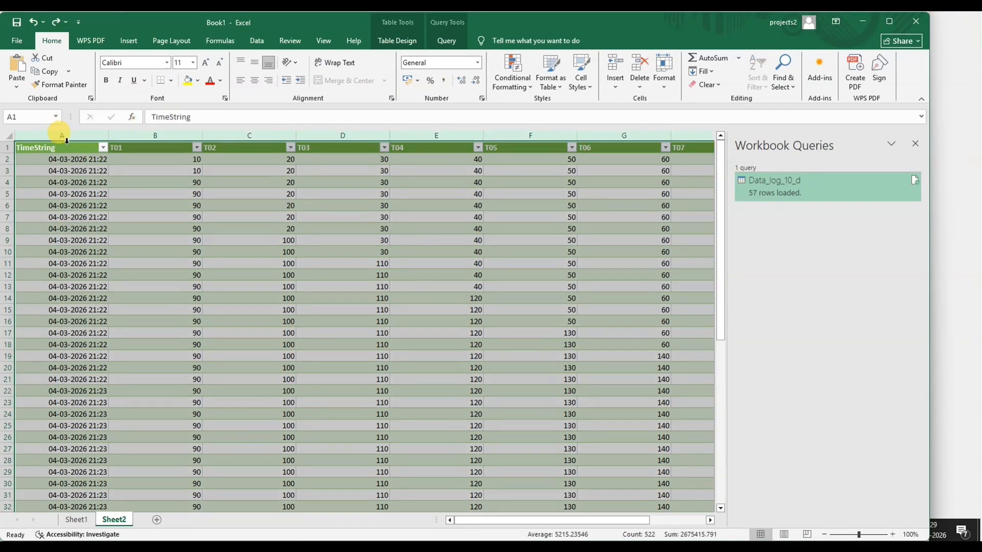
Step: Apply the custom number format dd-mm-yyyy hh:mm:ss to the whole TimeString column and check the timestamps down the table
left_click(66, 140)
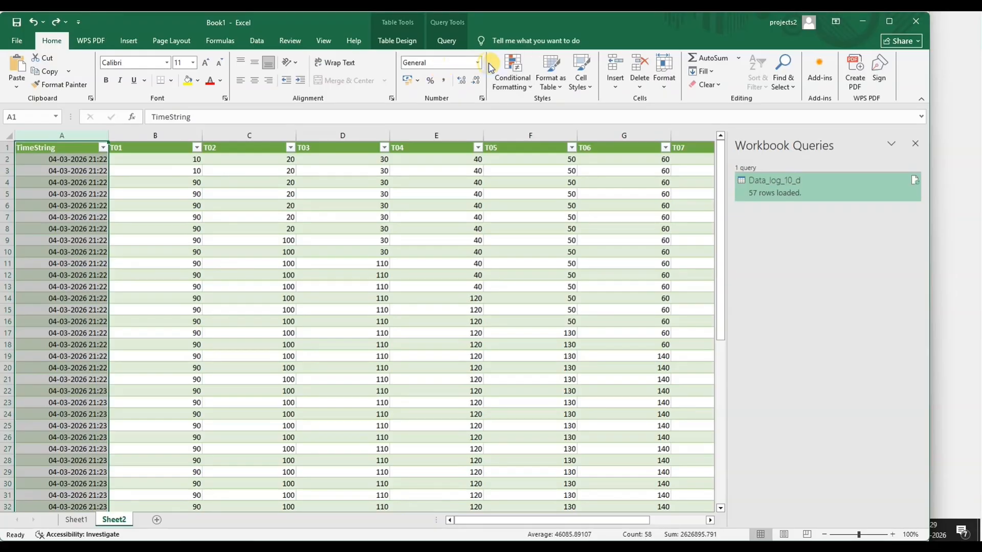
left_click(479, 63)
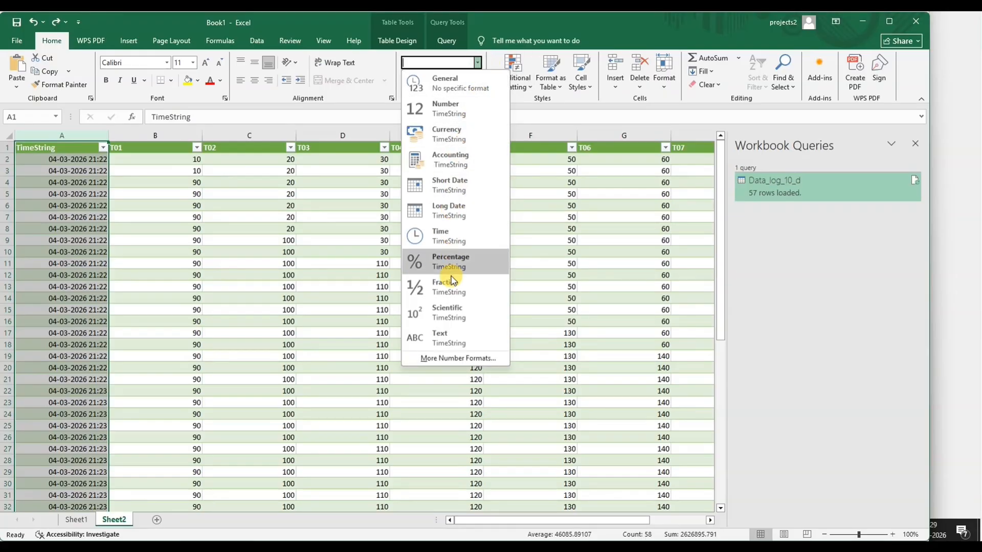
left_click(449, 360)
left_click(256, 291)
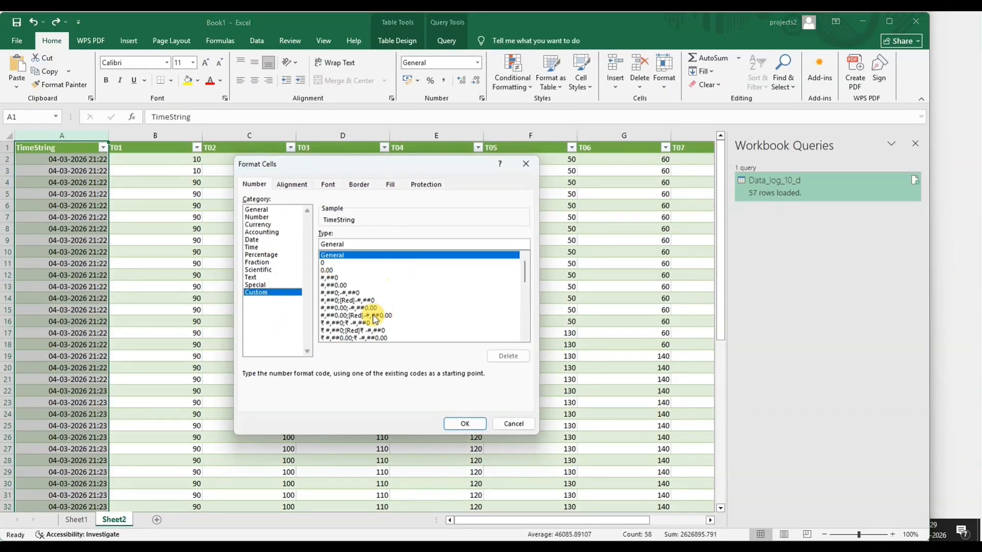
left_click(352, 244)
scroll(381, 259, "down", 8)
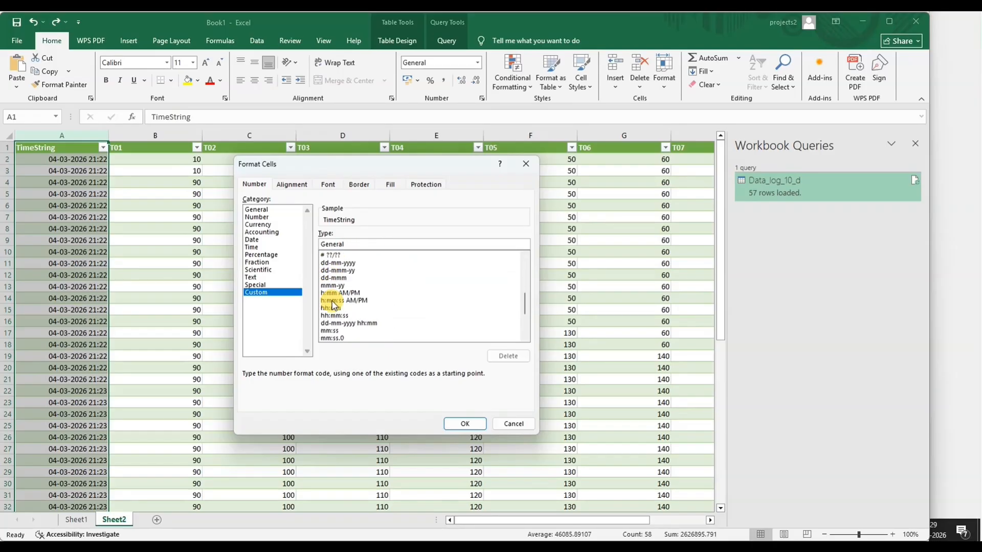
left_click(368, 323)
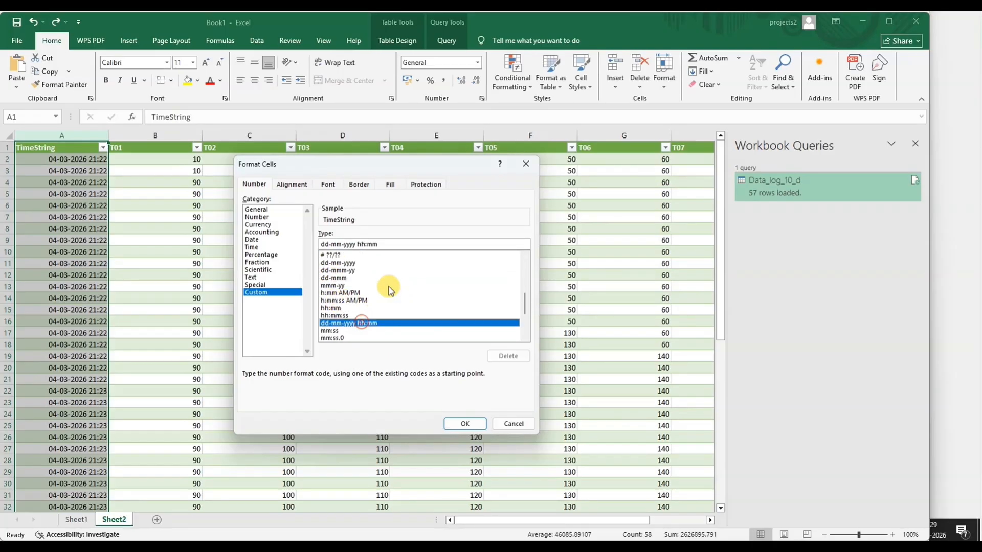
left_click(382, 245)
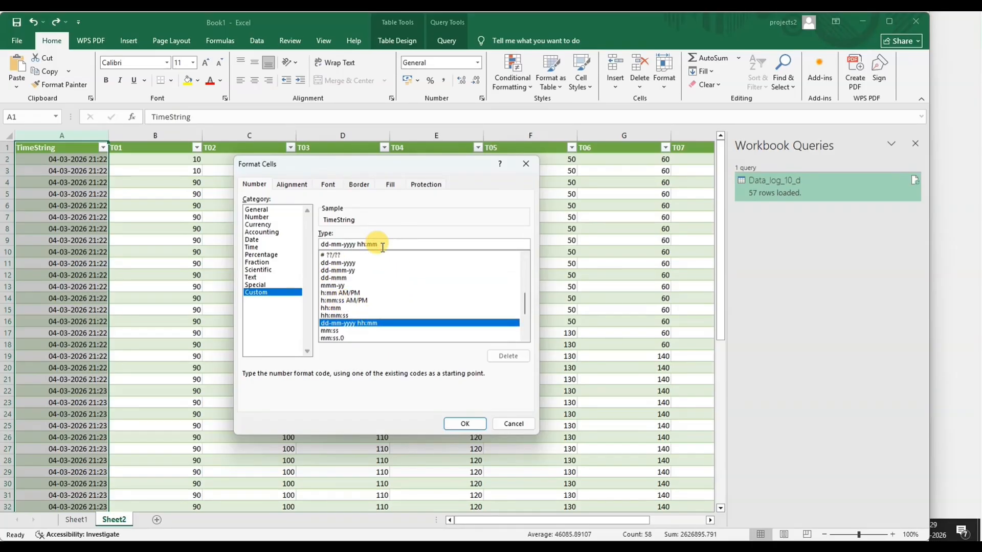
type(":ss")
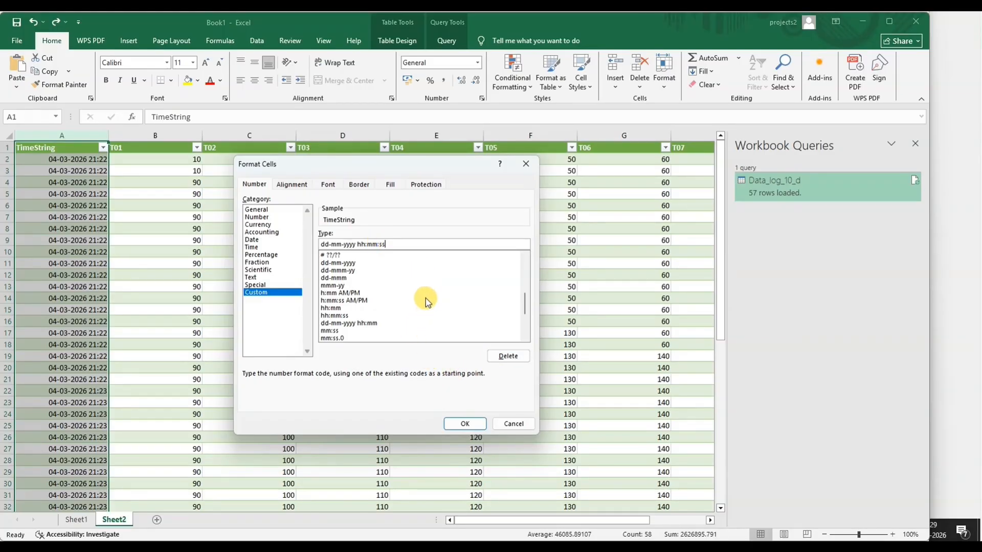
left_click(464, 423)
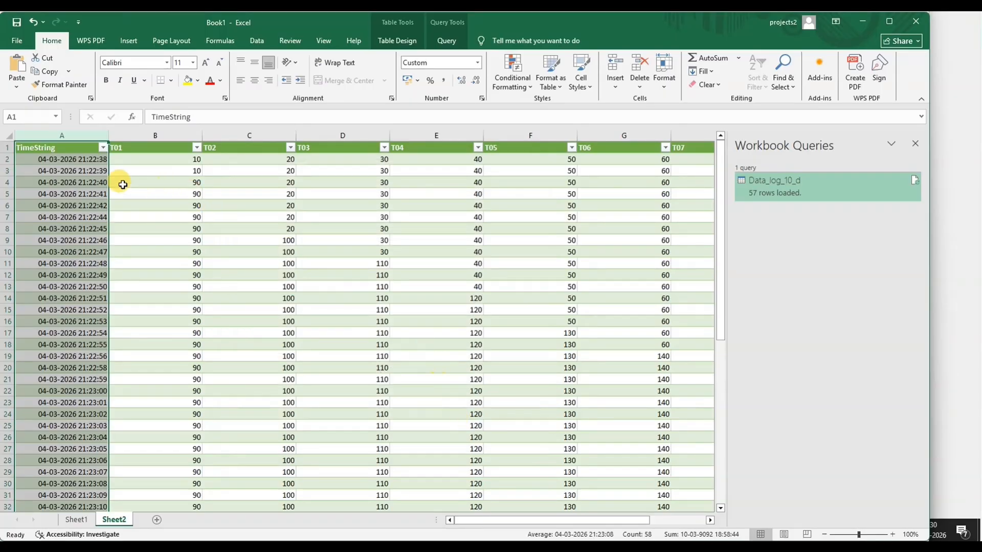
left_click(82, 159)
left_click(102, 184)
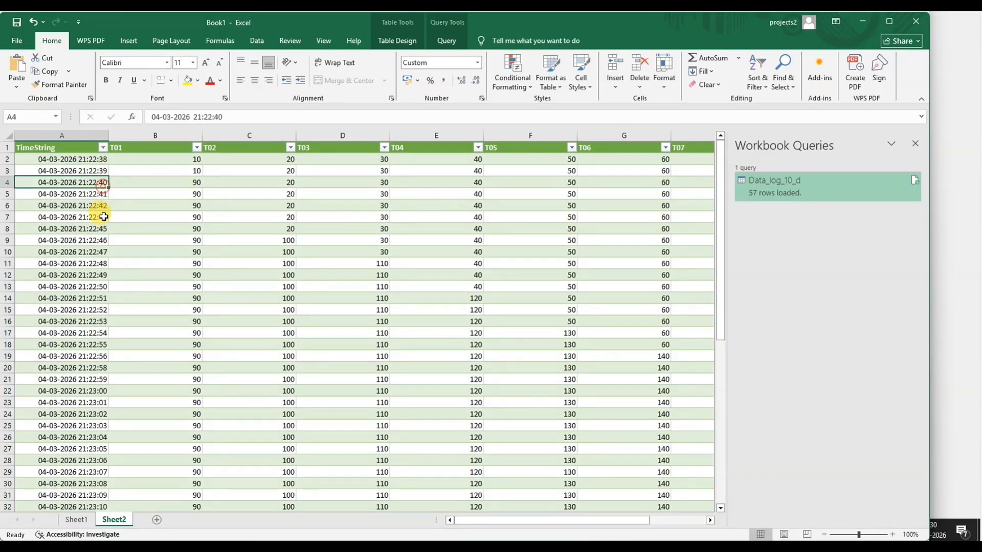
left_click(104, 217)
scroll(261, 266, "down", 9)
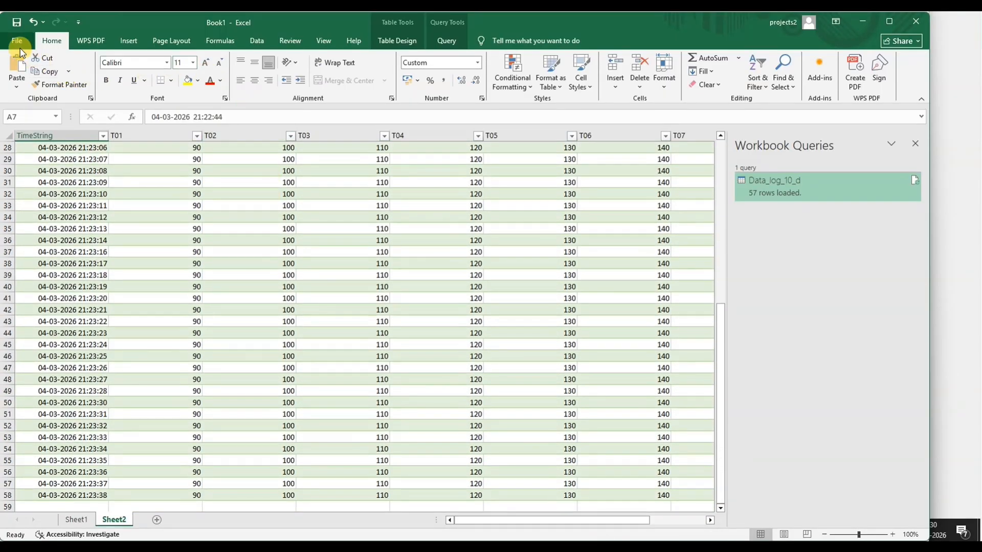
Step: Save the workbook as DATA_IN_COLUMS in .xlsx format to the OneDrive - Aaxis Nano Technologies Pvt Ltd location
left_click(18, 23)
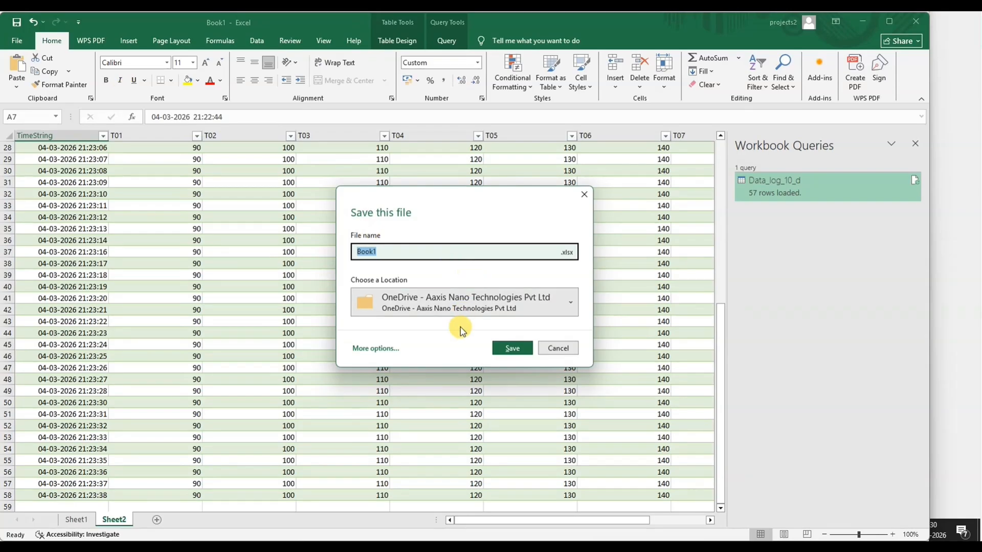
type("d")
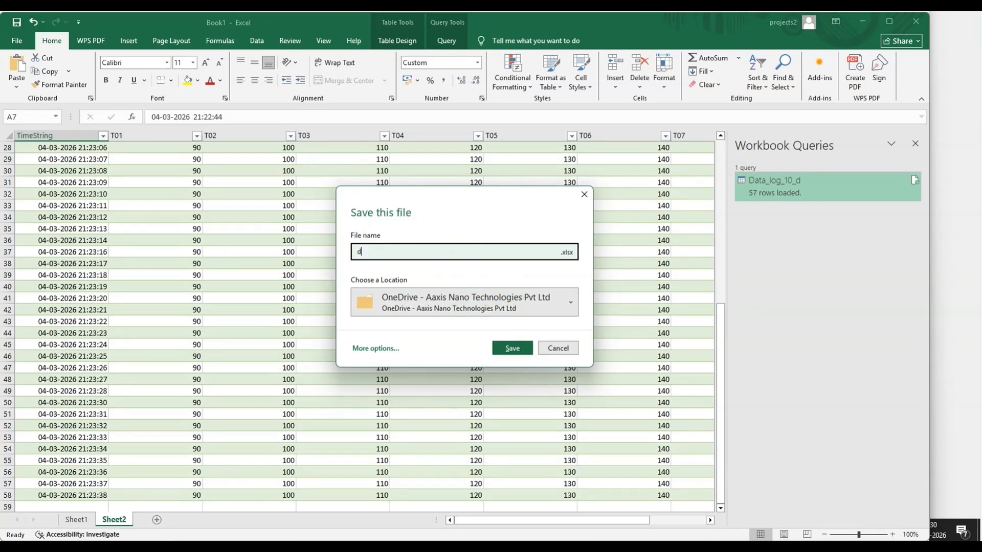
key("BackSpace")
key("BackSpace")
key("BackSpace")
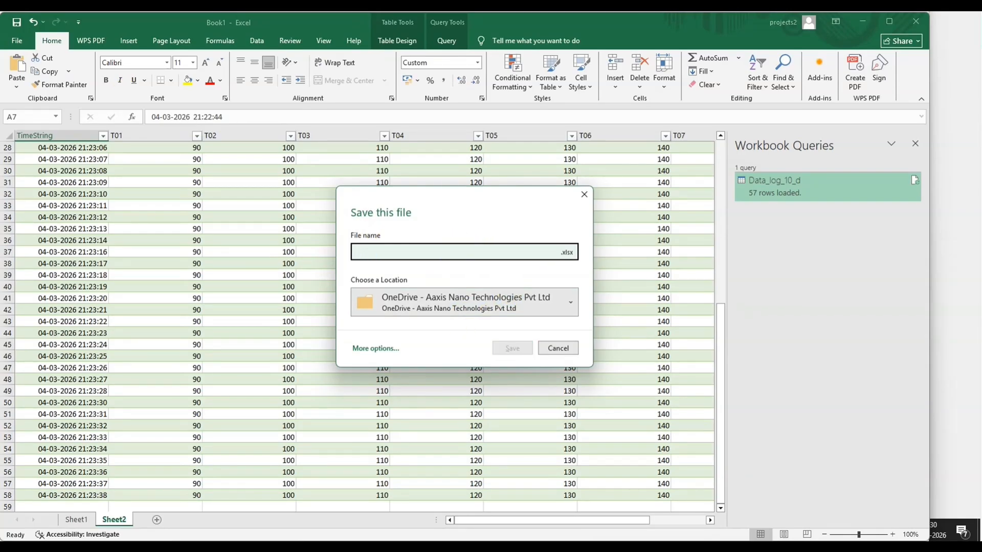
type("DATA_IN_COLUMS")
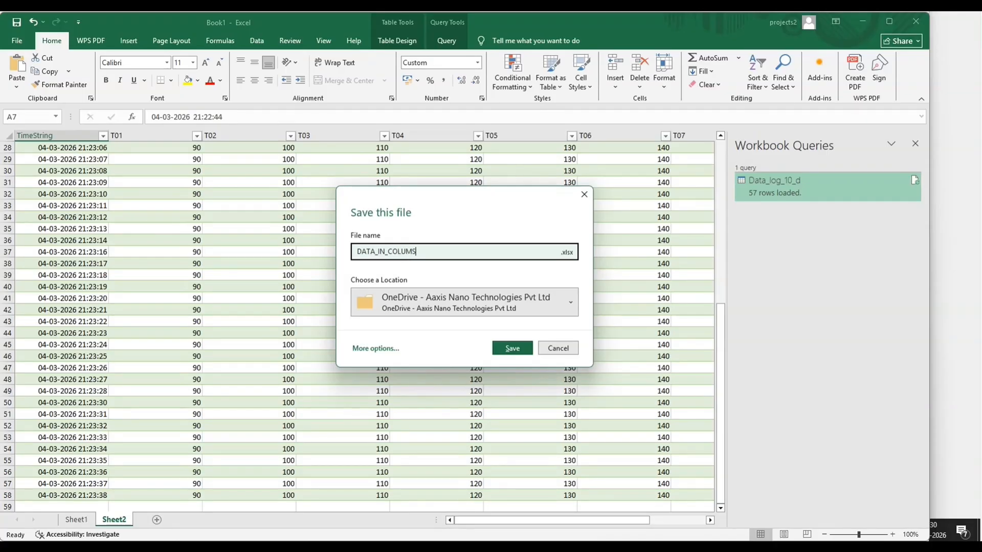
key("Return")
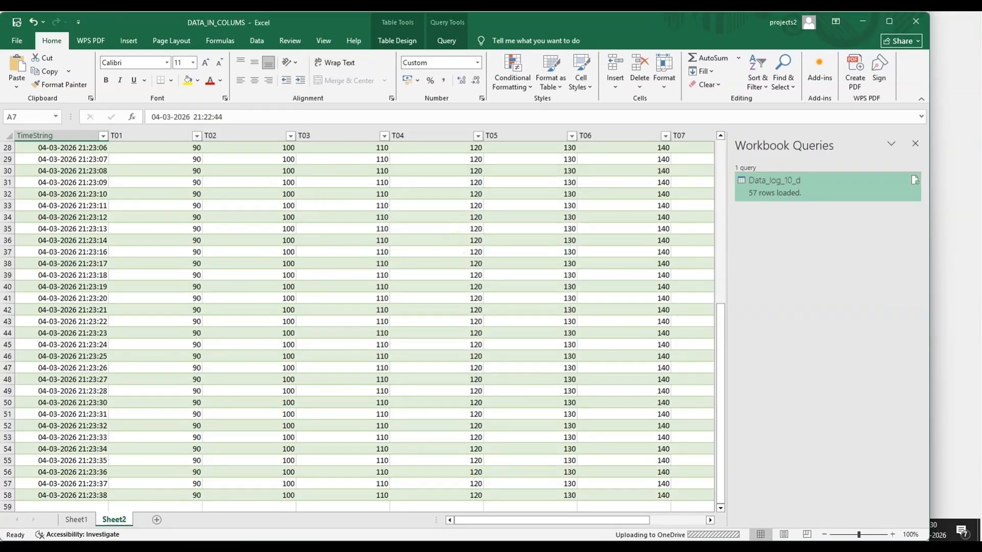
scroll(416, 262, "up", 9)
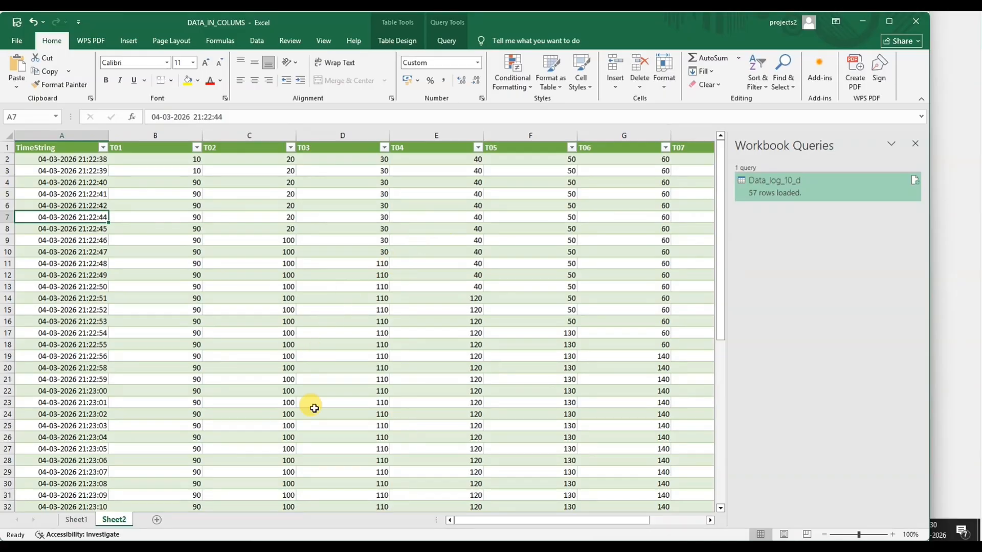